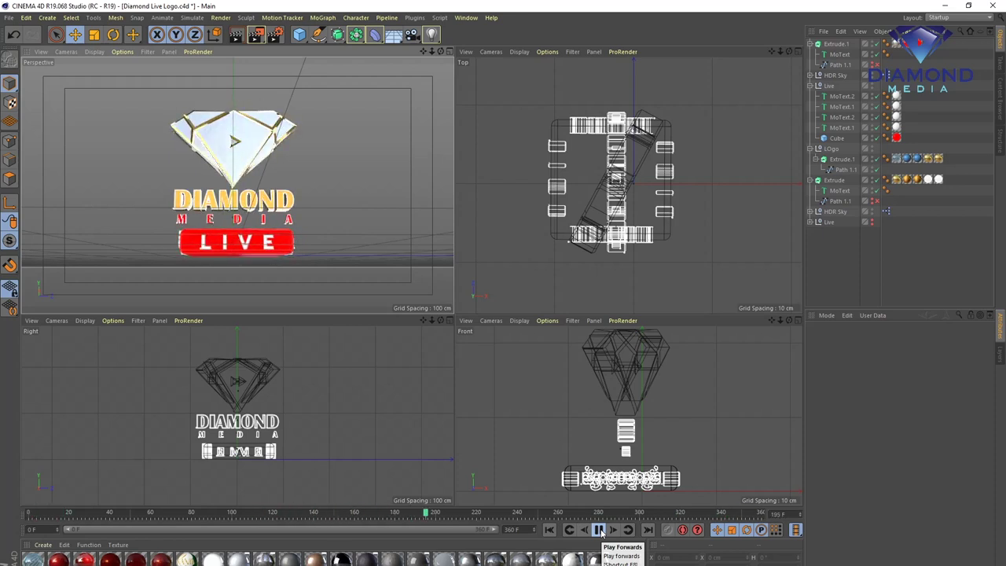
- Stop the Diamond Live logo playback and switch to the After Effects project
{"action": "left_click", "coordinate": [599, 531]}
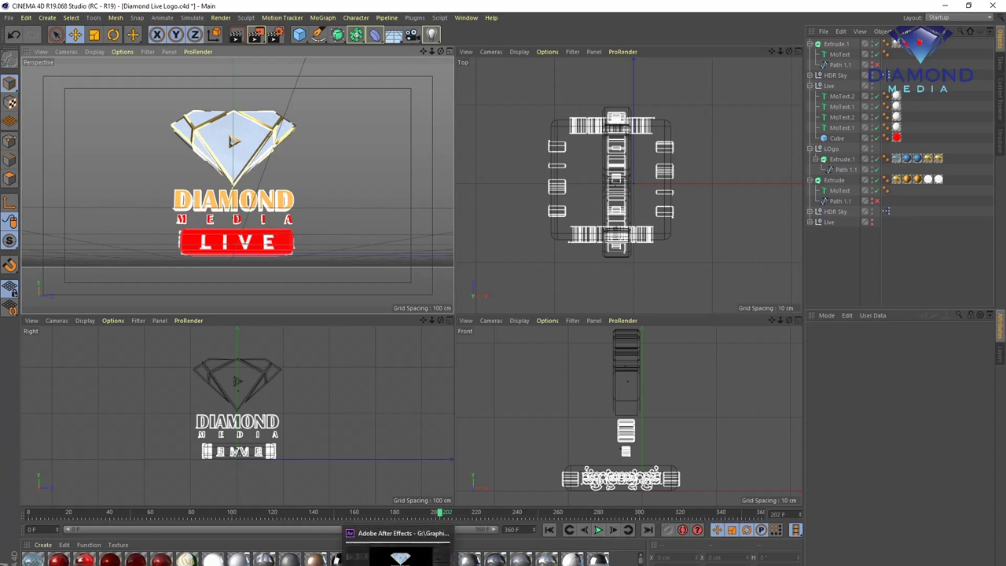
{"action": "left_click", "coordinate": [401, 558]}
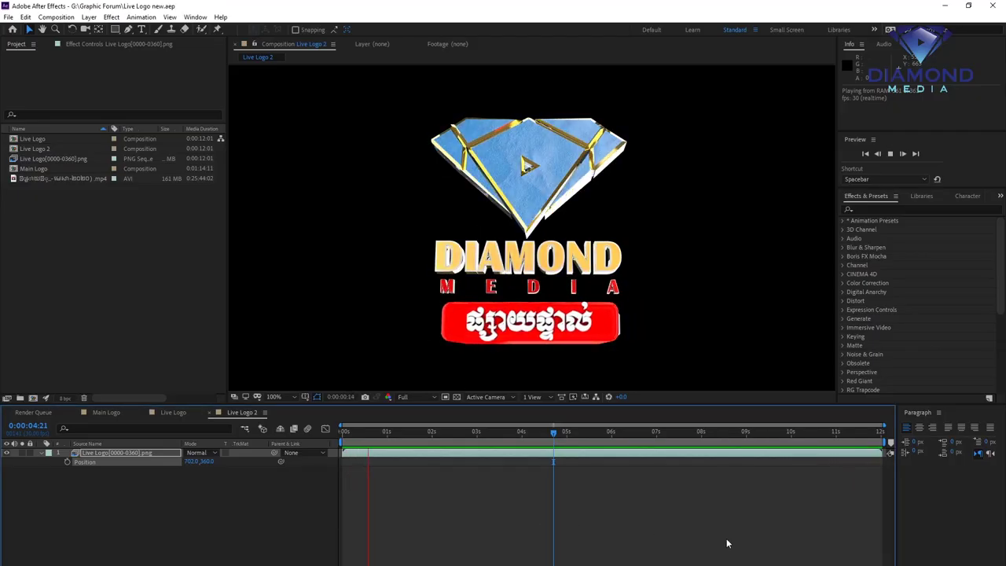
{"action": "mouse_move", "coordinate": [554, 431]}
{"action": "left_mouse_down"}
{"action": "mouse_move", "coordinate": [816, 430]}
{"action": "mouse_move", "coordinate": [894, 450]}
{"action": "left_mouse_up"}
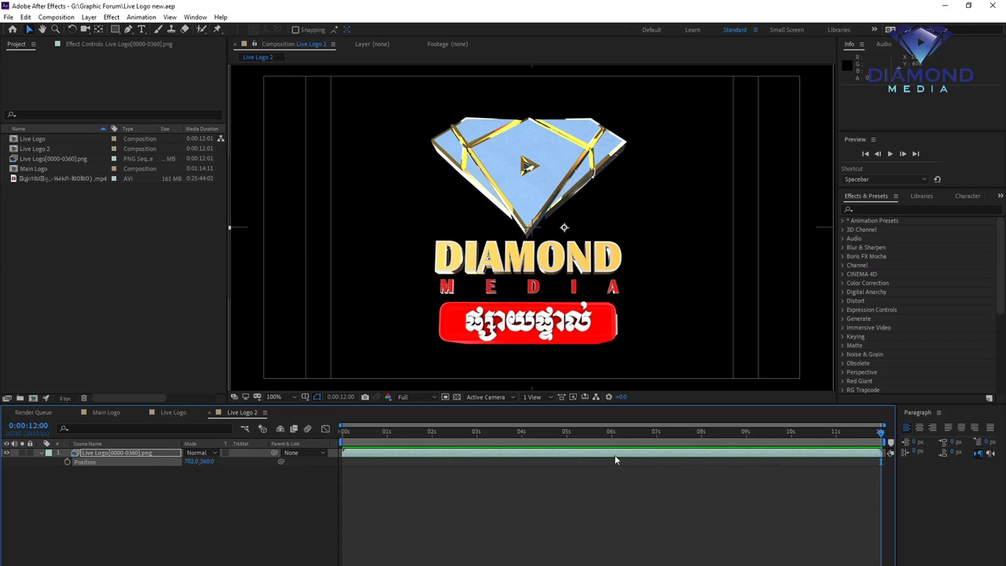
- Scrub and preview Live Logo 2, comparing the Khmer and LIVE frames, then return to Cinema 4D
{"action": "left_click_drag", "start_coordinate": [600, 435], "coordinate": [887, 442]}
{"action": "key", "text": "space"}
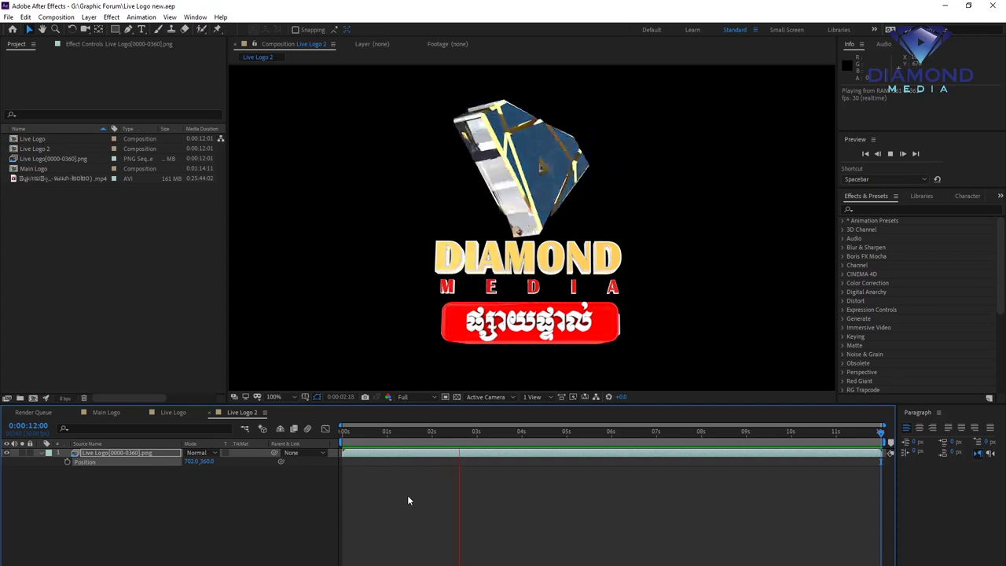
{"action": "mouse_move", "coordinate": [568, 433]}
{"action": "left_mouse_down"}
{"action": "mouse_move", "coordinate": [856, 433]}
{"action": "mouse_move", "coordinate": [527, 434]}
{"action": "mouse_move", "coordinate": [646, 462]}
{"action": "left_mouse_up"}
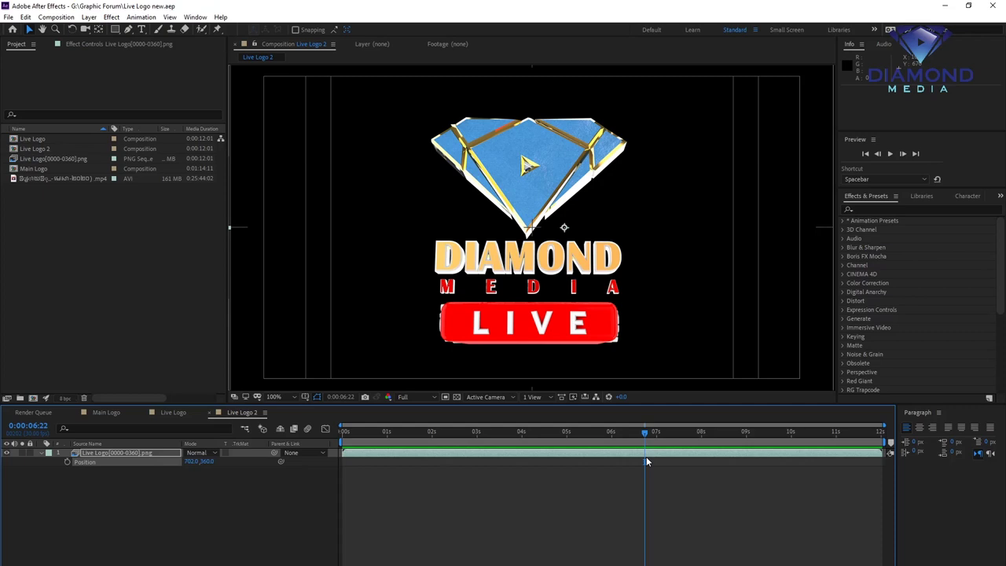
{"action": "mouse_move", "coordinate": [724, 433]}
{"action": "left_mouse_down"}
{"action": "mouse_move", "coordinate": [481, 431]}
{"action": "mouse_move", "coordinate": [916, 454]}
{"action": "left_mouse_up"}
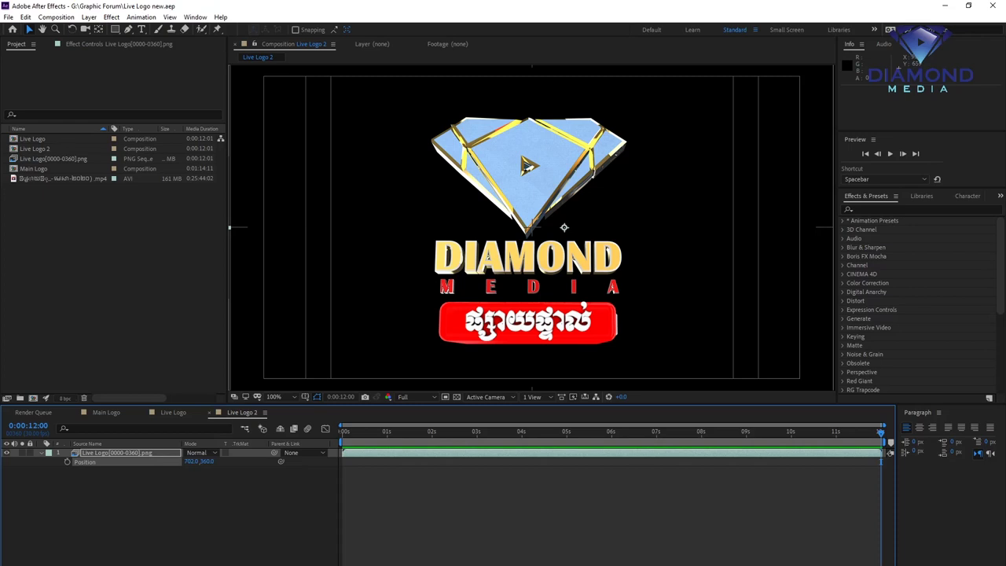
{"action": "left_click", "coordinate": [424, 550]}
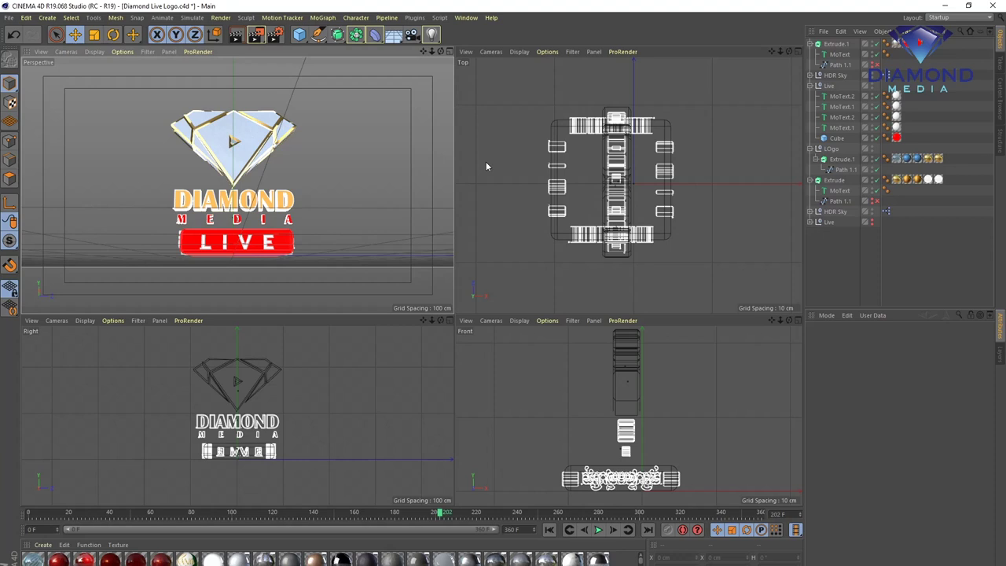
- Maximize the Perspective view and play the logo animation through once
{"action": "left_click", "coordinate": [448, 51]}
{"action": "left_click", "coordinate": [598, 530]}
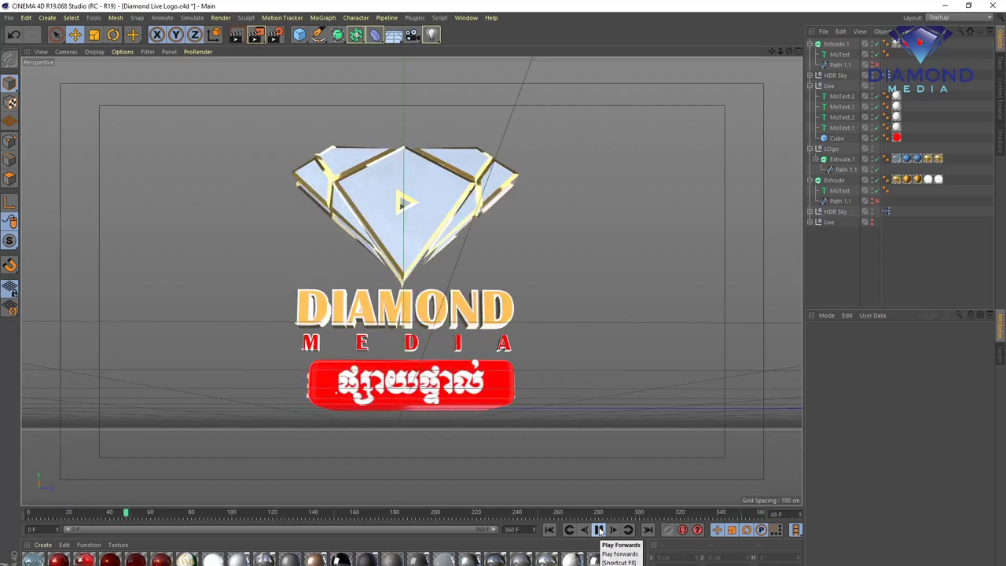
{"action": "left_click", "coordinate": [599, 530]}
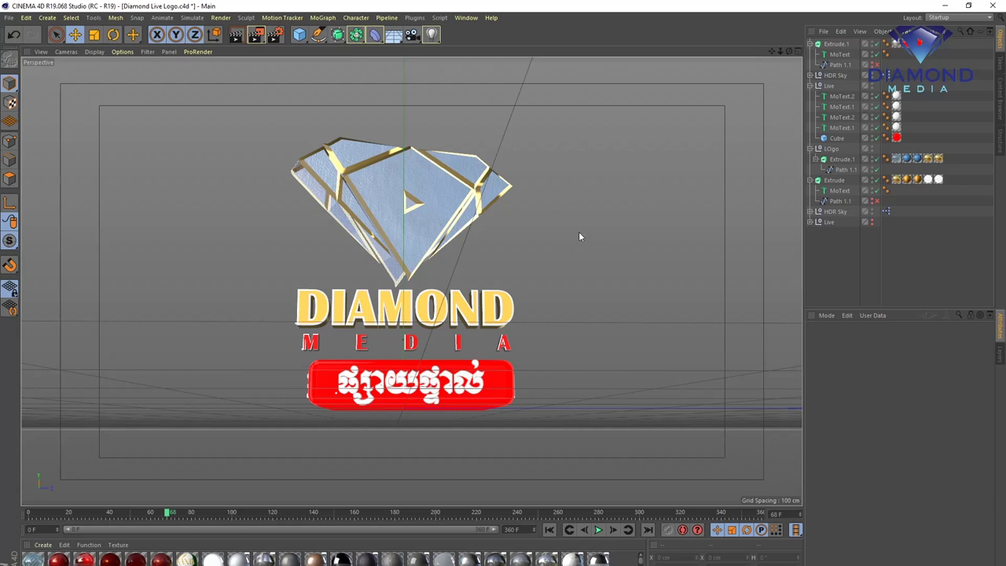
- Create a new empty Untitled 3 scene with File > New
{"action": "left_click", "coordinate": [9, 17]}
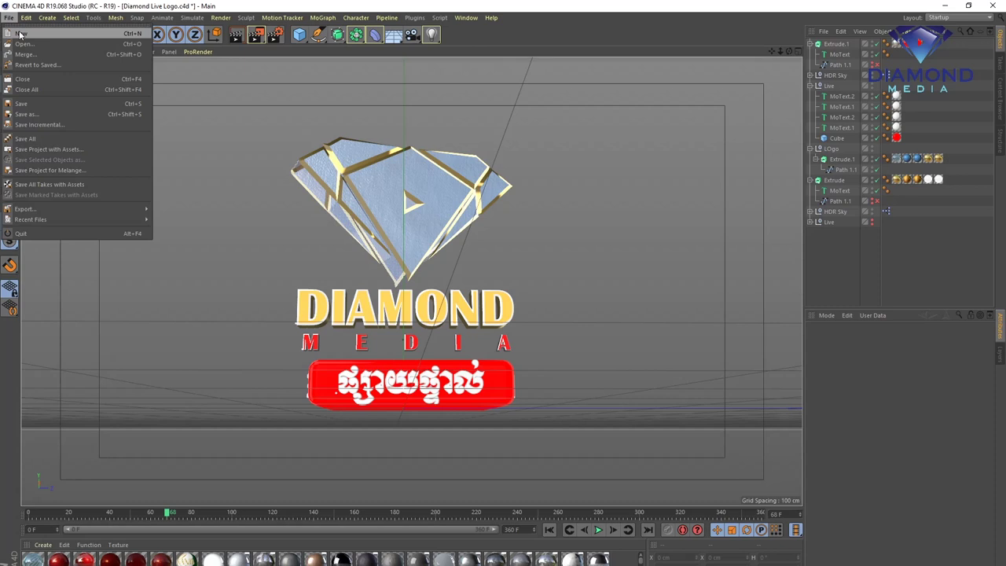
{"action": "left_click", "coordinate": [19, 34]}
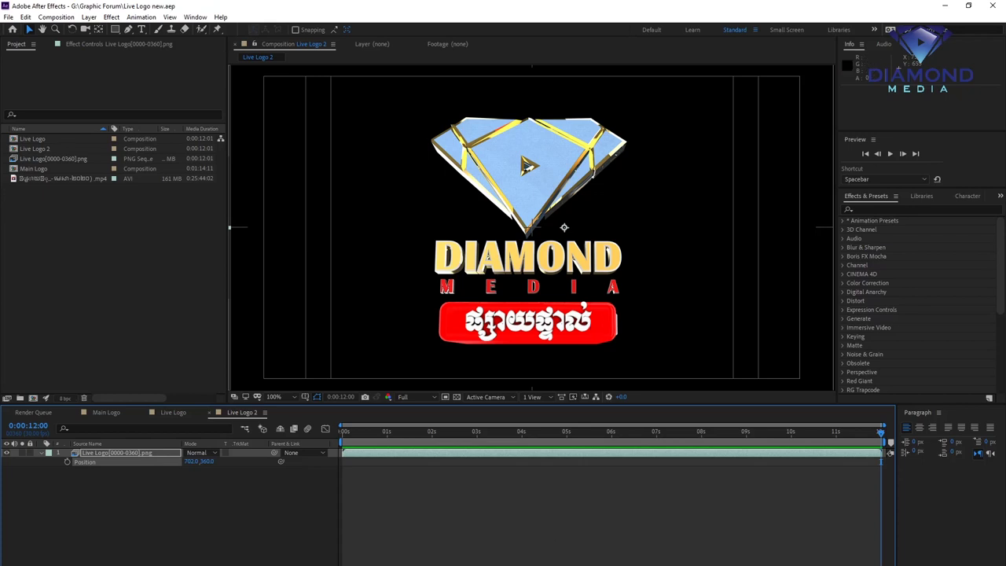
{"action": "left_click", "coordinate": [454, 542]}
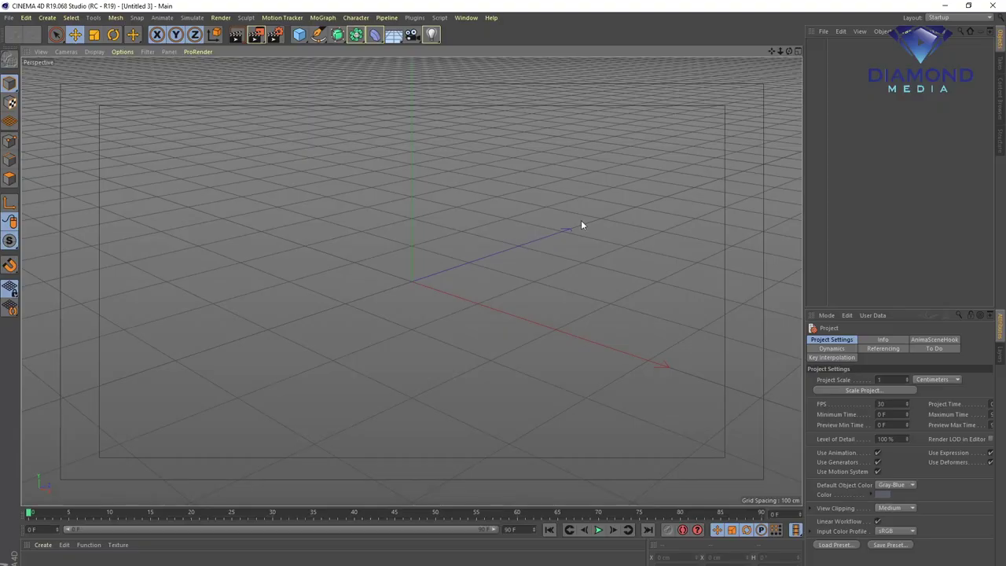
- Add a Cube primitive and drag its height down to about 60 cm
{"action": "left_click", "coordinate": [299, 37]}
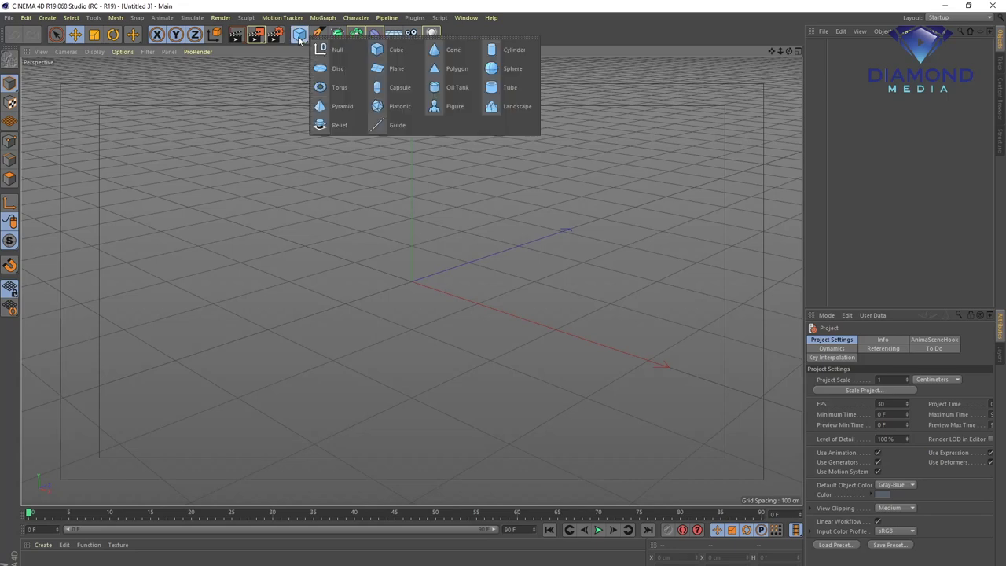
{"action": "left_click", "coordinate": [401, 51]}
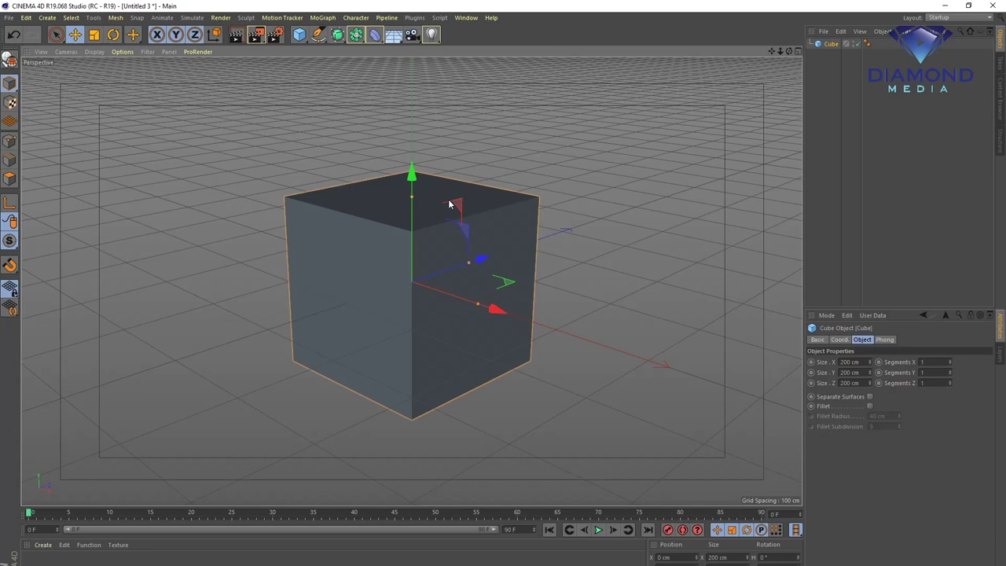
{"action": "left_click_drag", "start_coordinate": [412, 196], "coordinate": [420, 260]}
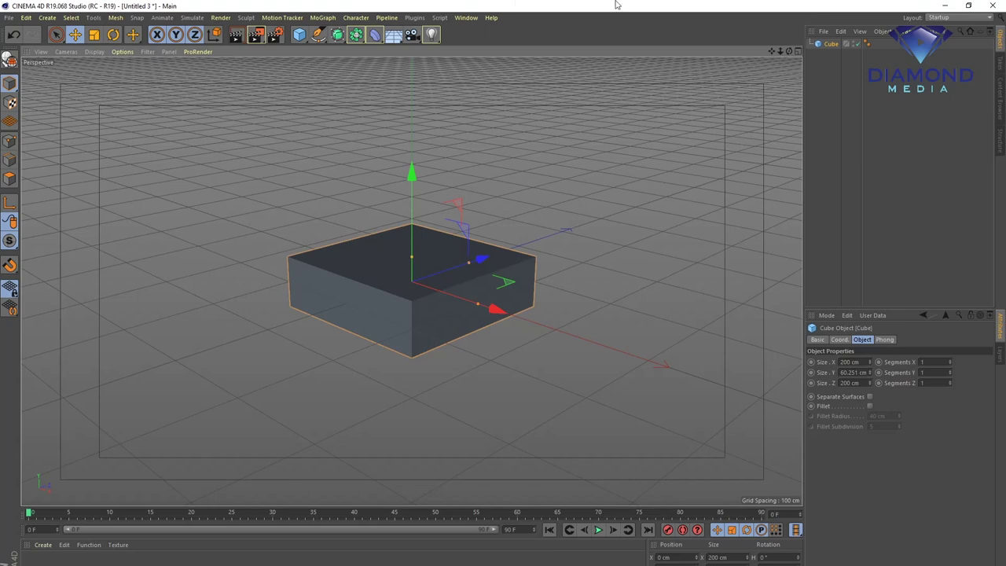
- Enable Fillet on the cube with a 5 cm radius and show the four-view layout
{"action": "left_click", "coordinate": [869, 407]}
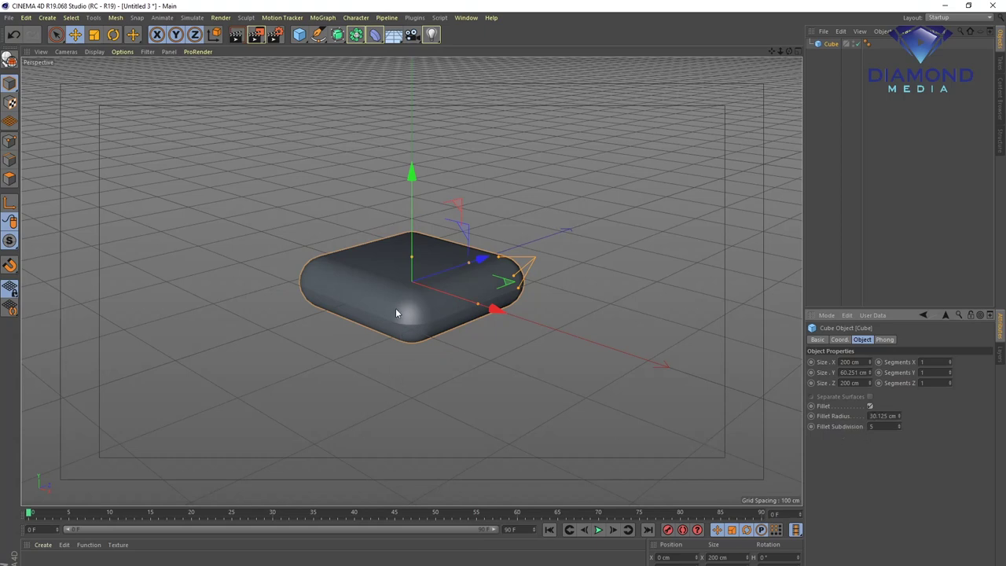
{"action": "left_click", "coordinate": [870, 415]}
{"action": "type", "text": "10"}
{"action": "key", "text": "Return"}
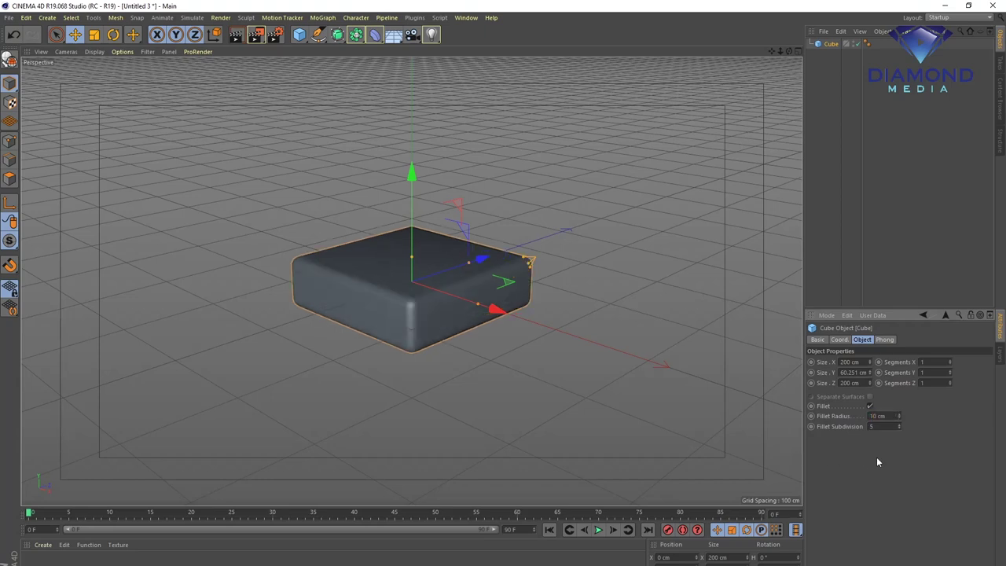
{"action": "left_click_drag", "start_coordinate": [887, 416], "coordinate": [790, 415]}
{"action": "type", "text": "5"}
{"action": "key", "text": "Return"}
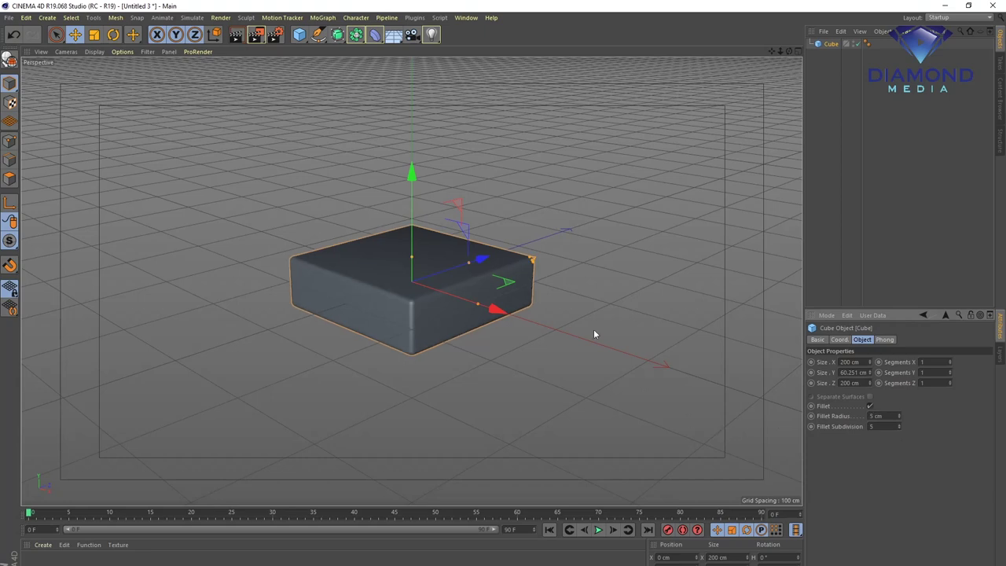
{"action": "scroll", "coordinate": [399, 291], "scroll_direction": "up", "scroll_amount": 3}
{"action": "scroll", "coordinate": [399, 291], "scroll_direction": "up", "scroll_amount": 2}
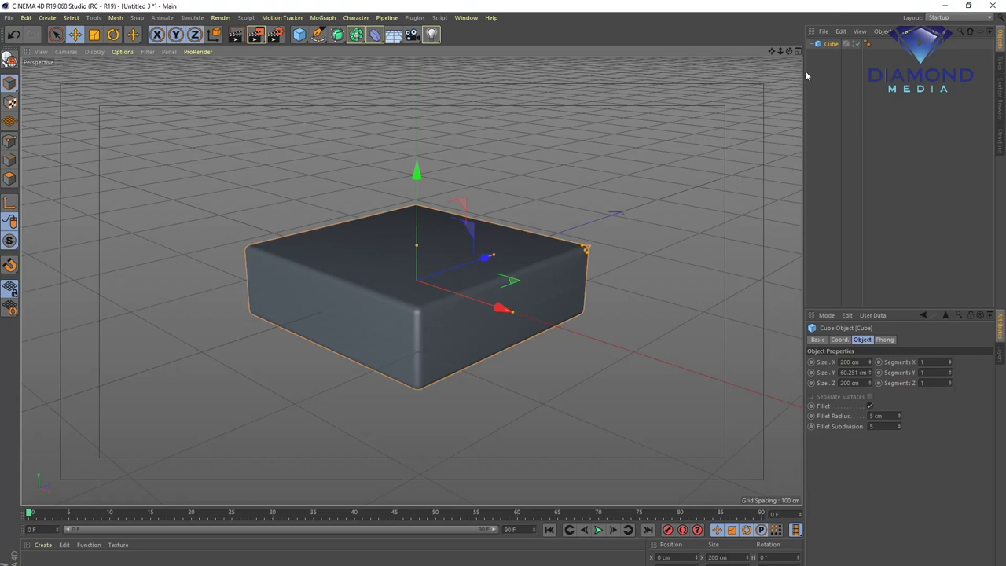
{"action": "left_click", "coordinate": [798, 51]}
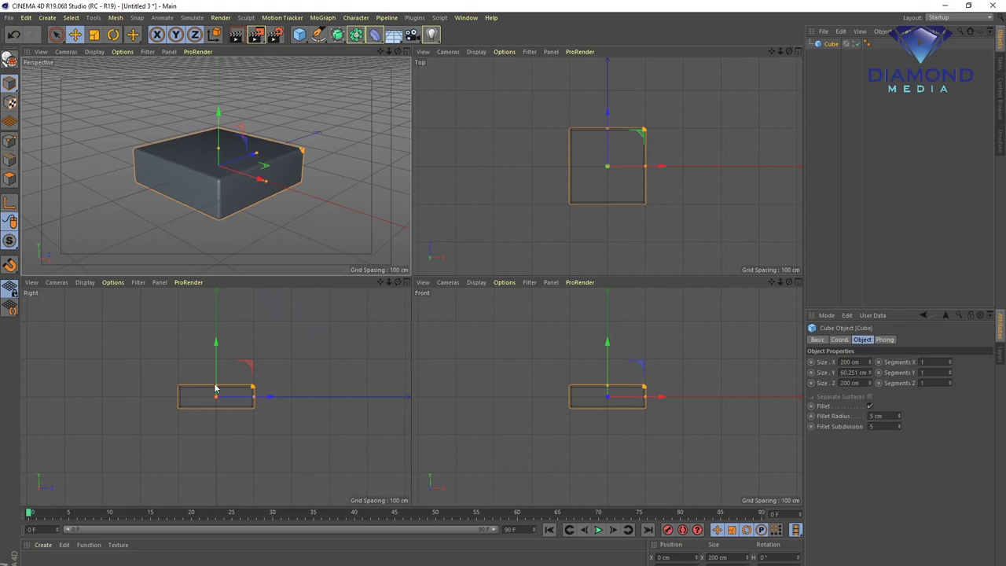
- Zoom into the Right and Front viewports to inspect the flattened rounded cube
{"action": "scroll", "coordinate": [217, 385], "scroll_direction": "up", "scroll_amount": 3}
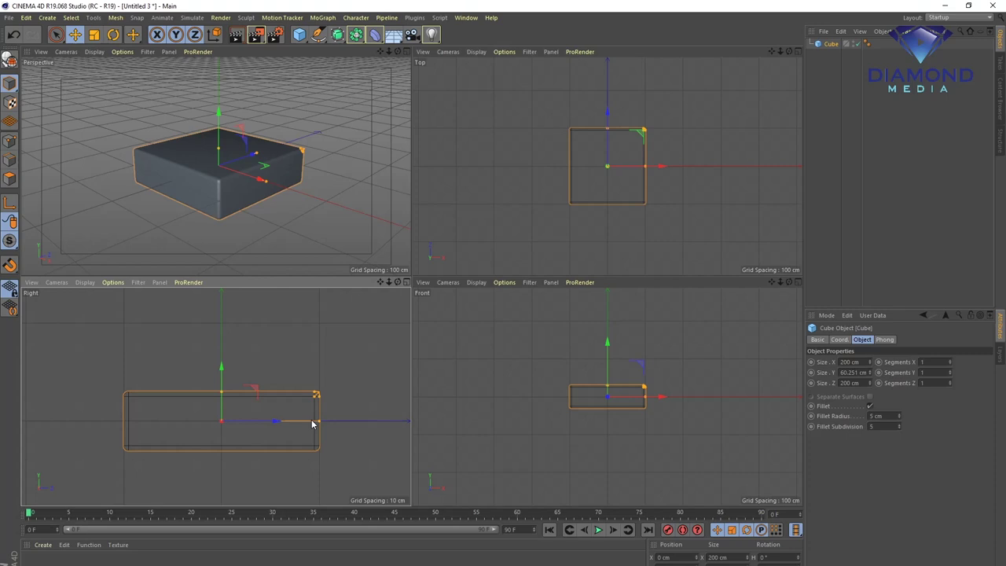
{"action": "scroll", "coordinate": [603, 390], "scroll_direction": "up", "scroll_amount": 3}
{"action": "scroll", "coordinate": [602, 390], "scroll_direction": "up", "scroll_amount": 1}
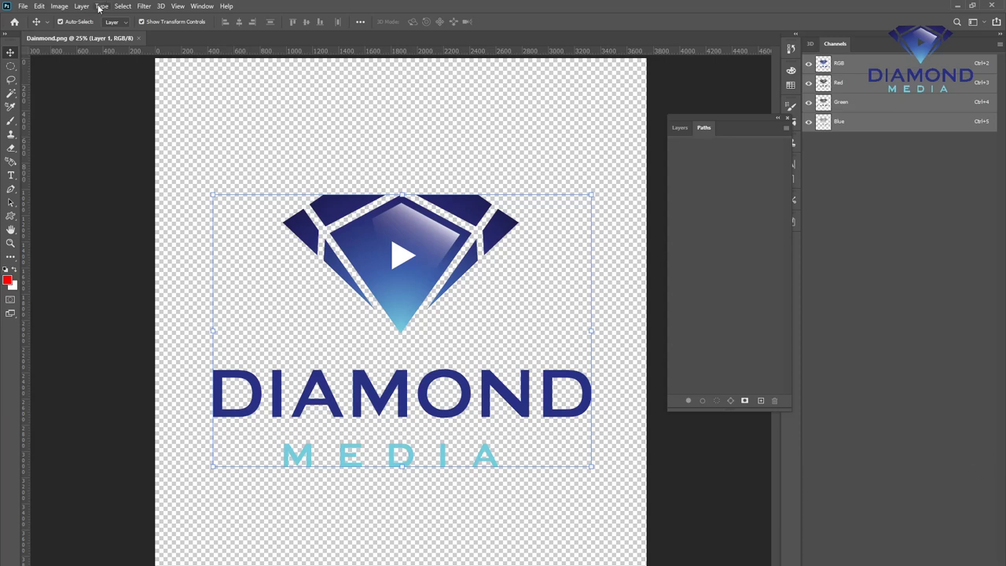
- Create a new HDTV 1080p (1920 × 1080) document and zoom in slightly
{"action": "left_click", "coordinate": [23, 6]}
{"action": "left_click", "coordinate": [32, 16]}
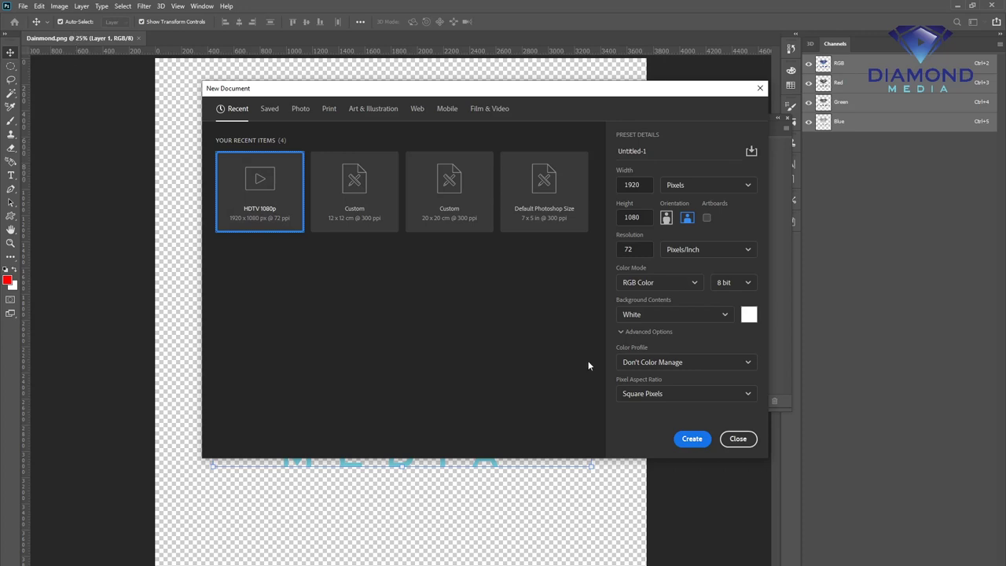
{"action": "left_click", "coordinate": [692, 438]}
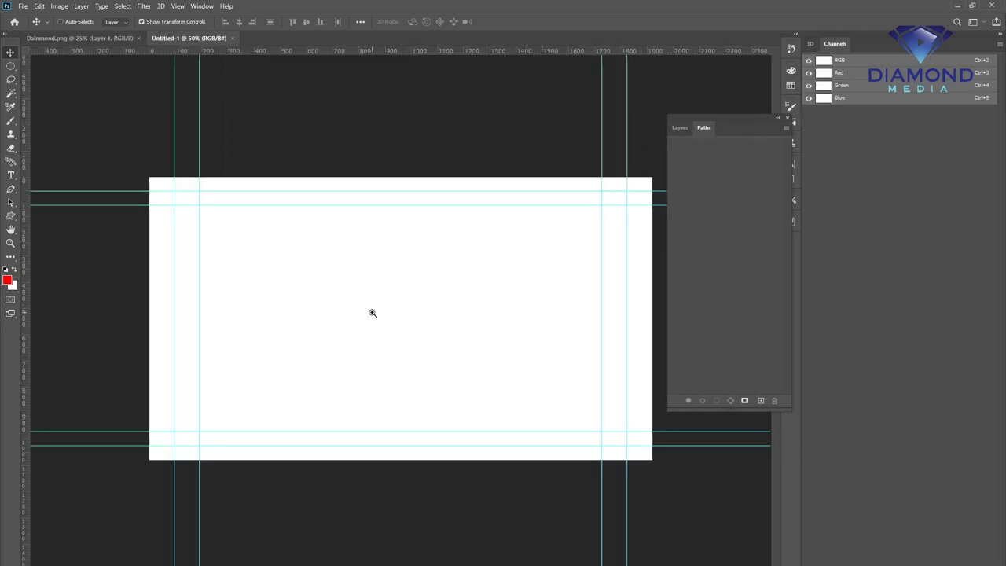
{"action": "key", "text": "ctrl+plus"}
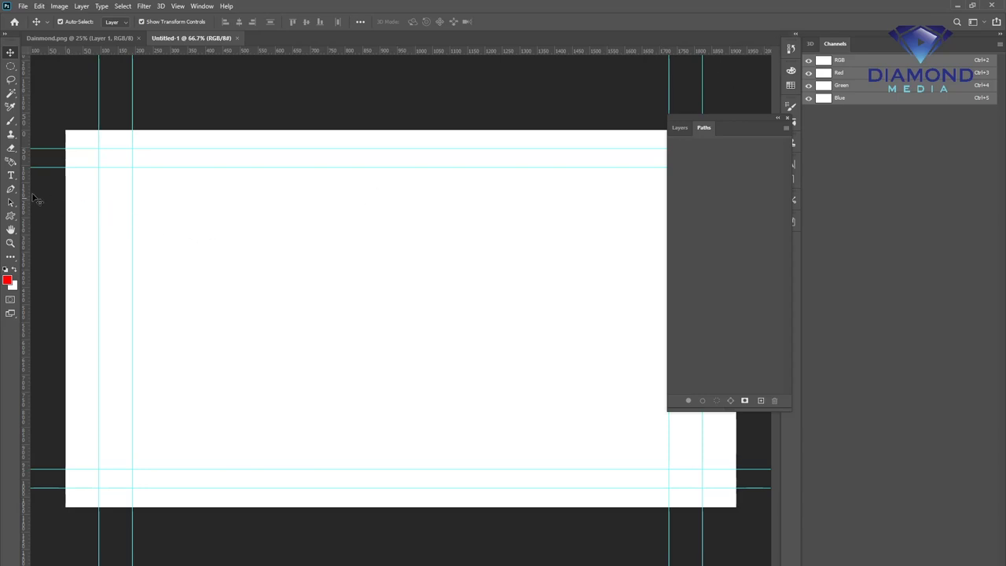
- Add a text layer and replace its placeholder with the Khmer word ាយផ្ទាល់
{"action": "left_click", "coordinate": [10, 175]}
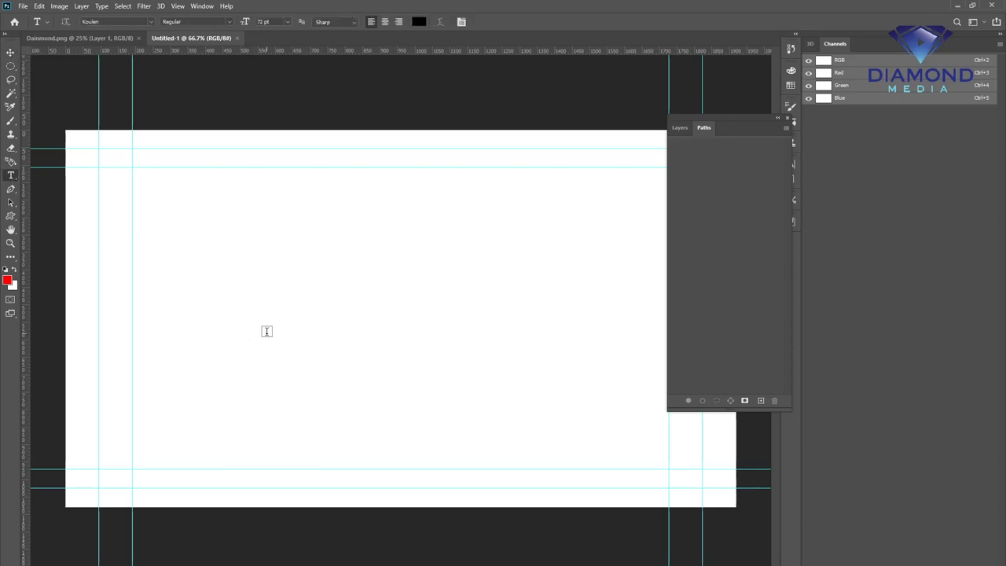
{"action": "left_click", "coordinate": [268, 331]}
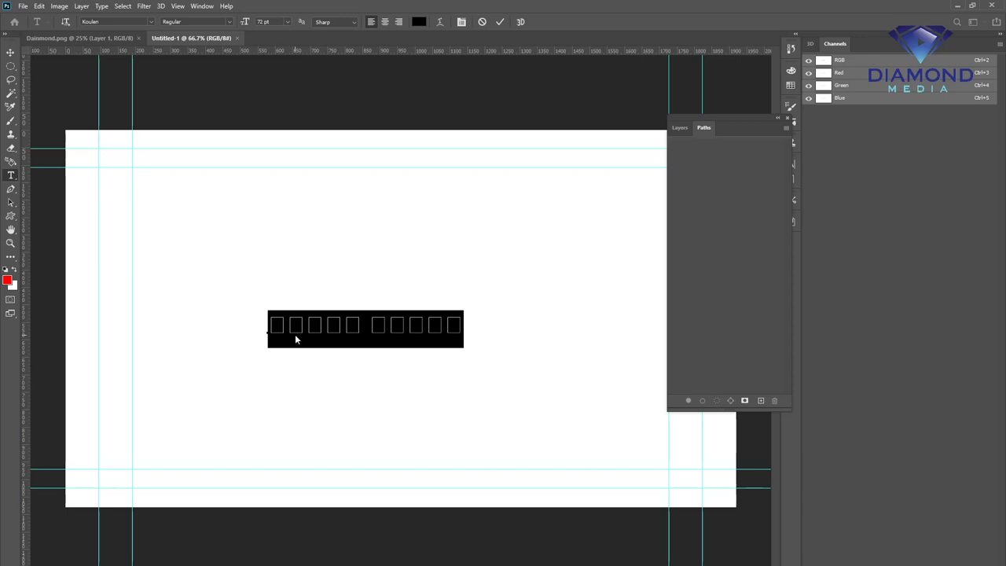
{"action": "left_click", "coordinate": [399, 324]}
{"action": "key", "text": "ctrl+a"}
{"action": "key", "text": "ctrl+v"}
{"action": "type", "text": "ាយផ្ទាល់"}
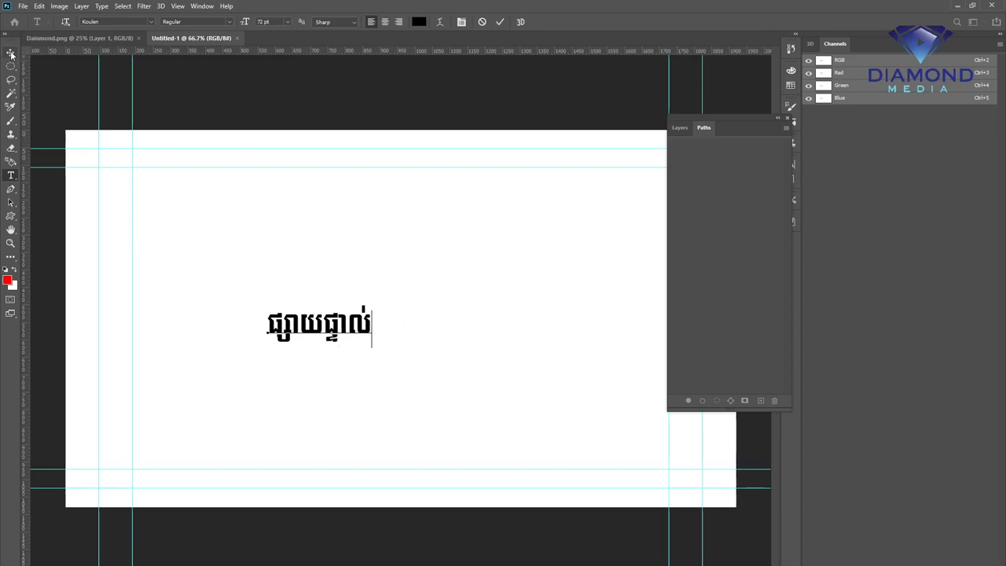
- Scale the Khmer text up to about 397% and move it toward the canvas centre
{"action": "left_click", "coordinate": [11, 53]}
{"action": "left_click_drag", "start_coordinate": [373, 303], "coordinate": [667, 190]}
{"action": "left_click_drag", "start_coordinate": [584, 239], "coordinate": [521, 287]}
{"action": "left_click_drag", "start_coordinate": [587, 239], "coordinate": [614, 228]}
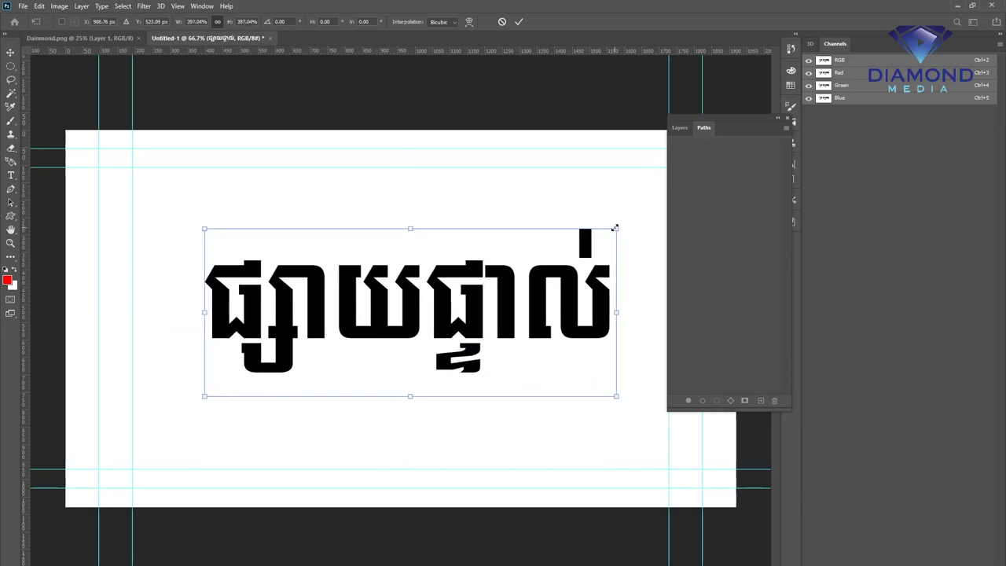
{"action": "key", "text": "Return"}
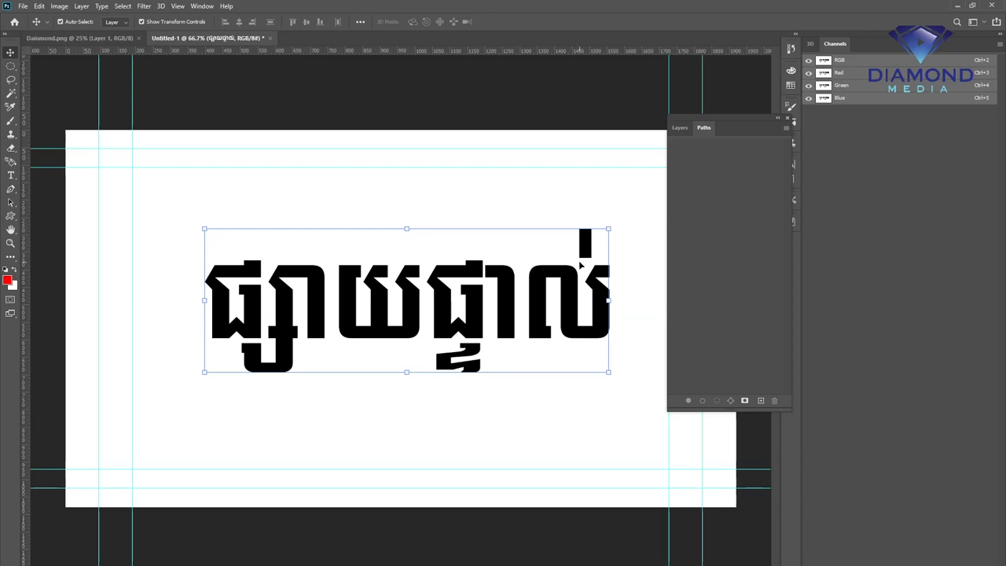
- Turn off Show Transform Controls and load a selection from the Khmer text layer's letters
{"action": "left_click", "coordinate": [142, 22]}
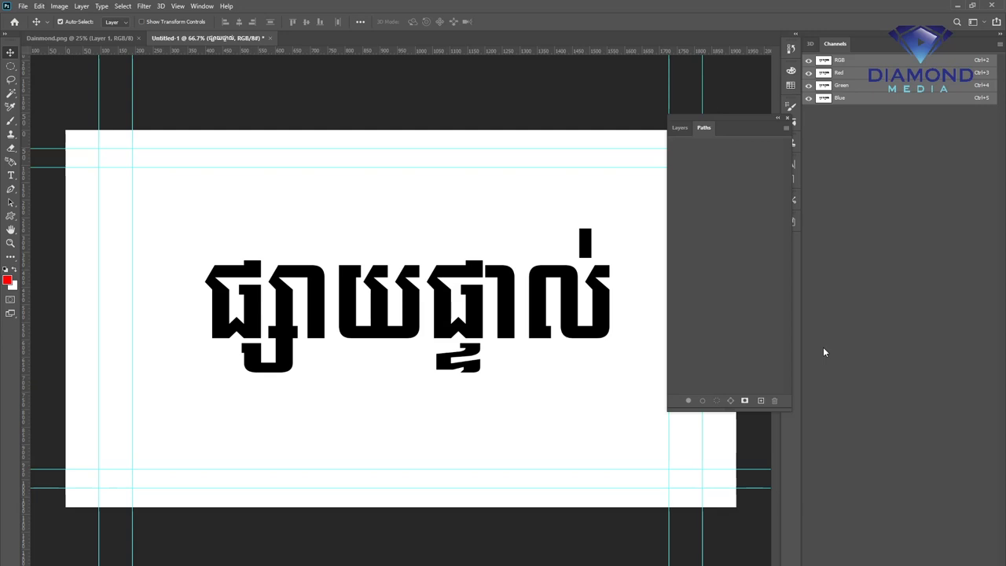
{"action": "left_click", "coordinate": [681, 128]}
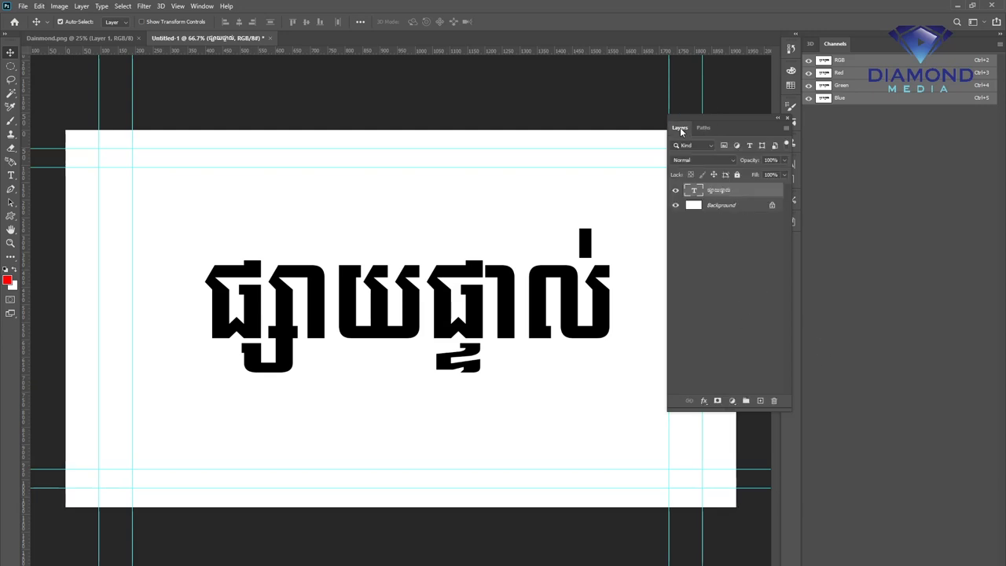
{"action": "left_click", "coordinate": [704, 127]}
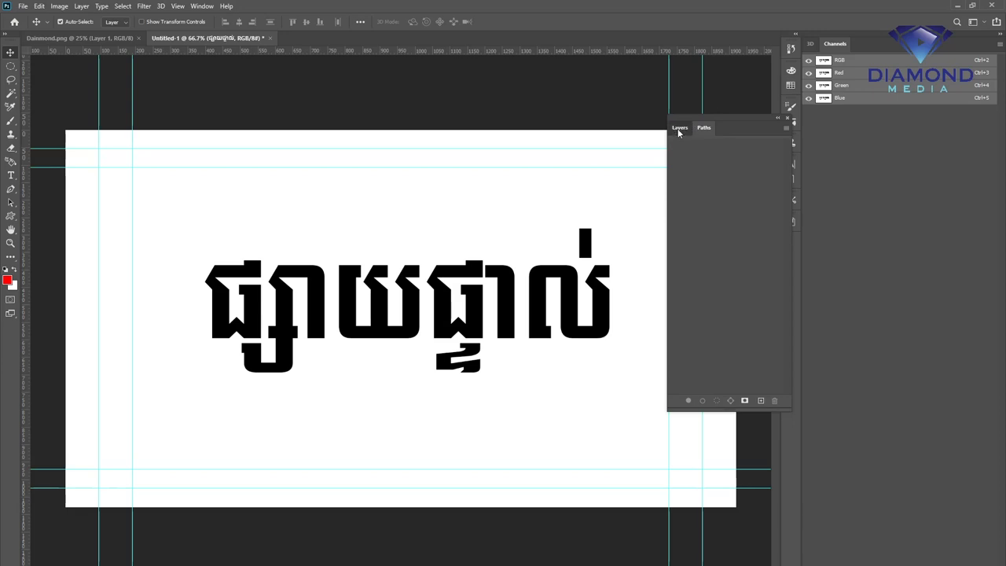
{"action": "left_click", "coordinate": [679, 129]}
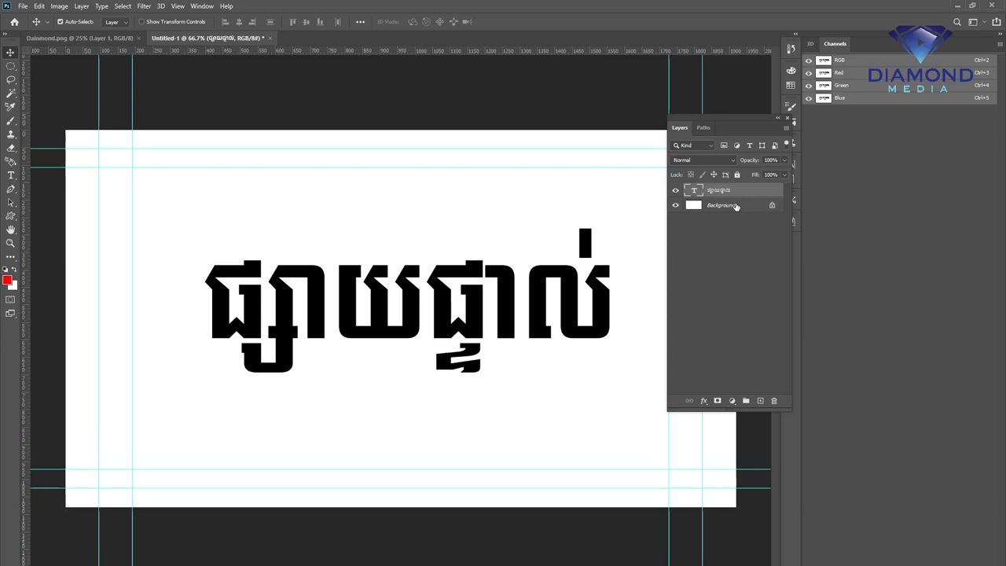
{"action": "key", "text": "ctrl"}
{"action": "left_click", "coordinate": [695, 192], "text": "ctrl"}
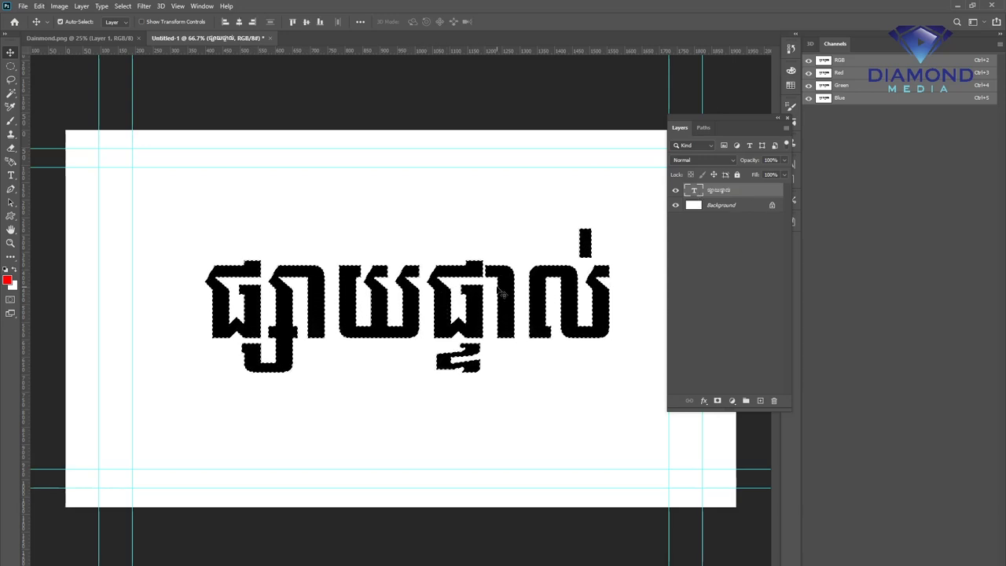
- Convert the Khmer text selection into a Work Path in the Paths panel
{"action": "left_click", "coordinate": [704, 128]}
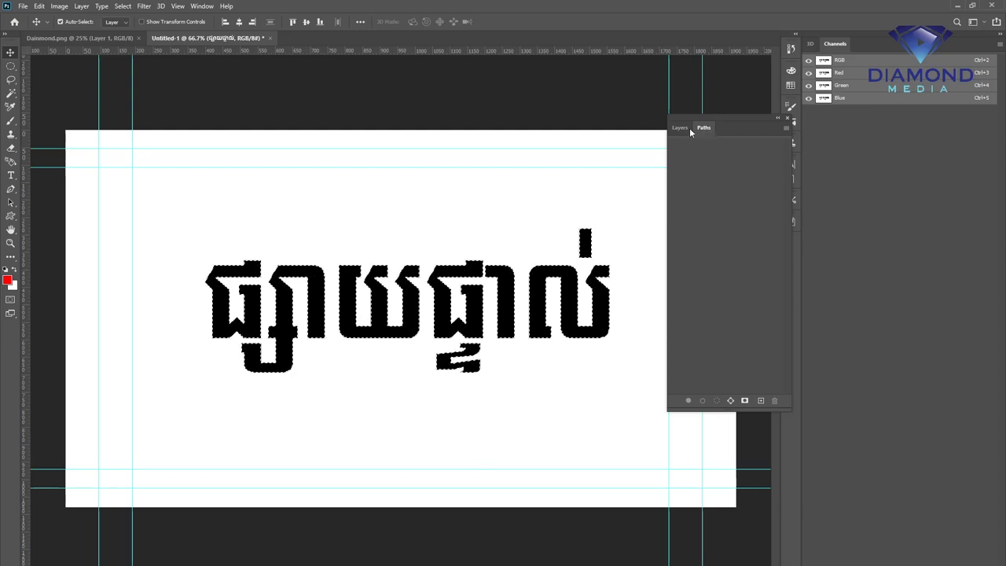
{"action": "left_click", "coordinate": [202, 6]}
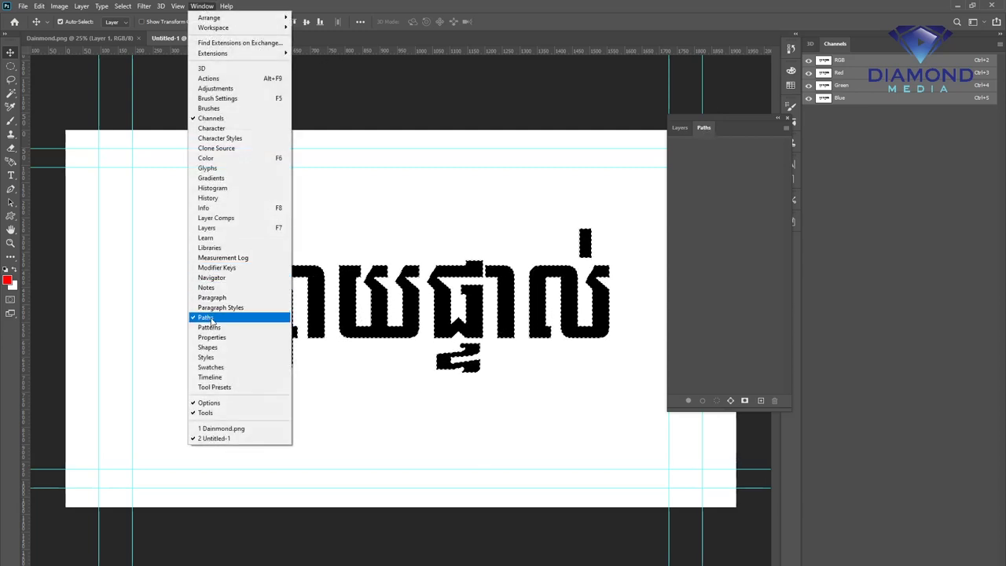
{"action": "left_click", "coordinate": [724, 224]}
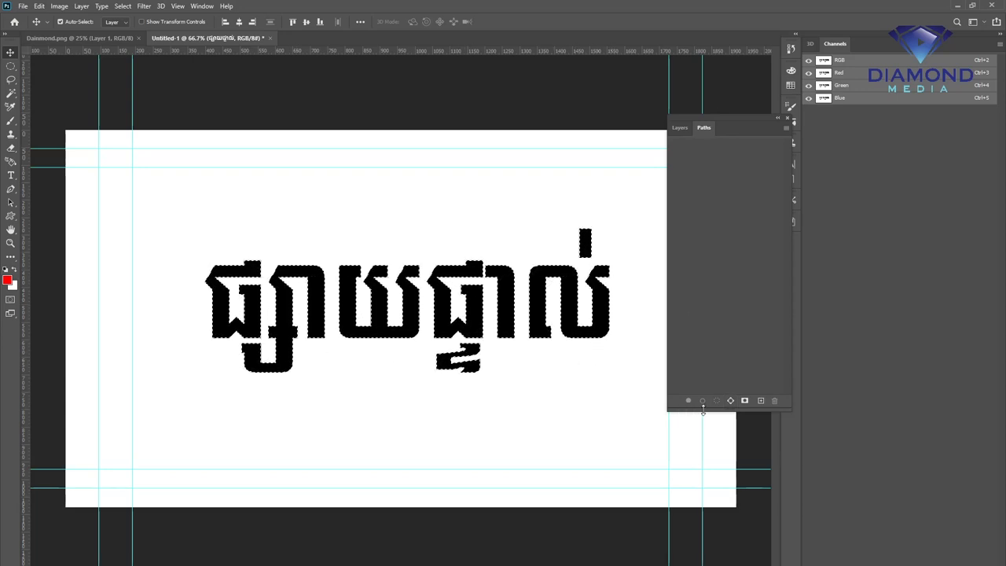
{"action": "left_click", "coordinate": [731, 402]}
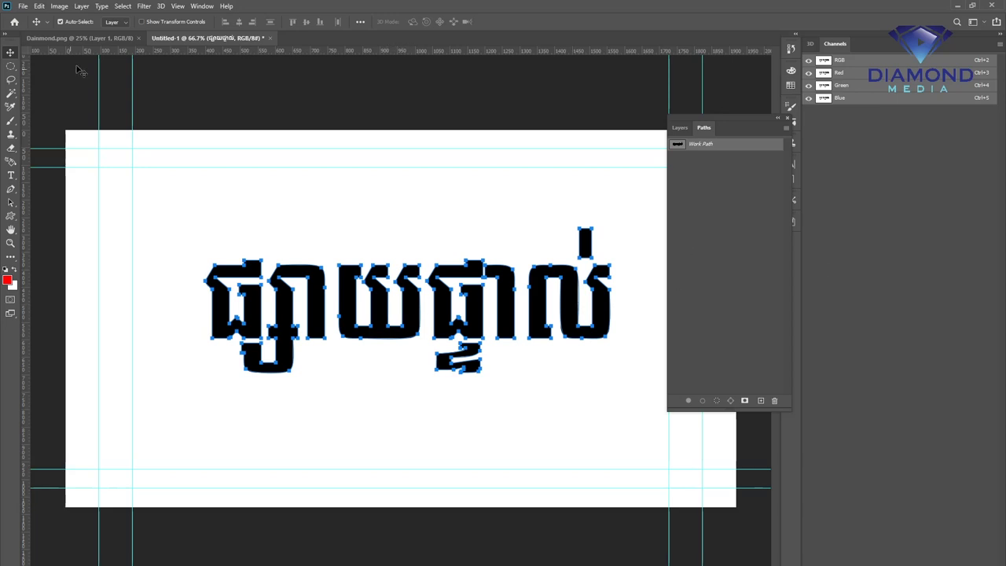
{"action": "left_click", "coordinate": [23, 6]}
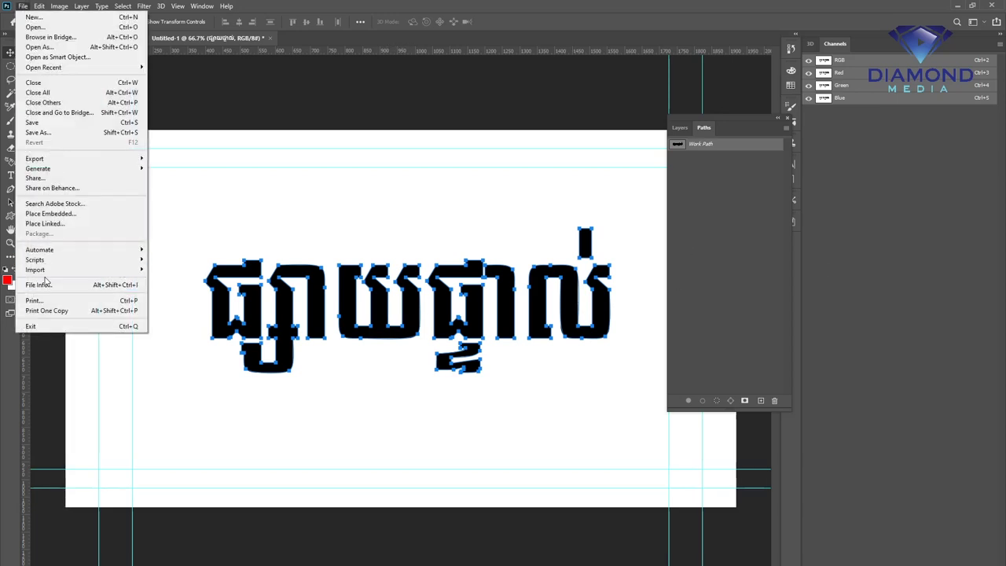
- Export the Work Path to Illustrator, creating a Live Logo folder in My Toturial 2020 on G:
{"action": "mouse_move", "coordinate": [34, 158]}
{"action": "left_click", "coordinate": [199, 305]}
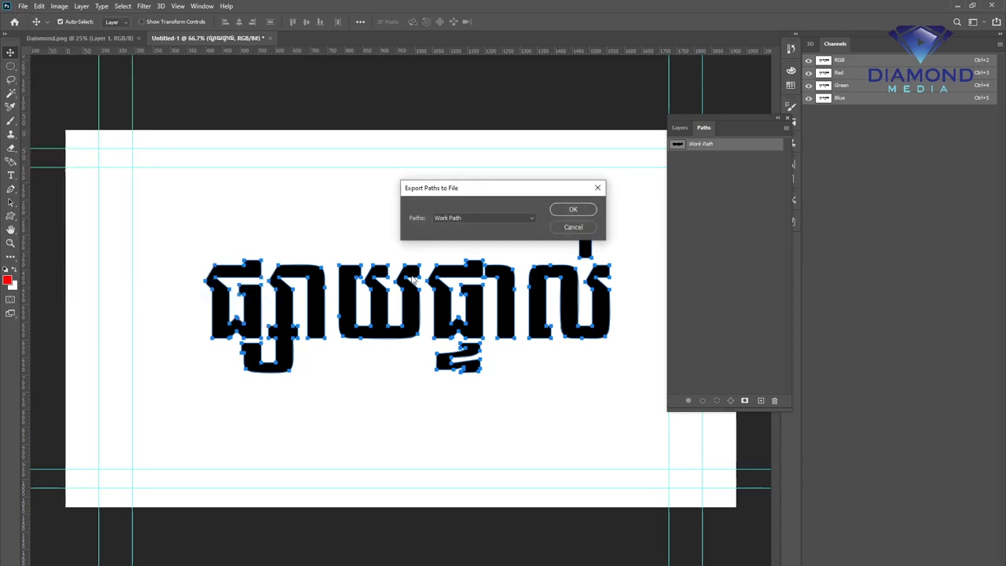
{"action": "left_click", "coordinate": [578, 212]}
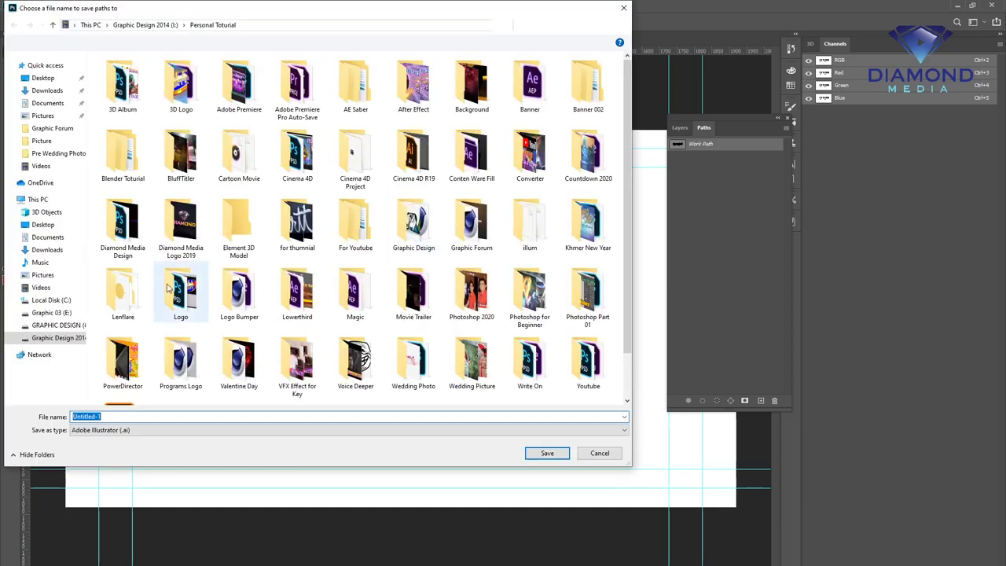
{"action": "left_click", "coordinate": [55, 325]}
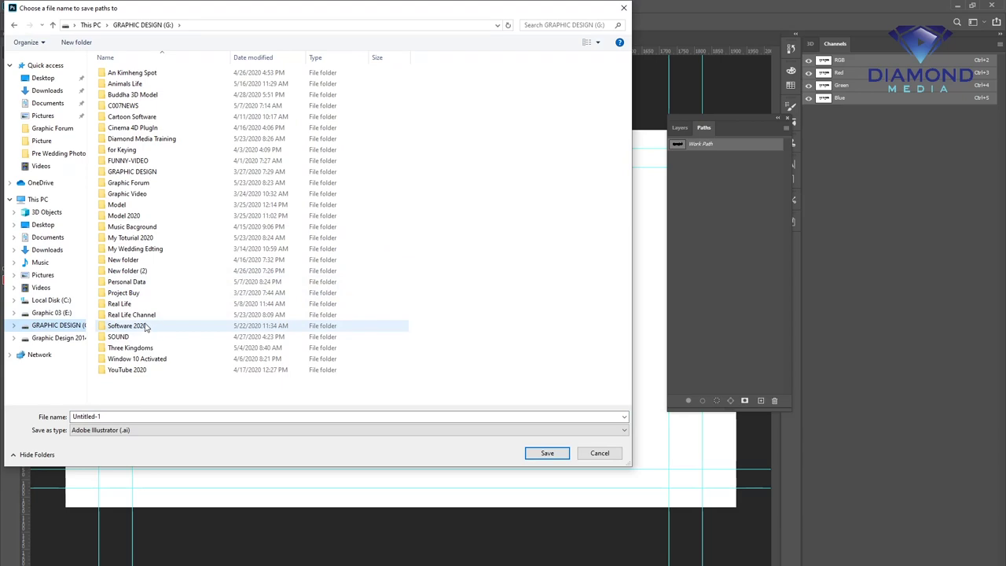
{"action": "double_click", "coordinate": [132, 239]}
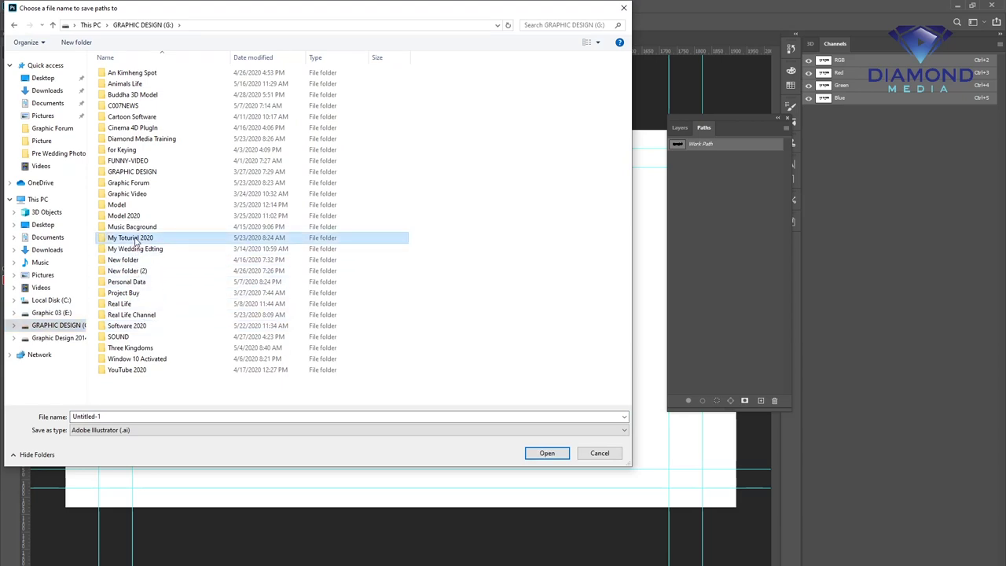
{"action": "left_click", "coordinate": [85, 44]}
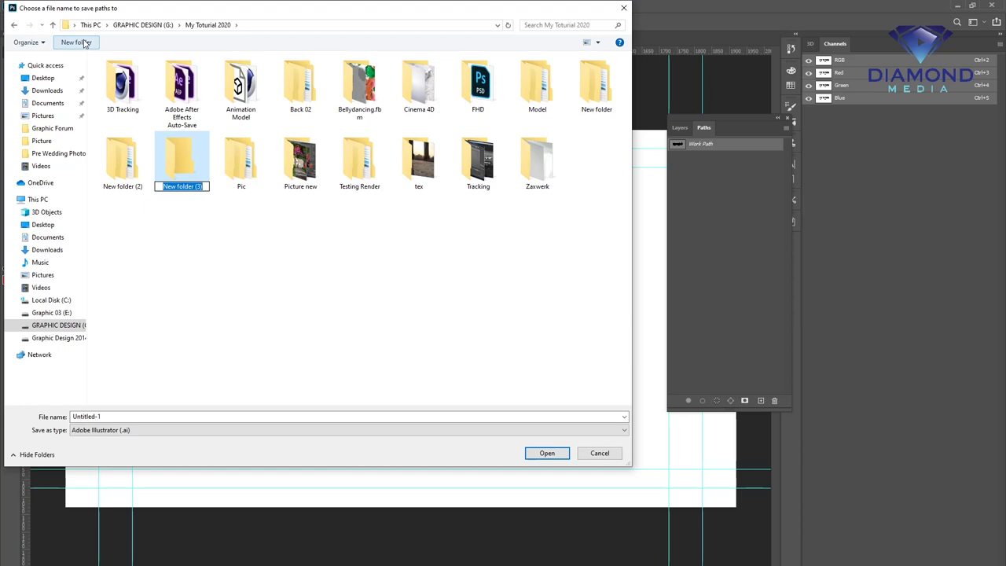
{"action": "type", "text": "ab"}
{"action": "key", "text": "BackSpace"}
{"action": "key", "text": "BackSpace"}
{"action": "type", "text": "Live Logo"}
{"action": "key", "text": "Return"}
{"action": "key", "text": "Return"}
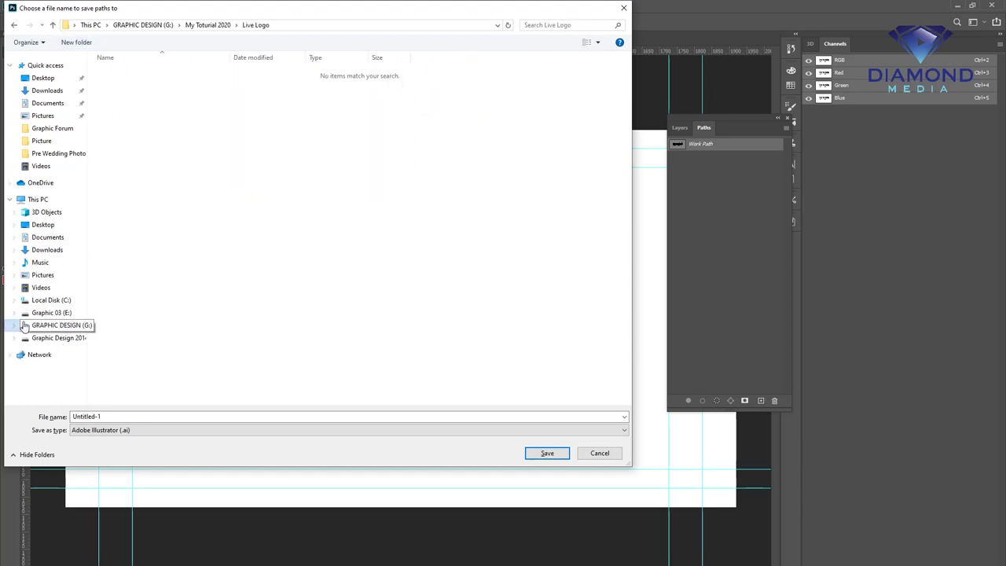
- Save the exported path as Live Kh and switch back to Cinema 4D
{"action": "left_click", "coordinate": [129, 416]}
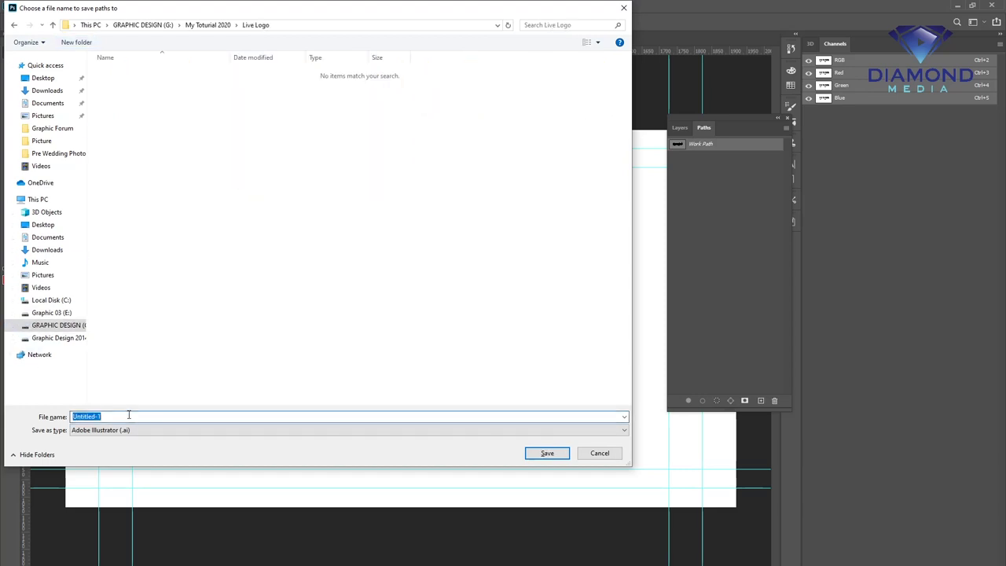
{"action": "type", "text": "Live Kh"}
{"action": "left_click", "coordinate": [563, 454]}
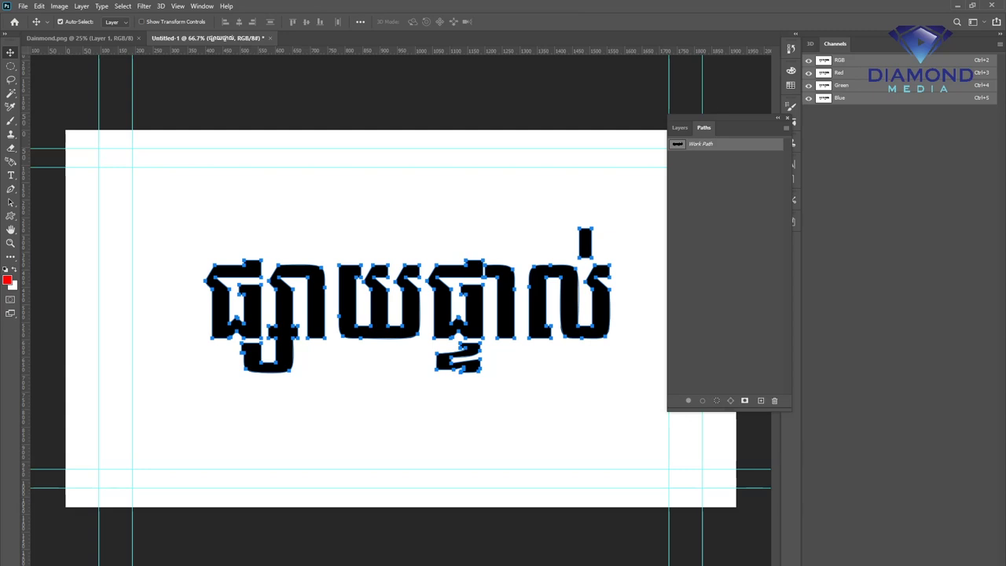
{"action": "left_click", "coordinate": [448, 539]}
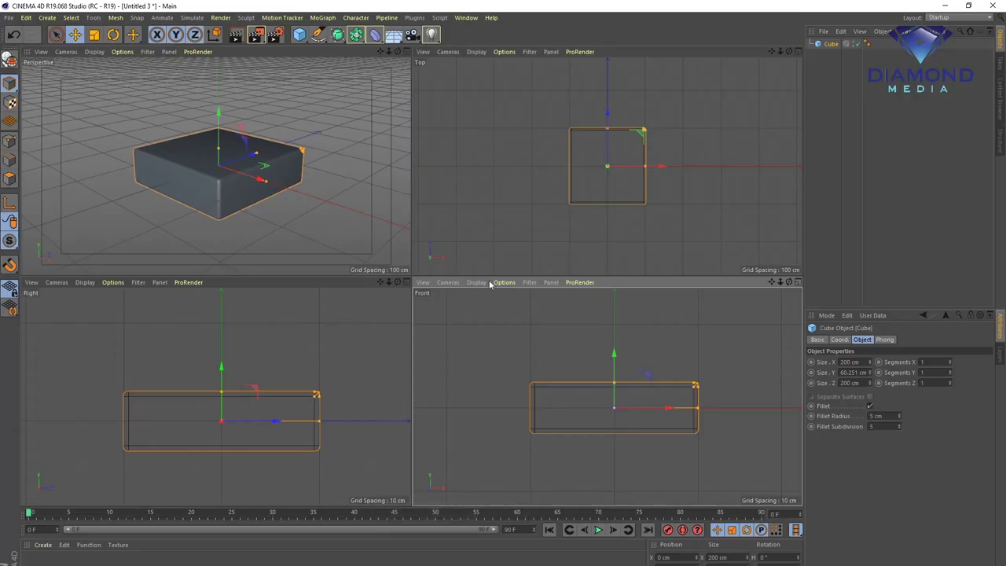
- Merge Live Kh.ai from the G: drive's Live Logo folder, accepting the Illustrator import settings
{"action": "left_click", "coordinate": [823, 32]}
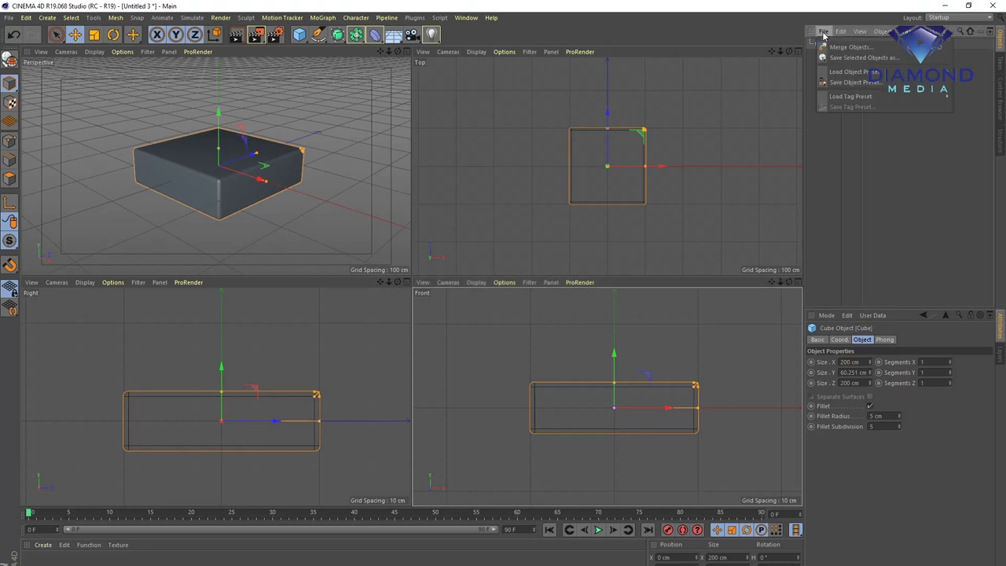
{"action": "left_click", "coordinate": [859, 184]}
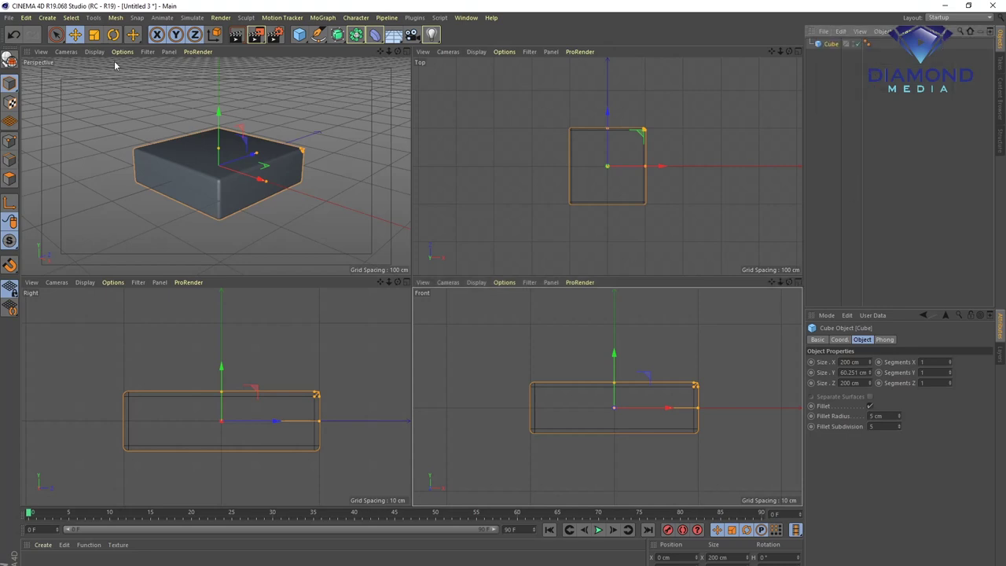
{"action": "left_click", "coordinate": [8, 19]}
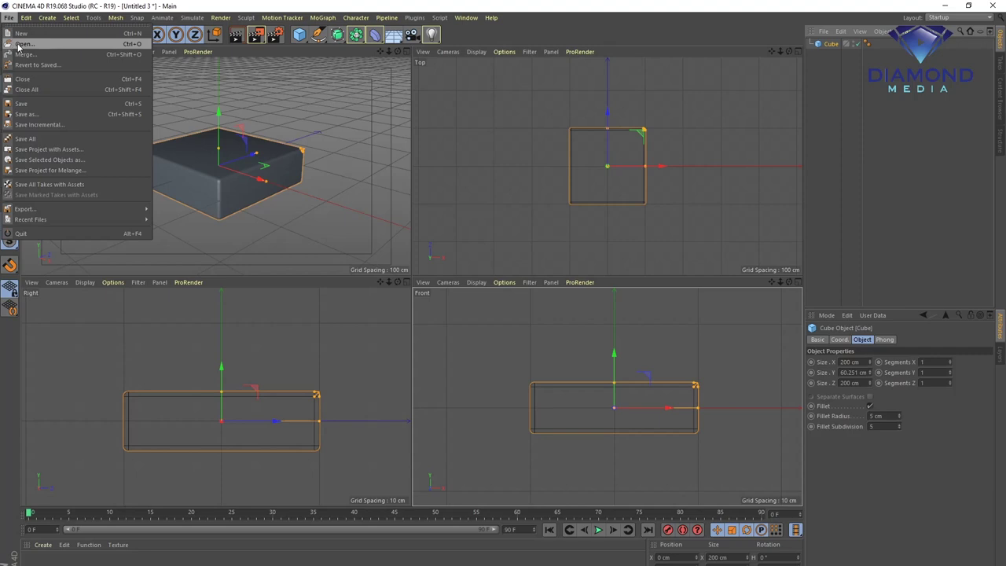
{"action": "left_click", "coordinate": [901, 132]}
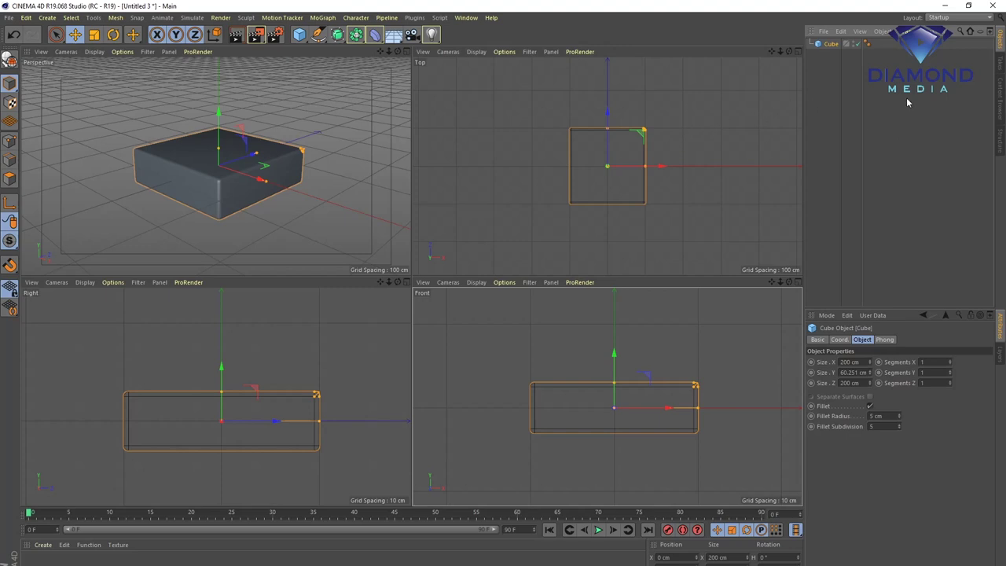
{"action": "left_click", "coordinate": [826, 32]}
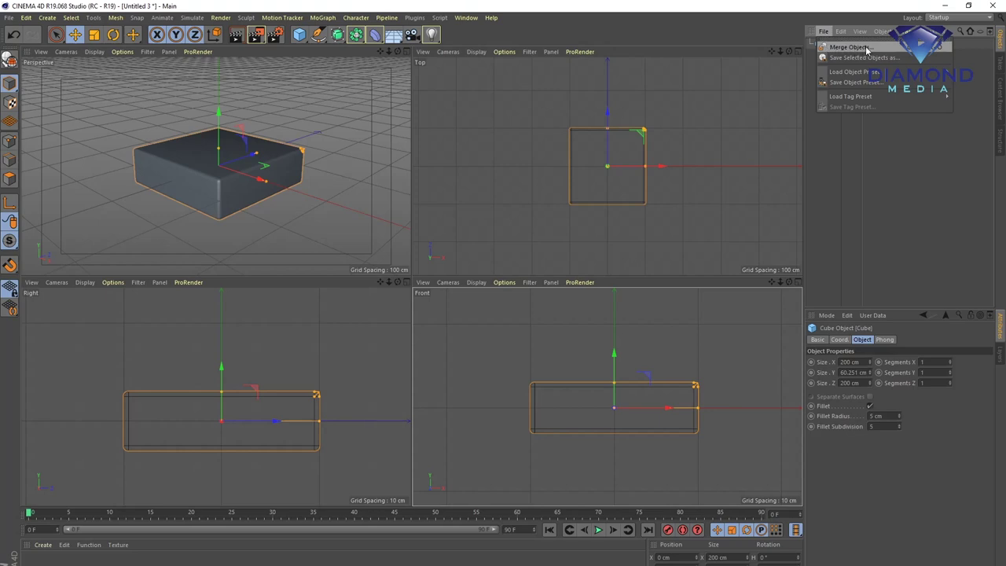
{"action": "left_click", "coordinate": [864, 49]}
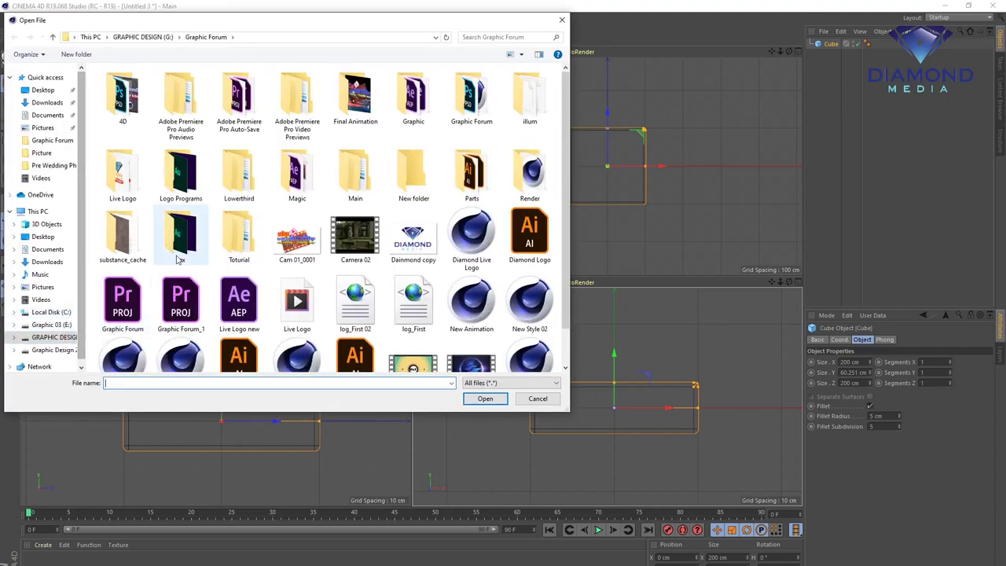
{"action": "left_click", "coordinate": [53, 37]}
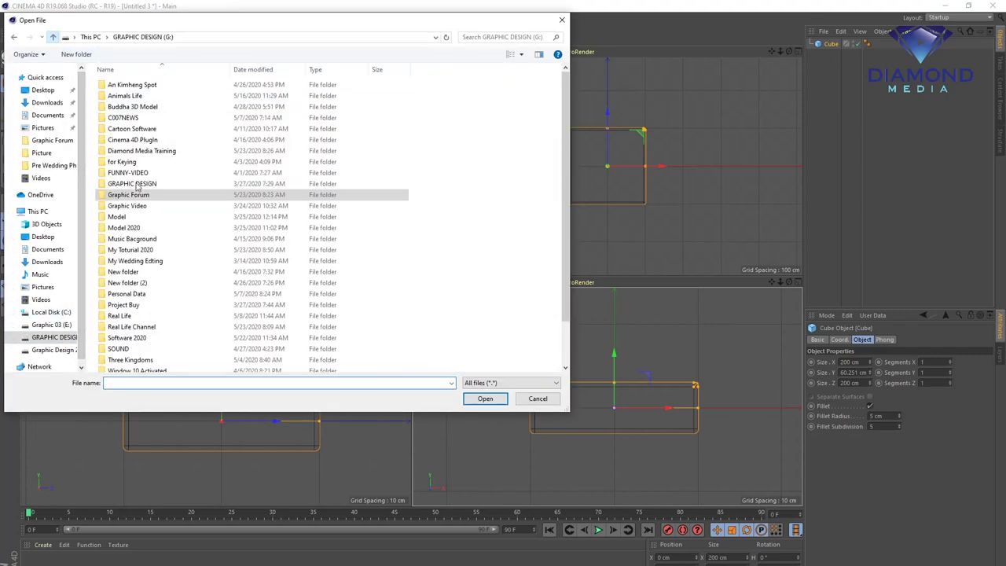
{"action": "double_click", "coordinate": [141, 250]}
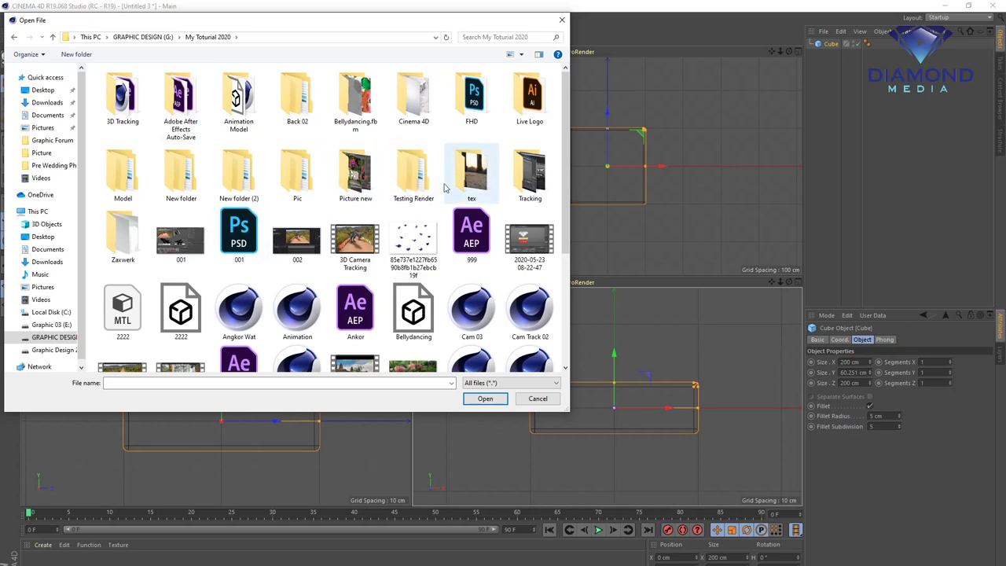
{"action": "double_click", "coordinate": [519, 96]}
{"action": "mouse_move", "coordinate": [116, 85]}
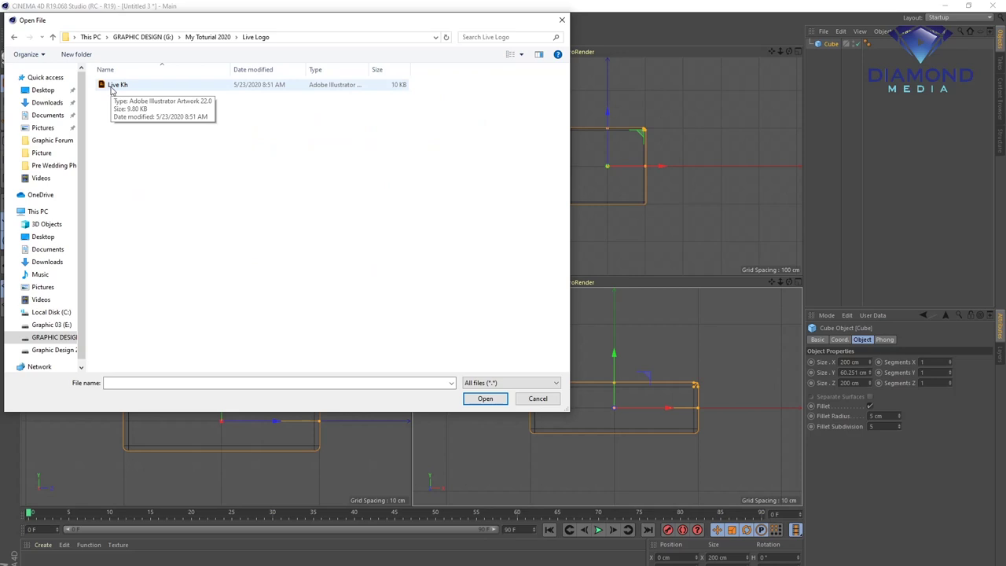
{"action": "double_click", "coordinate": [112, 91]}
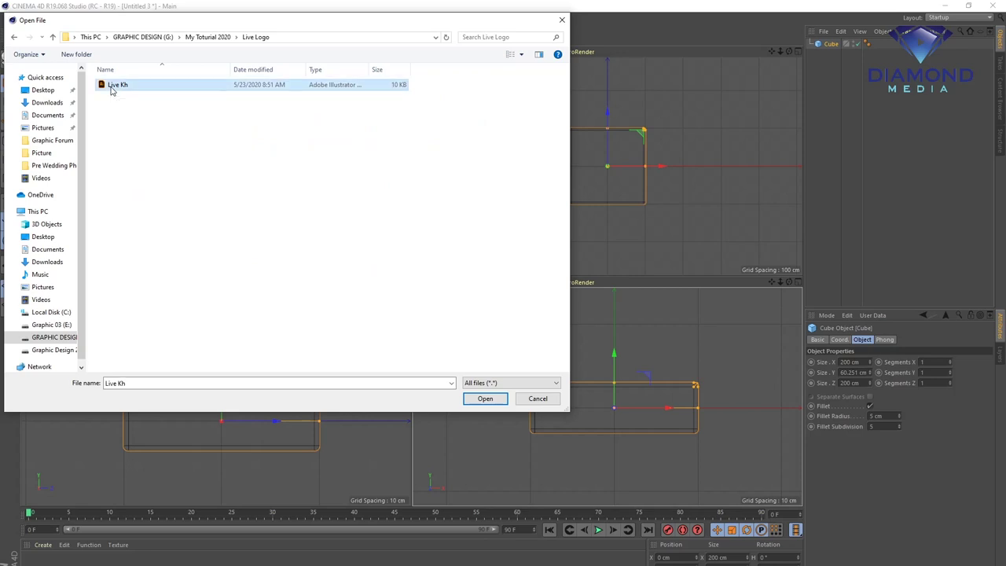
{"action": "left_click", "coordinate": [96, 245]}
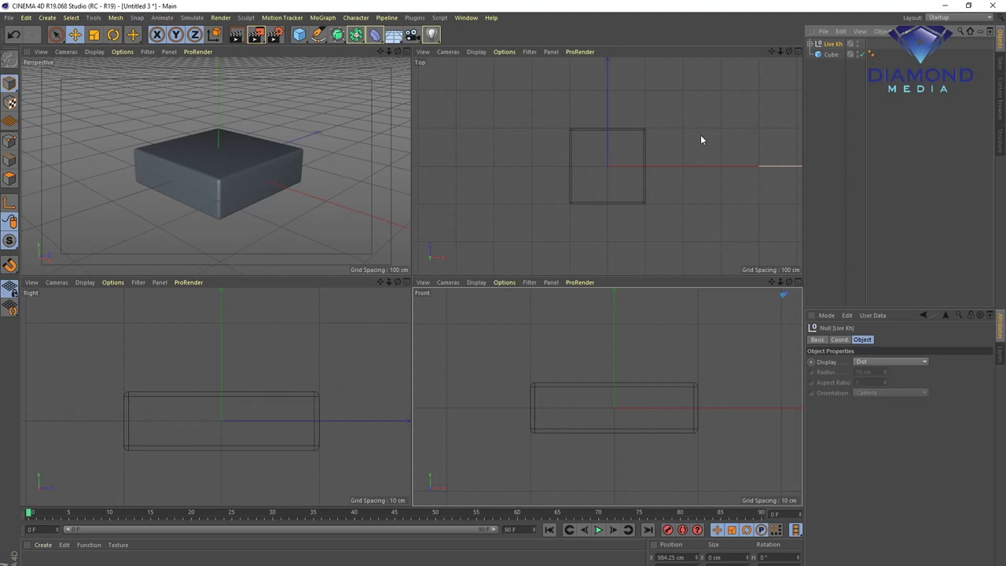
- Pan to find the imported Khmer text and maximize the Front view
{"action": "scroll", "coordinate": [670, 368], "scroll_direction": "down", "scroll_amount": 3}
{"action": "scroll", "coordinate": [671, 368], "scroll_direction": "down", "scroll_amount": 3}
{"action": "scroll", "coordinate": [671, 368], "scroll_direction": "down", "scroll_amount": 1}
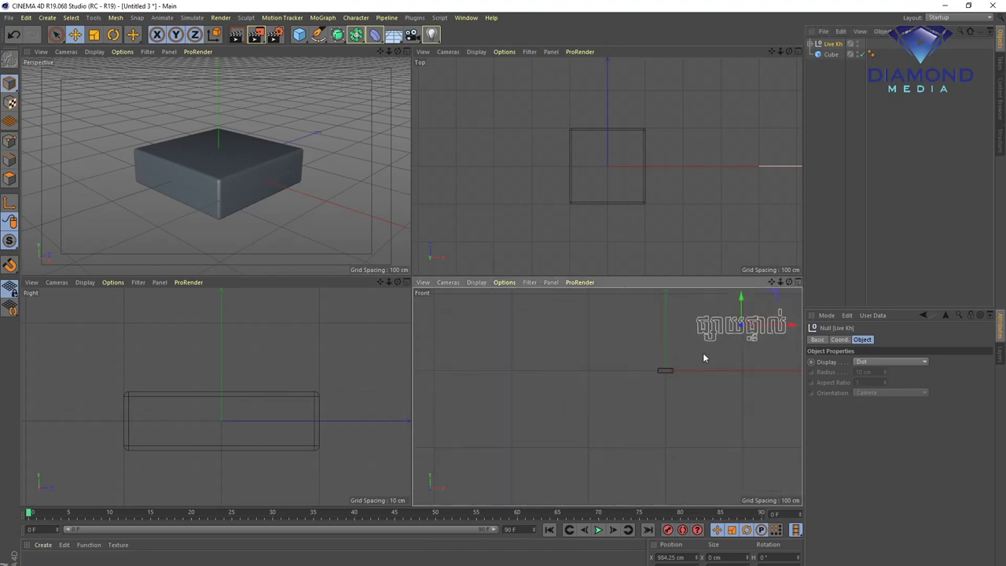
{"action": "middle_click_drag", "start_coordinate": [671, 368], "coordinate": [596, 375], "text": "alt"}
{"action": "scroll", "coordinate": [569, 372], "scroll_direction": "up", "scroll_amount": 2}
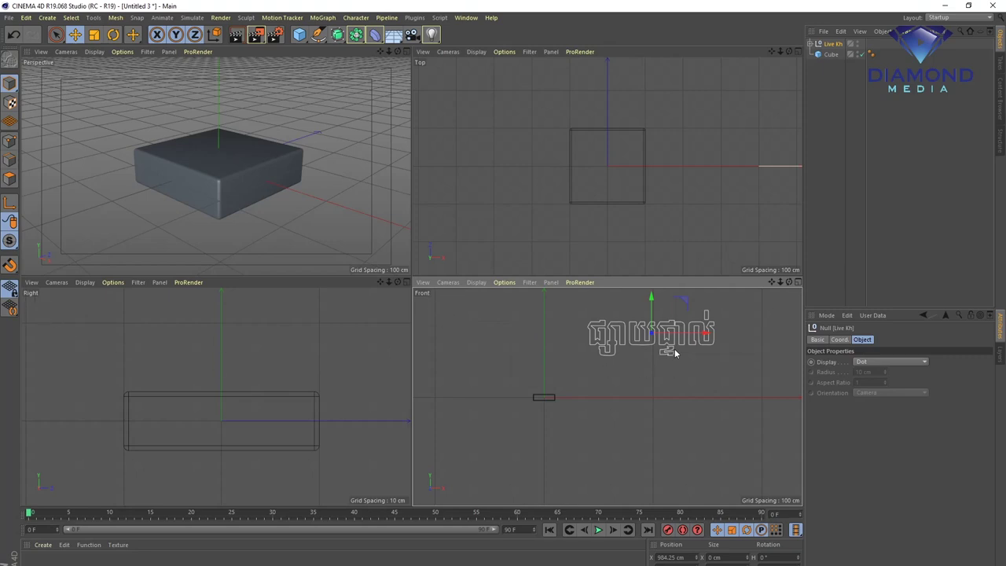
{"action": "left_click", "coordinate": [798, 282]}
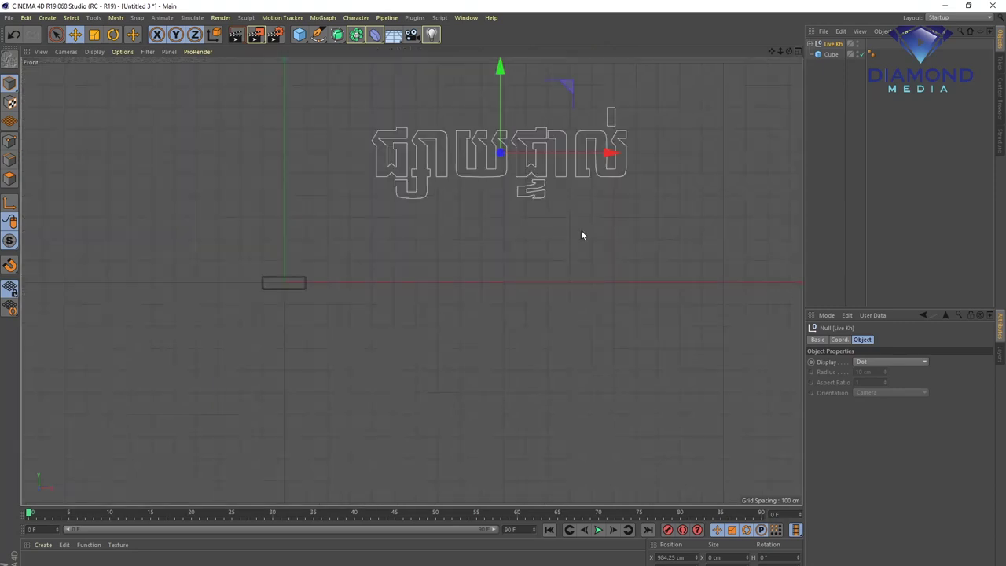
- Scale the Khmer text down to 15% of its size
{"action": "scroll", "coordinate": [299, 288], "scroll_direction": "up", "scroll_amount": 2}
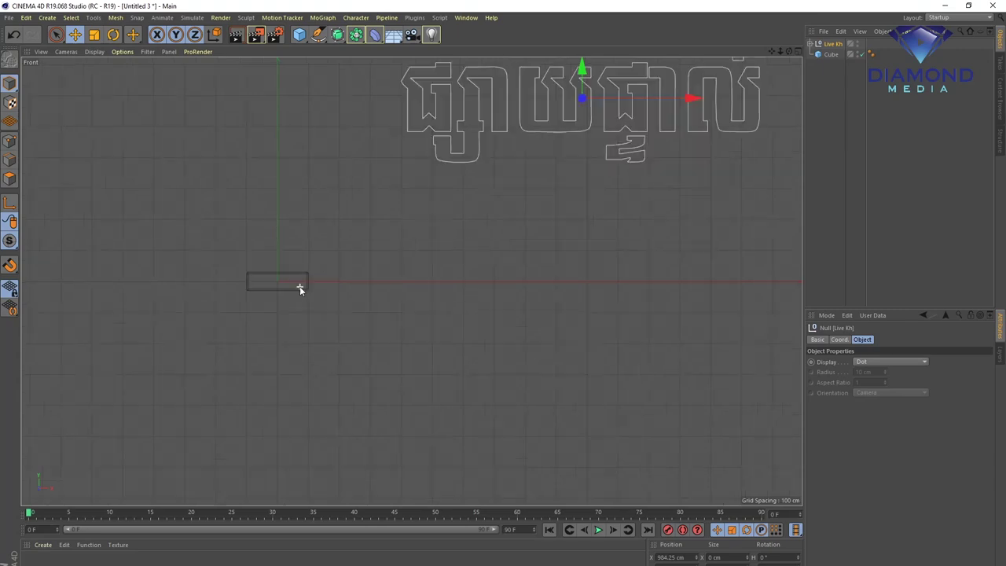
{"action": "scroll", "coordinate": [551, 198], "scroll_direction": "down", "scroll_amount": 2}
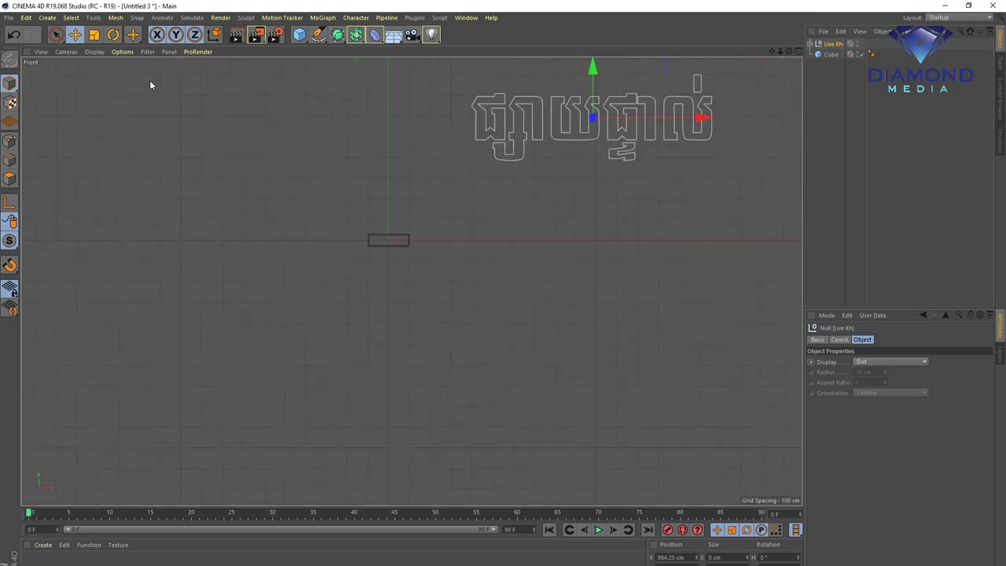
{"action": "left_click", "coordinate": [94, 35]}
{"action": "left_click_drag", "start_coordinate": [735, 160], "coordinate": [411, 266]}
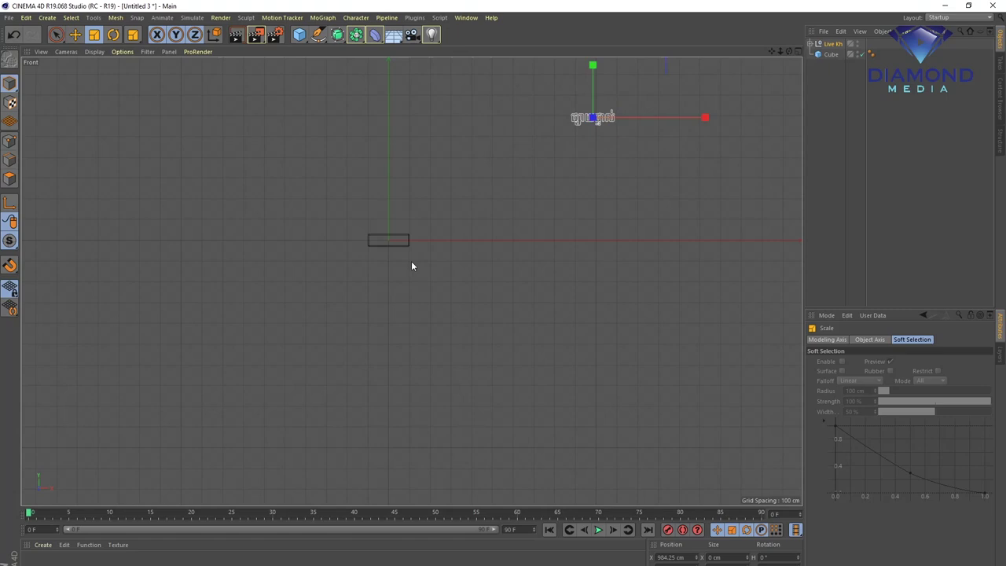
- Move the Khmer text down and left so it overlaps the box
{"action": "left_click", "coordinate": [75, 36]}
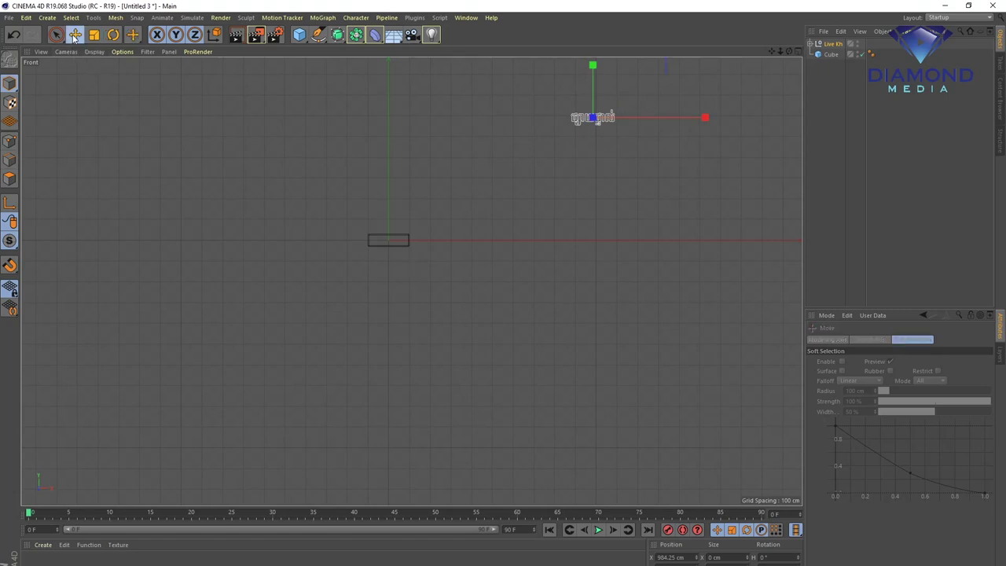
{"action": "left_click_drag", "start_coordinate": [593, 70], "coordinate": [589, 188]}
{"action": "left_click_drag", "start_coordinate": [684, 243], "coordinate": [501, 242]}
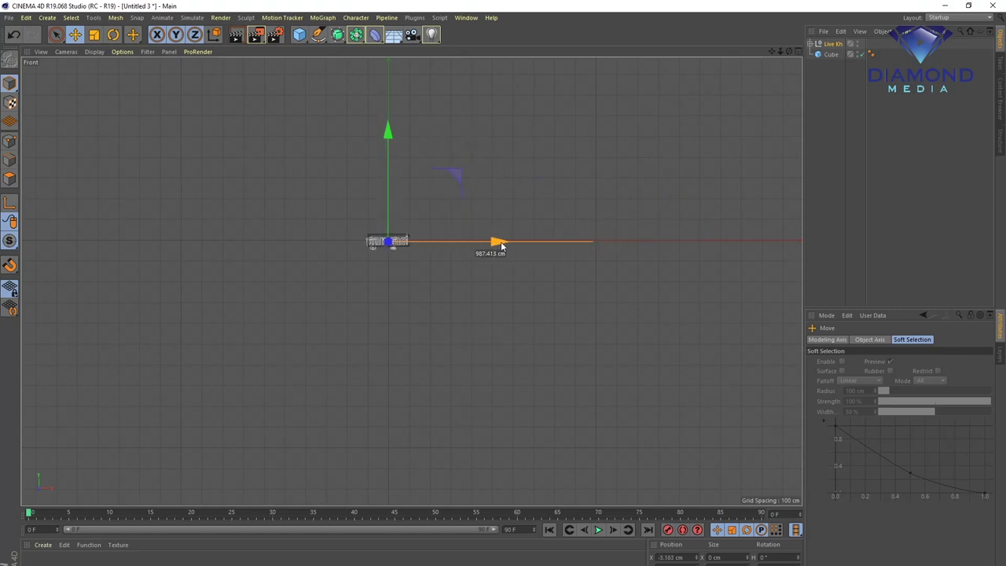
{"action": "scroll", "coordinate": [380, 224], "scroll_direction": "up", "scroll_amount": 2}
{"action": "scroll", "coordinate": [426, 246], "scroll_direction": "up", "scroll_amount": 3}
{"action": "scroll", "coordinate": [425, 248], "scroll_direction": "up", "scroll_amount": 2}
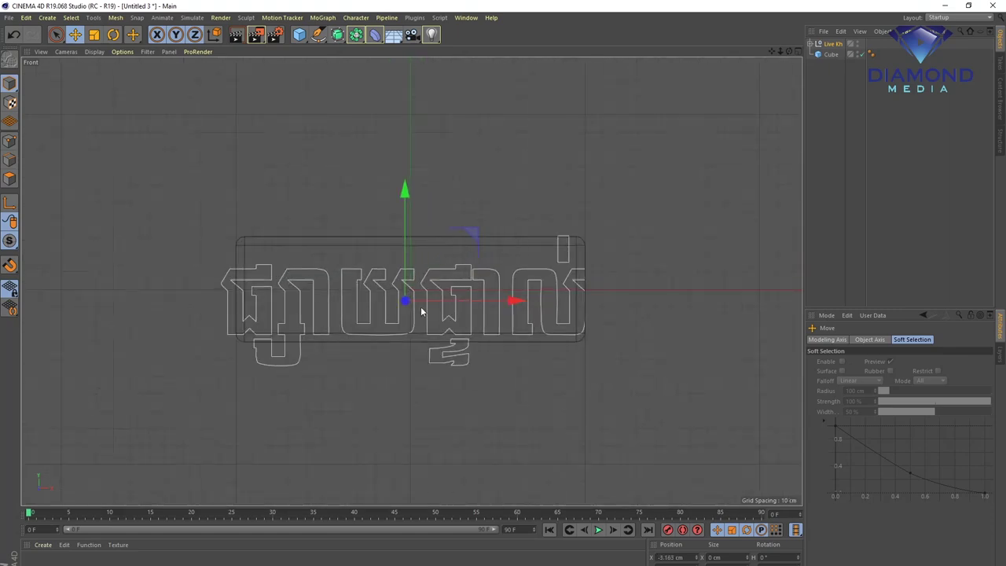
{"action": "scroll", "coordinate": [421, 305], "scroll_direction": "up", "scroll_amount": 1}
{"action": "left_click_drag", "start_coordinate": [397, 195], "coordinate": [400, 179]}
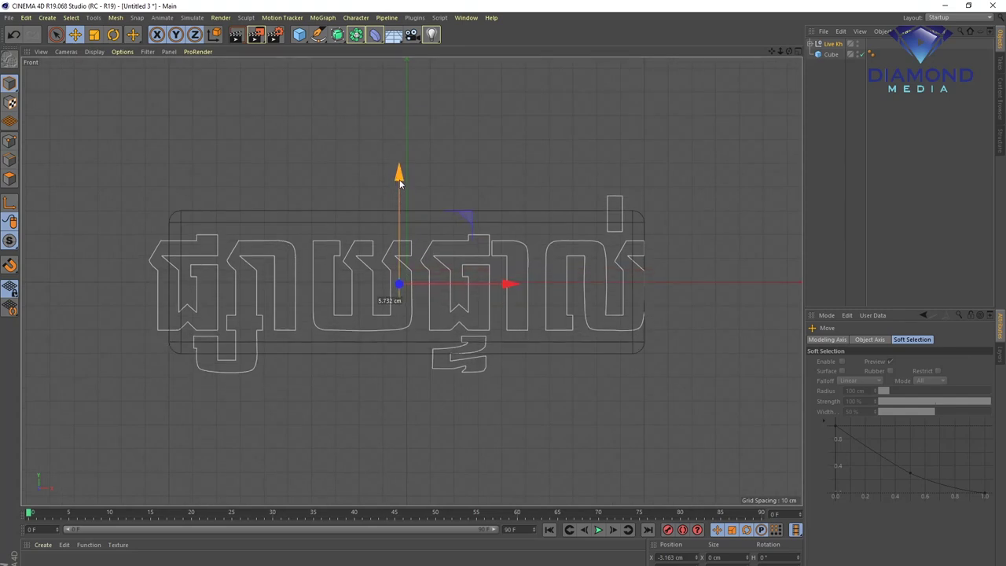
{"action": "left_click", "coordinate": [93, 34]}
- Shrink the Khmer text slightly to fit the cube's front face, then restore the four-view layout
{"action": "mouse_move", "coordinate": [627, 218]}
{"action": "left_mouse_down"}
{"action": "mouse_move", "coordinate": [685, 221]}
{"action": "mouse_move", "coordinate": [617, 280]}
{"action": "left_mouse_up"}
{"action": "left_click", "coordinate": [78, 40]}
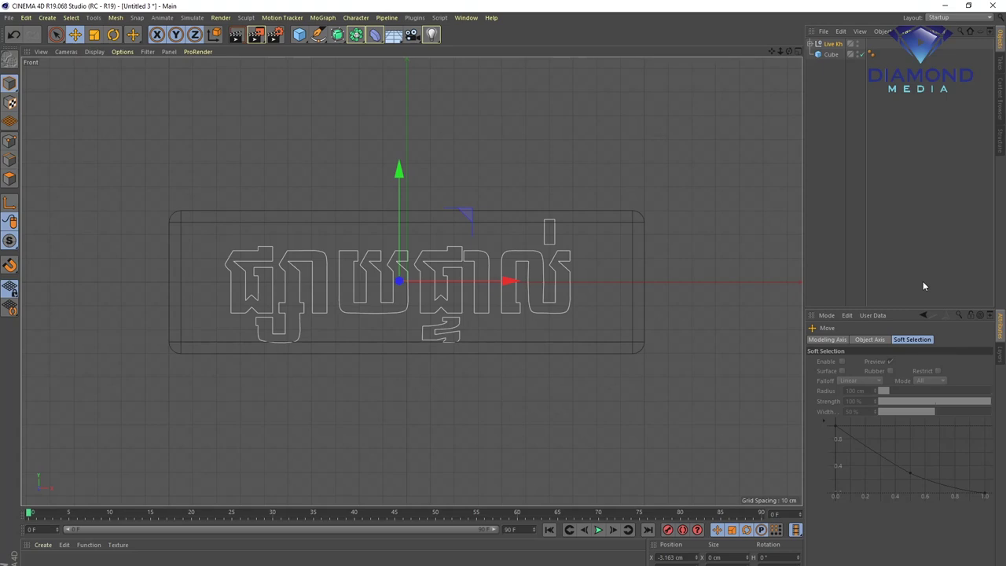
{"action": "left_click", "coordinate": [797, 52]}
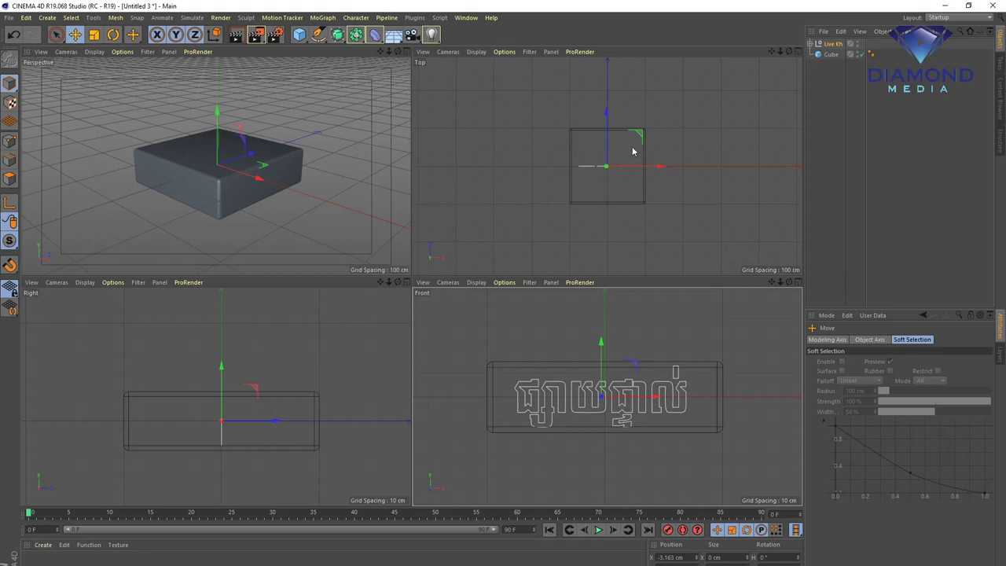
- Push the text forward onto the box's front face and add an Extrude generator
{"action": "left_click_drag", "start_coordinate": [606, 112], "coordinate": [615, 157]}
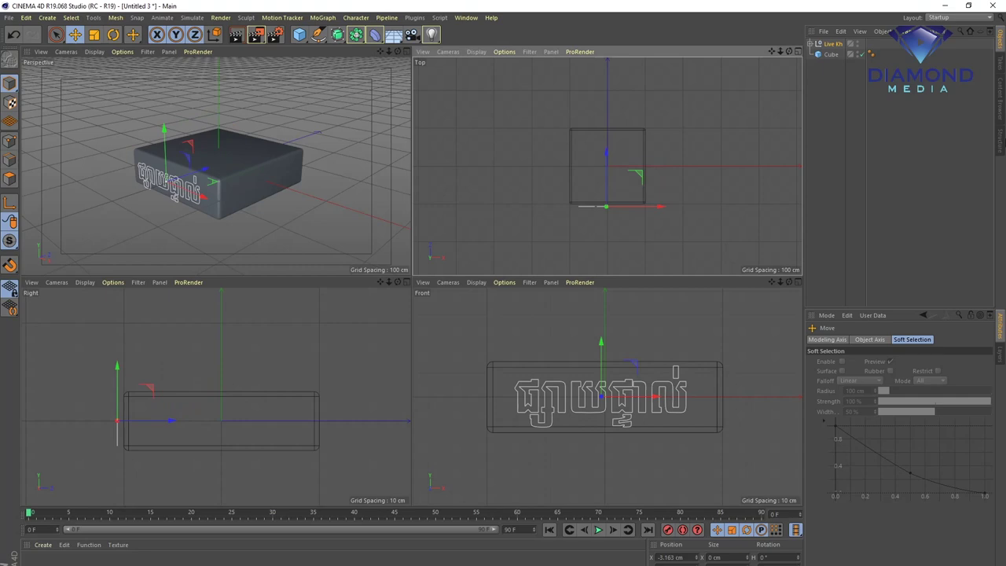
{"action": "left_click_drag", "start_coordinate": [337, 34], "coordinate": [438, 54]}
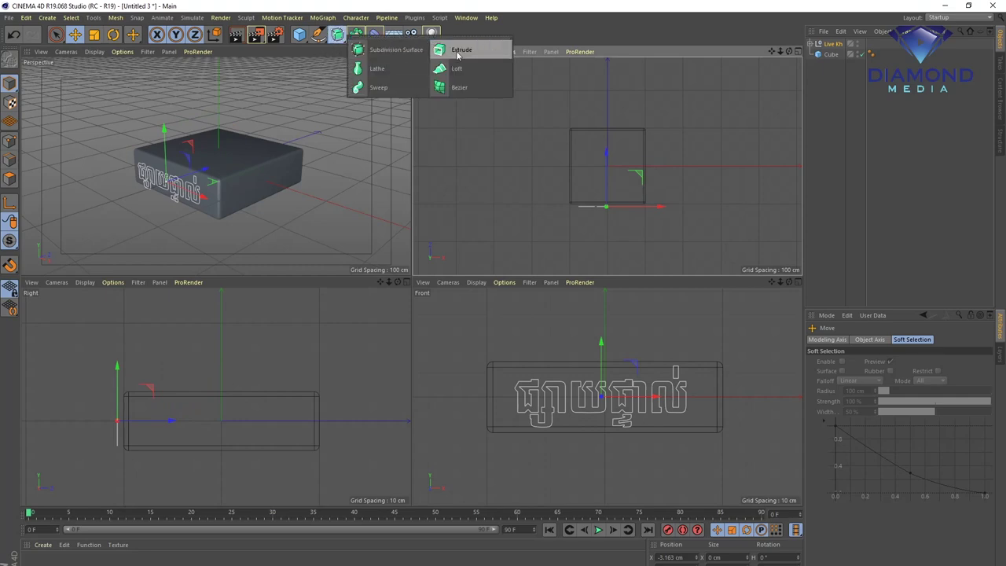
{"action": "left_click", "coordinate": [437, 54]}
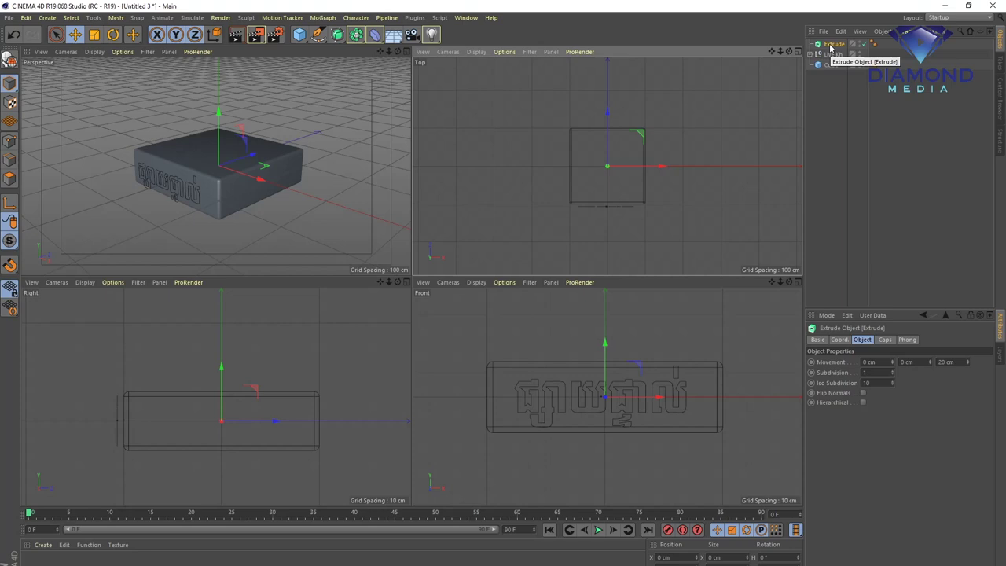
- Rename the Extrude object to Live KH
{"action": "double_click", "coordinate": [832, 45]}
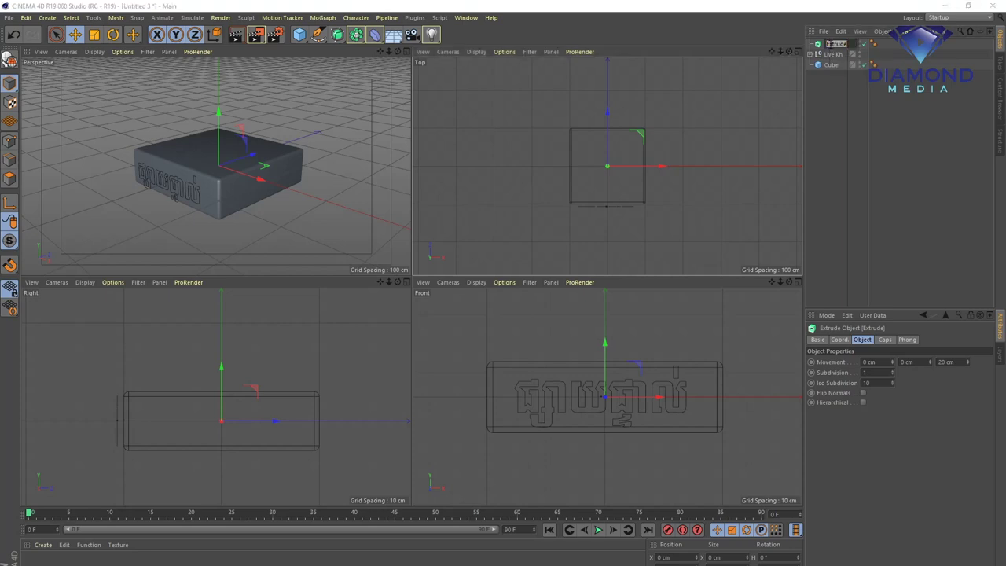
{"action": "key", "text": "BackSpace"}
{"action": "type", "text": "Live Kh"}
{"action": "key", "text": "Return"}
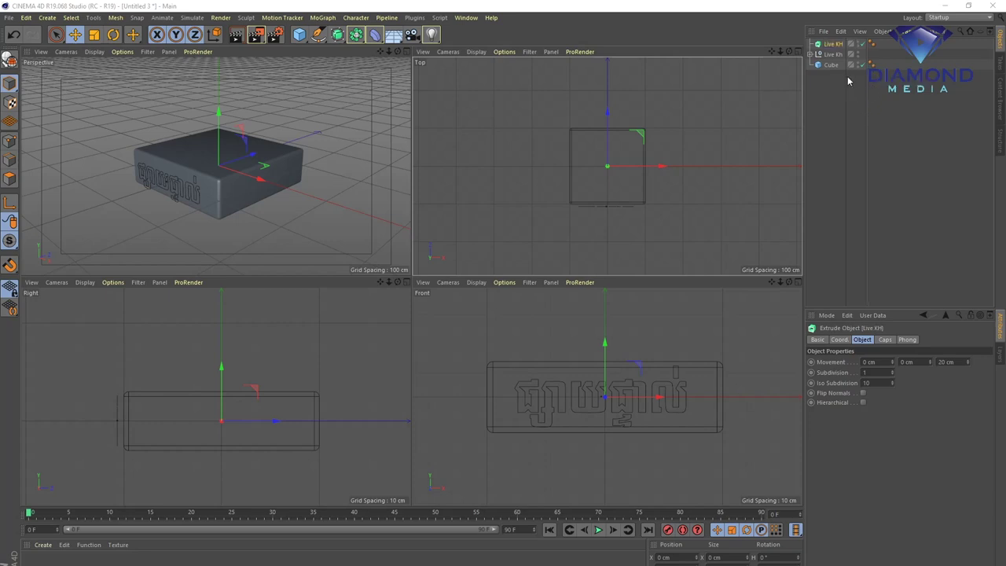
- Connect Paths 1–8 of Live Kh into one spline and place it under the Live KH extrude
{"action": "left_click", "coordinate": [810, 54]}
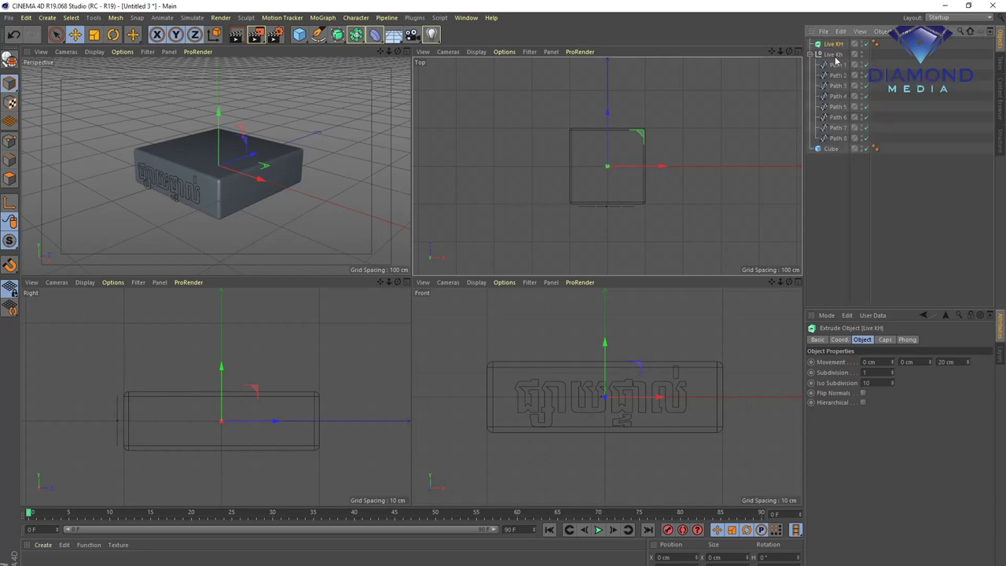
{"action": "left_click", "coordinate": [834, 55]}
{"action": "left_click", "coordinate": [843, 140], "text": "shift"}
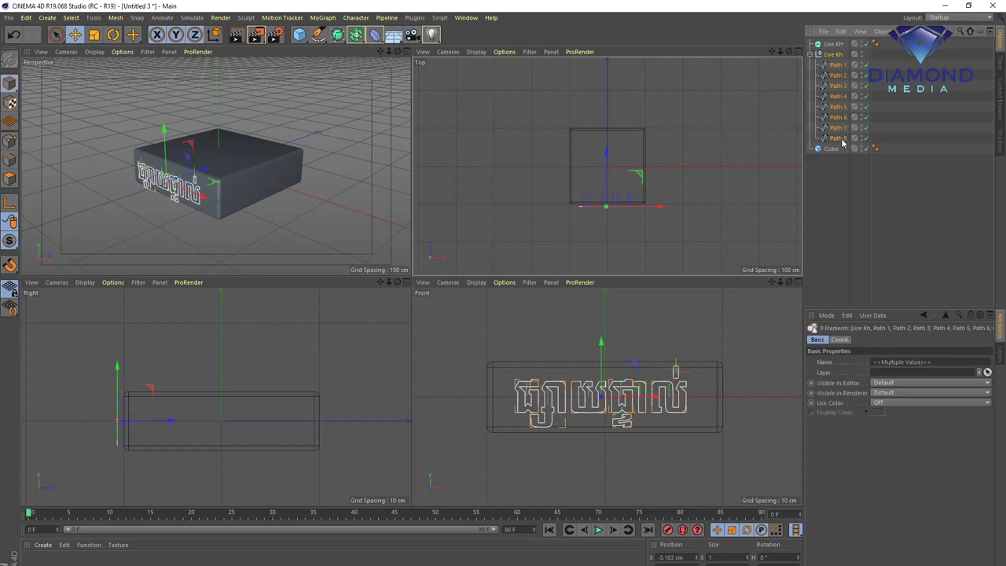
{"action": "right_click", "coordinate": [843, 140]}
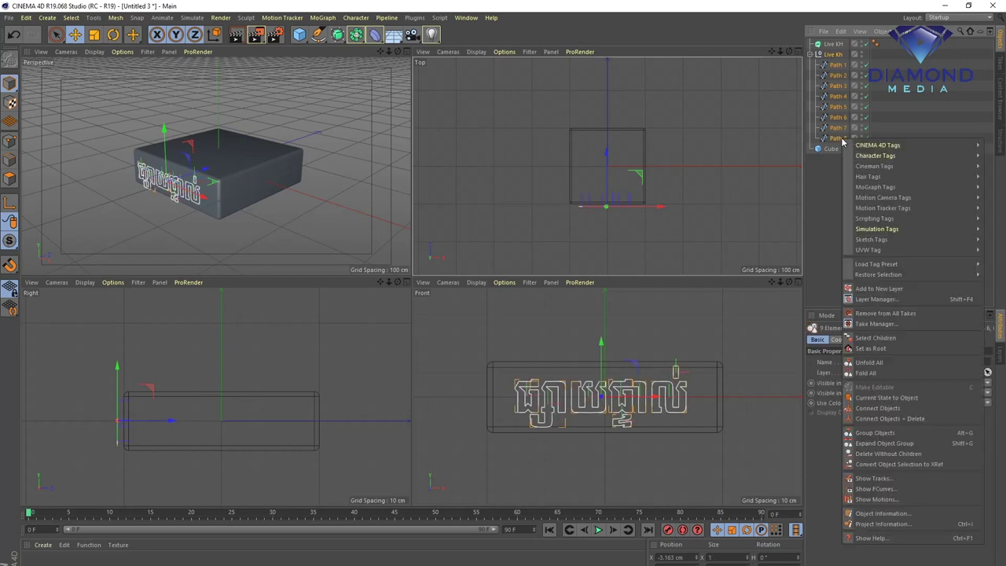
{"action": "left_click", "coordinate": [897, 419]}
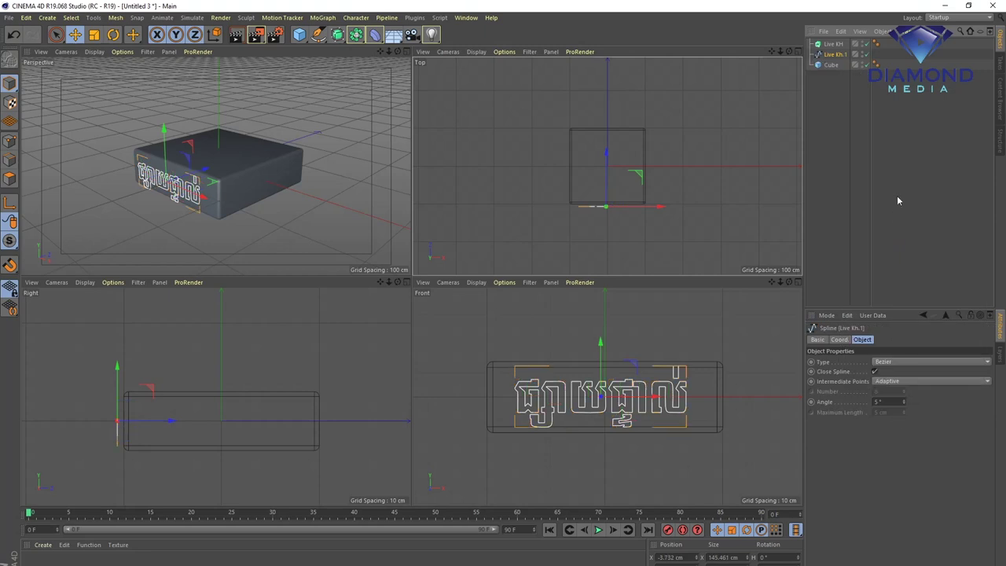
{"action": "left_click_drag", "start_coordinate": [836, 56], "coordinate": [832, 47]}
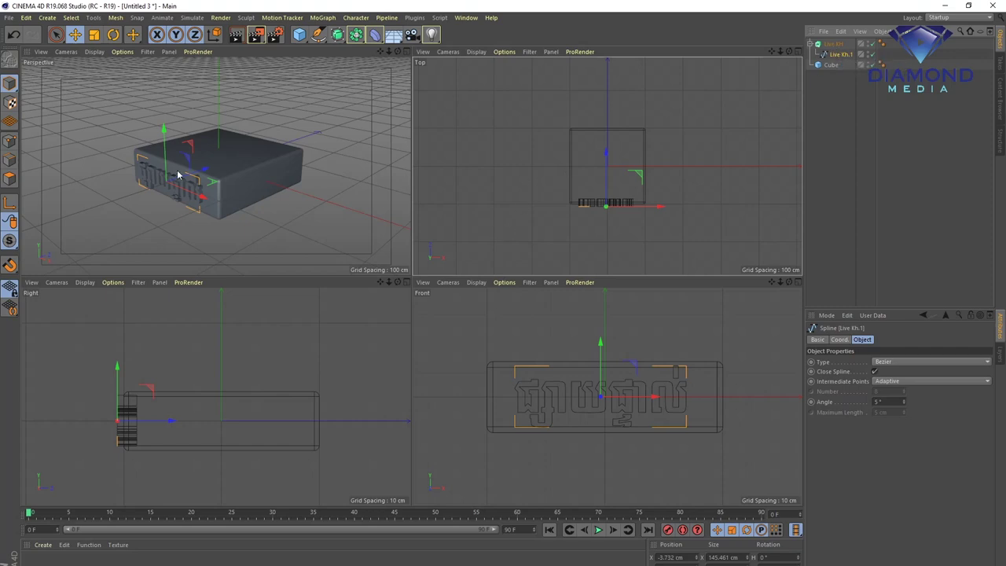
{"action": "scroll", "coordinate": [213, 197], "scroll_direction": "up", "scroll_amount": 3}
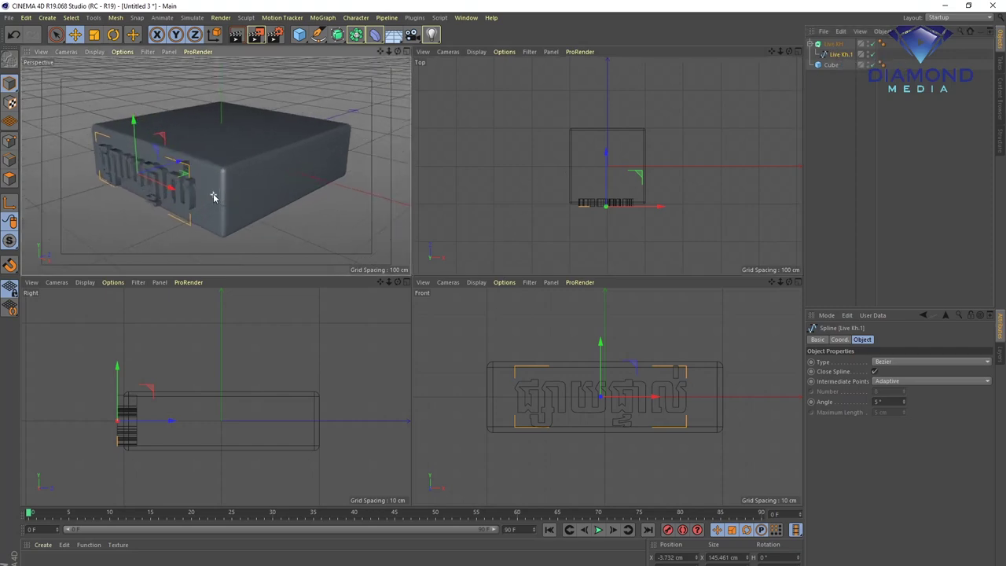
{"action": "scroll", "coordinate": [213, 198], "scroll_direction": "up", "scroll_amount": 2}
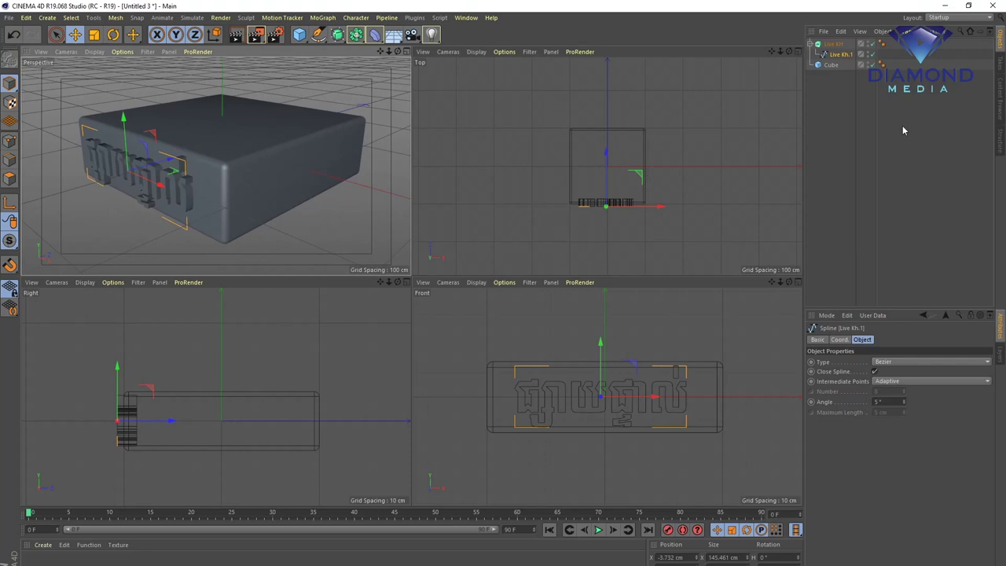
- Give Live KH a start Fillet Cap with a 0.5 cm radius
{"action": "left_click", "coordinate": [833, 44]}
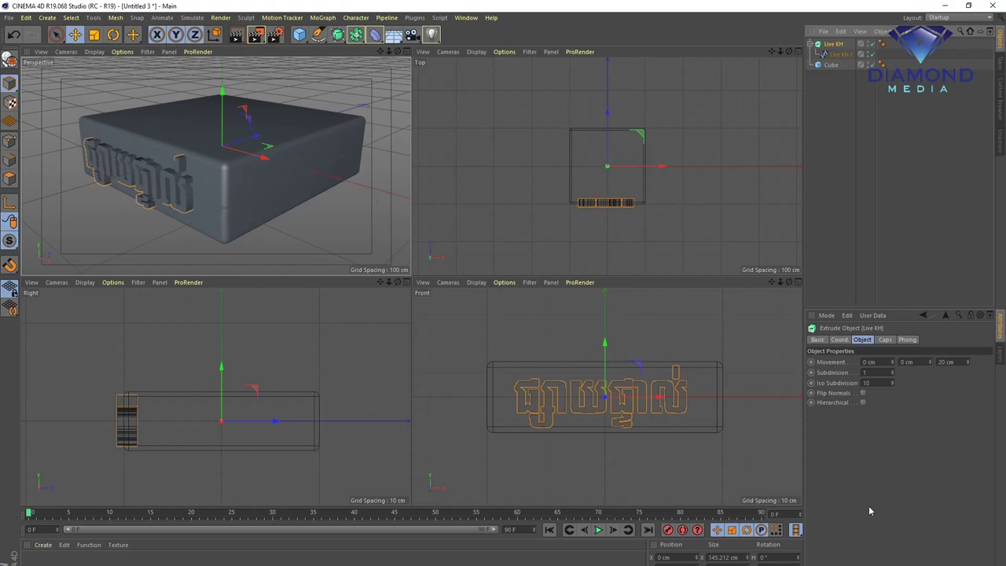
{"action": "left_click", "coordinate": [886, 341]}
{"action": "left_click", "coordinate": [916, 363]}
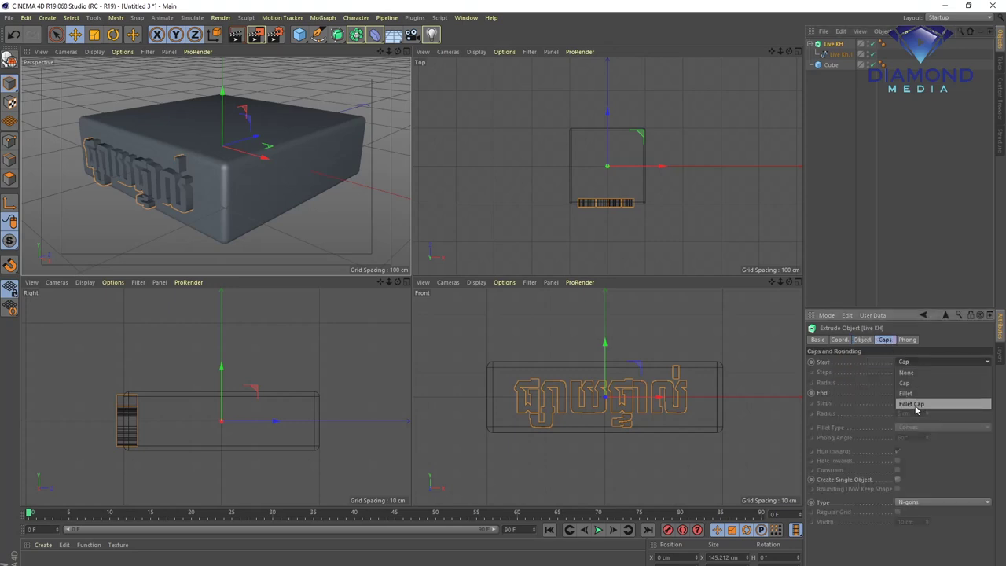
{"action": "left_click", "coordinate": [916, 404]}
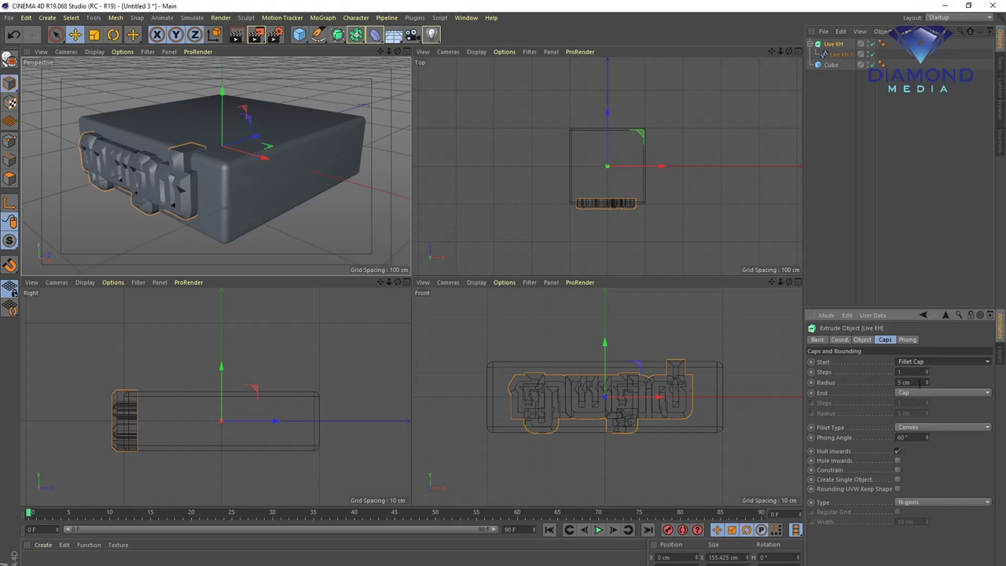
{"action": "double_click", "coordinate": [920, 383]}
{"action": "type", "text": "1"}
{"action": "key", "text": "Return"}
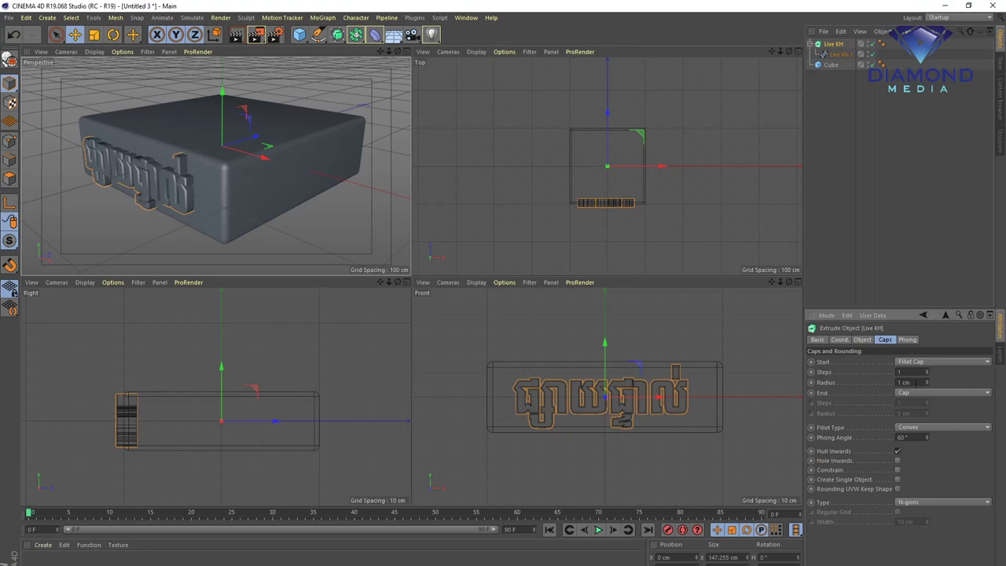
{"action": "type", "text": "0.5"}
{"action": "key", "text": "Return"}
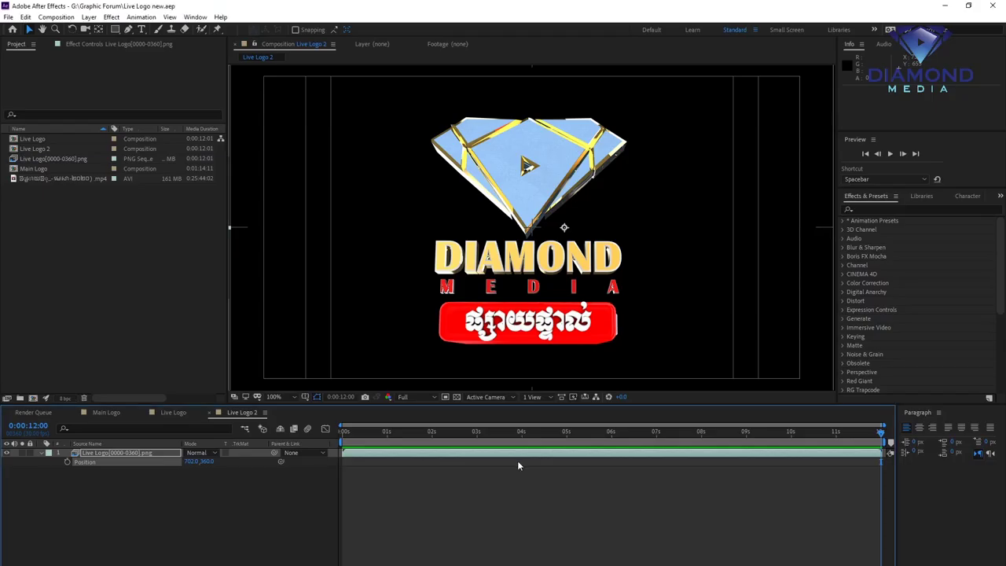
{"action": "mouse_move", "coordinate": [511, 430]}
{"action": "left_mouse_down"}
{"action": "mouse_move", "coordinate": [639, 435]}
{"action": "mouse_move", "coordinate": [631, 453]}
{"action": "mouse_move", "coordinate": [757, 457]}
{"action": "left_mouse_up"}
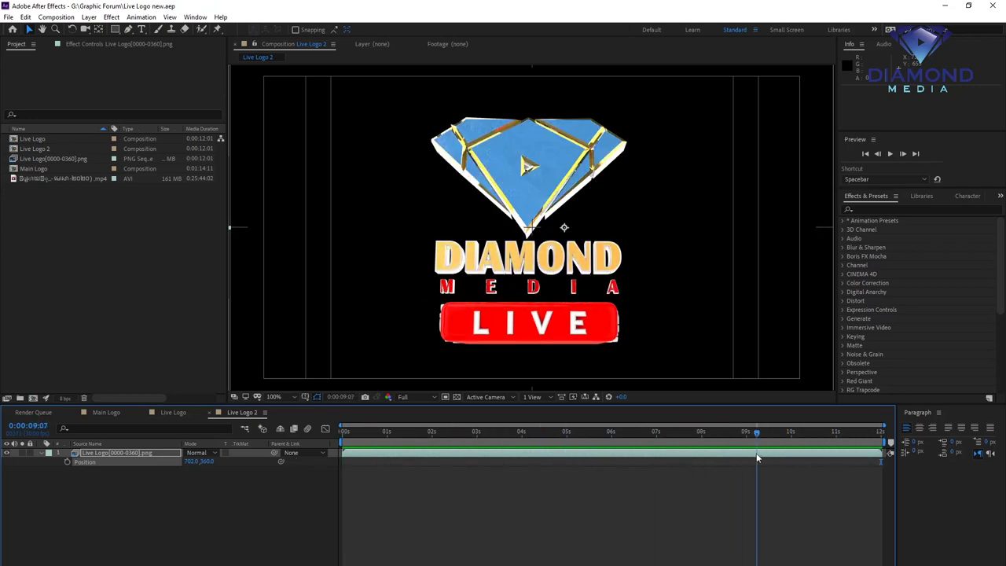
{"action": "key", "text": "space"}
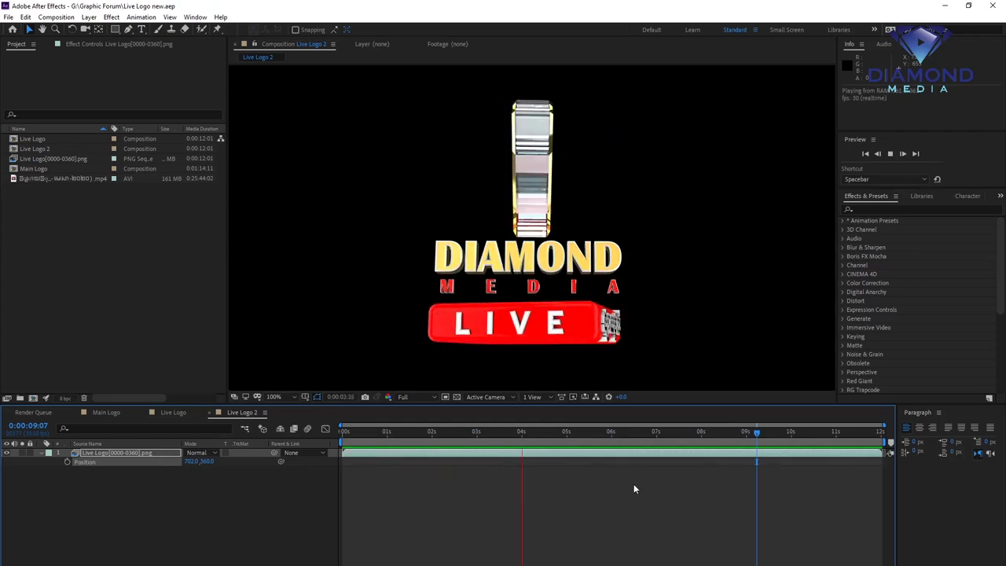
{"action": "left_click", "coordinate": [603, 431]}
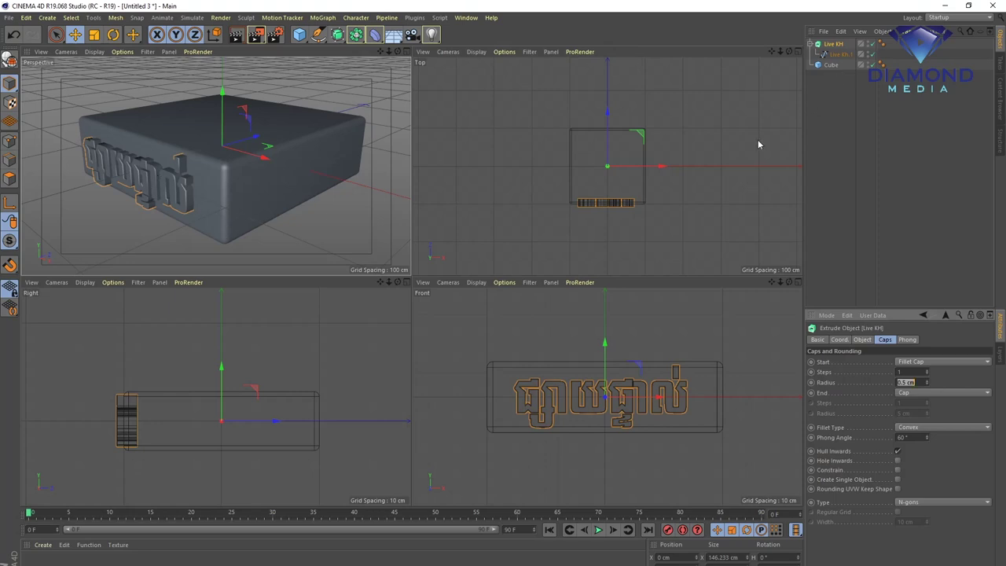
- Paste a copy of the Live KH text and drag it along Z toward the cube's back
{"action": "left_click", "coordinate": [833, 45]}
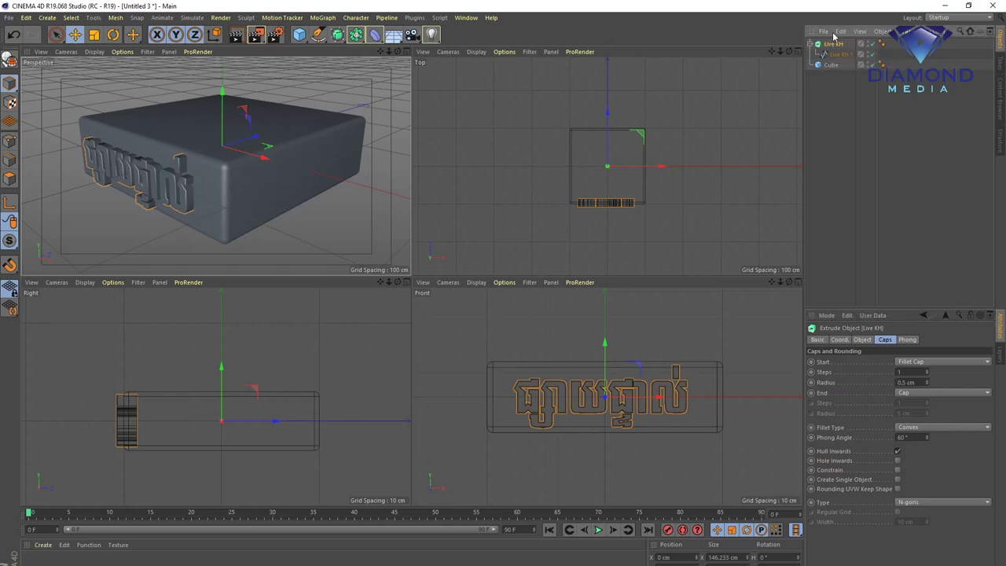
{"action": "left_click", "coordinate": [840, 32]}
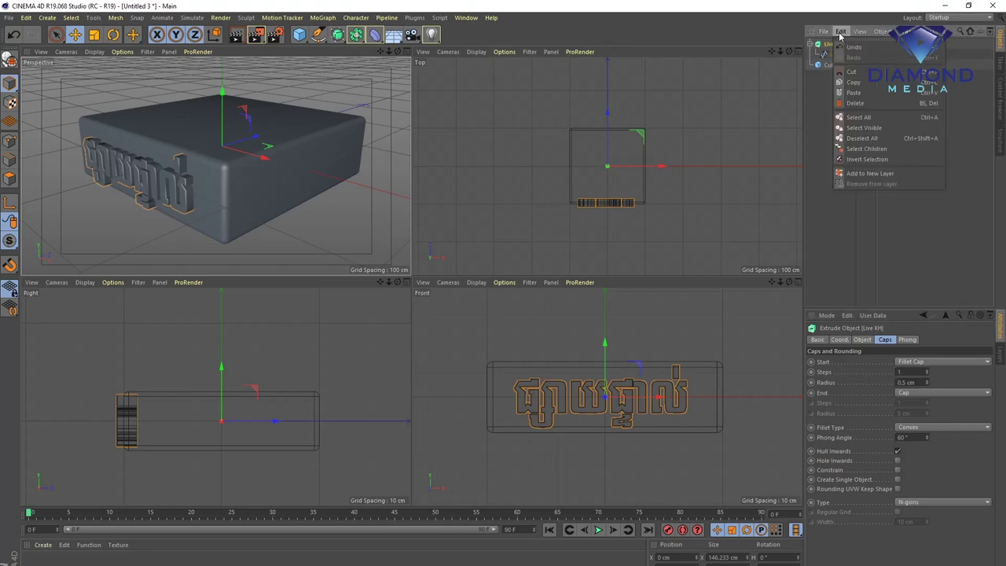
{"action": "left_click", "coordinate": [854, 93]}
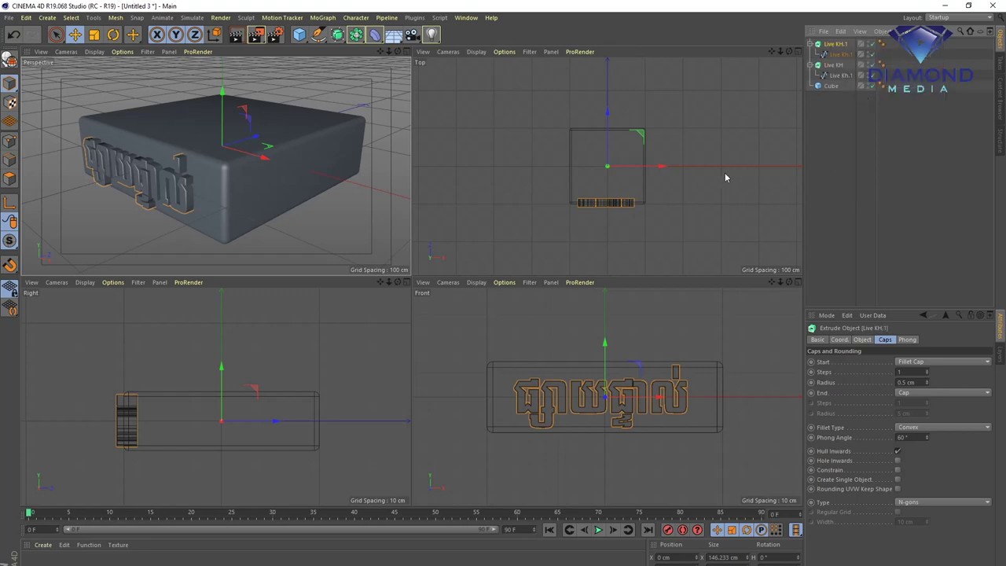
{"action": "left_click_drag", "start_coordinate": [610, 119], "coordinate": [606, 45]}
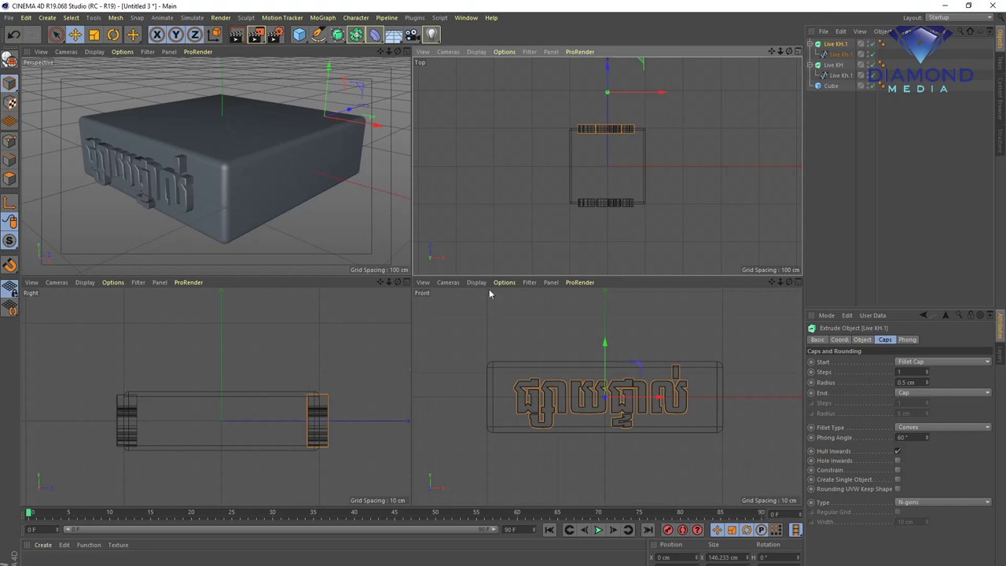
- Save the scene as Live Logo.c4d
{"action": "left_click", "coordinate": [8, 17]}
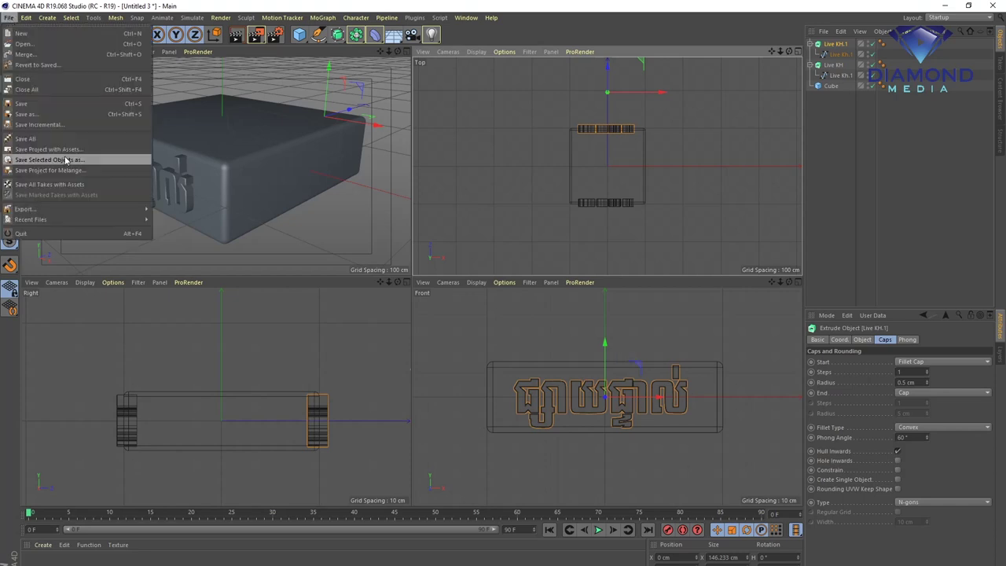
{"action": "left_click", "coordinate": [43, 116]}
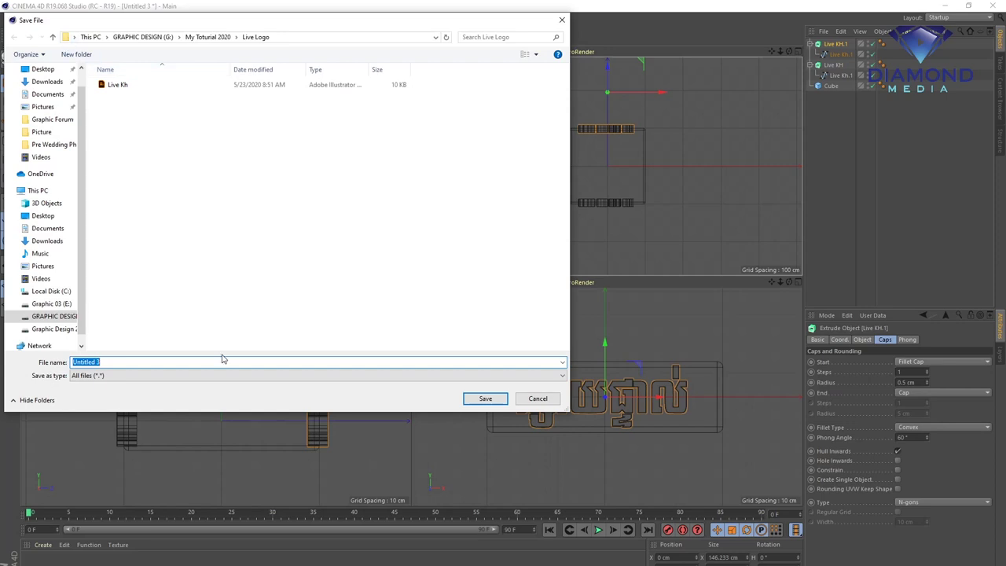
{"action": "type", "text": "Live L"}
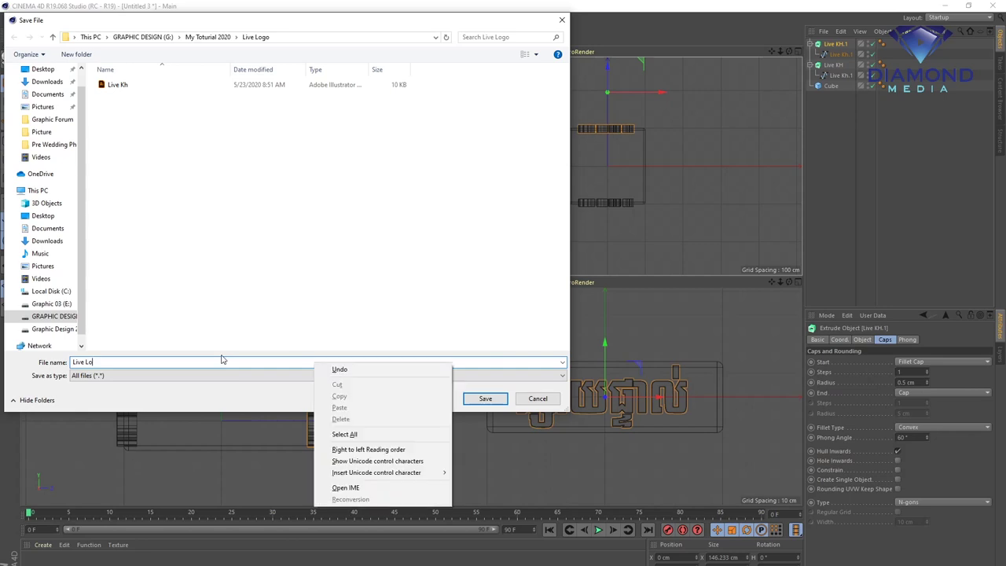
{"action": "type", "text": "ogo"}
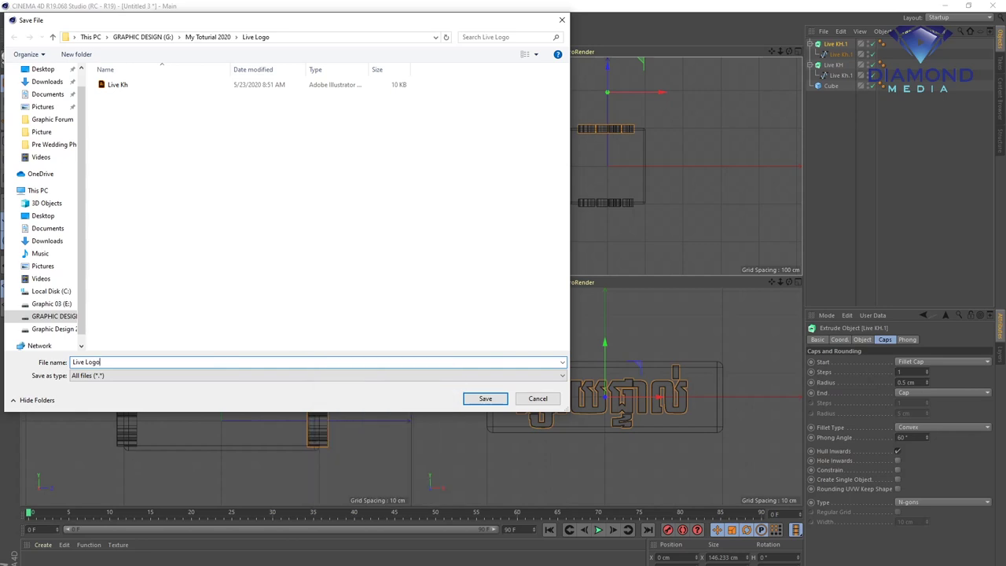
{"action": "key", "text": "Return"}
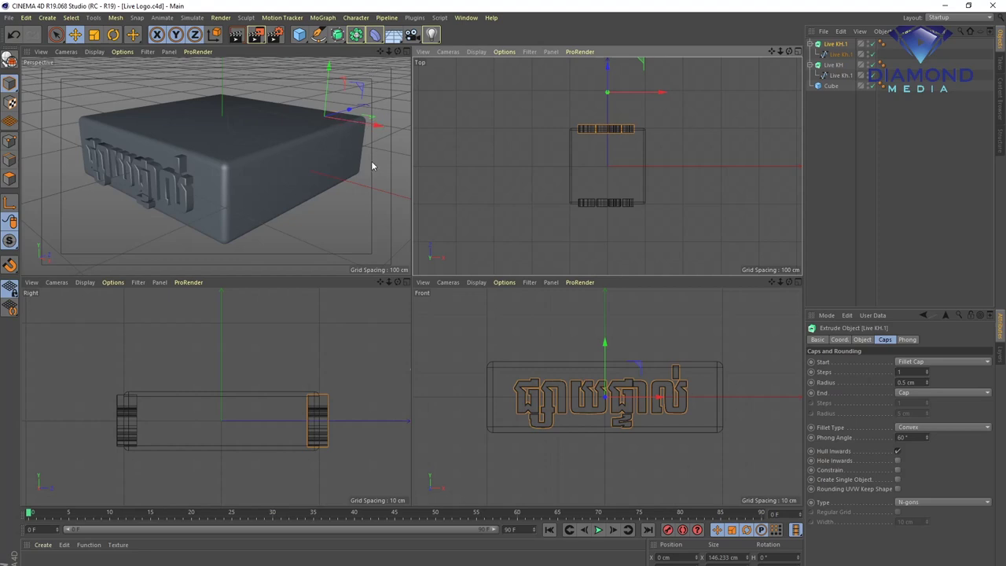
- Orbit around the cube to bring the front text into view and save the scene
{"action": "left_click_drag", "start_coordinate": [371, 161], "coordinate": [112, 149], "text": "alt"}
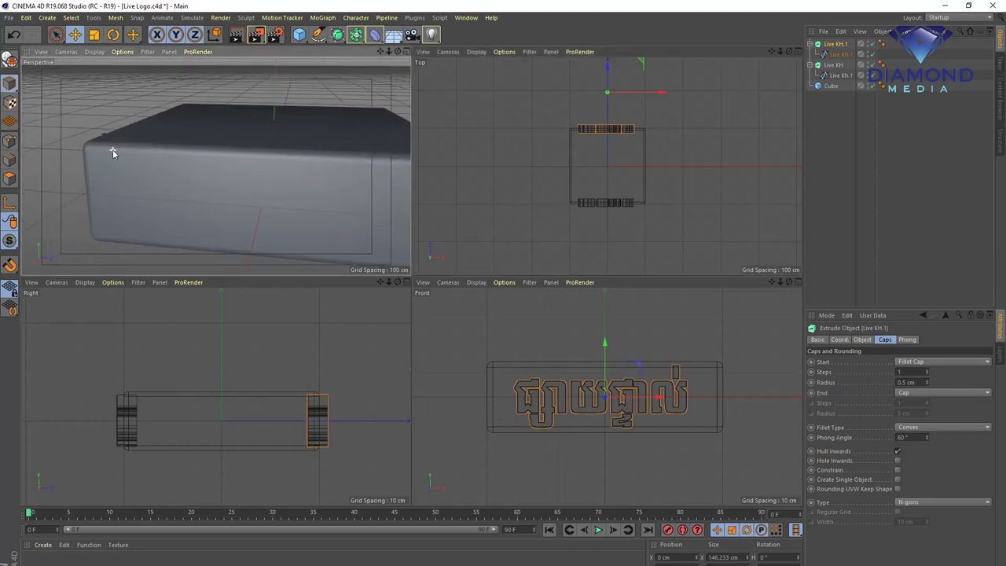
{"action": "scroll", "coordinate": [127, 171], "scroll_direction": "down", "scroll_amount": 5}
{"action": "mouse_move", "coordinate": [225, 168]}
{"action": "left_mouse_down", "text": "alt"}
{"action": "mouse_move", "coordinate": [312, 174]}
{"action": "mouse_move", "coordinate": [297, 178]}
{"action": "left_mouse_up", "text": "alt"}
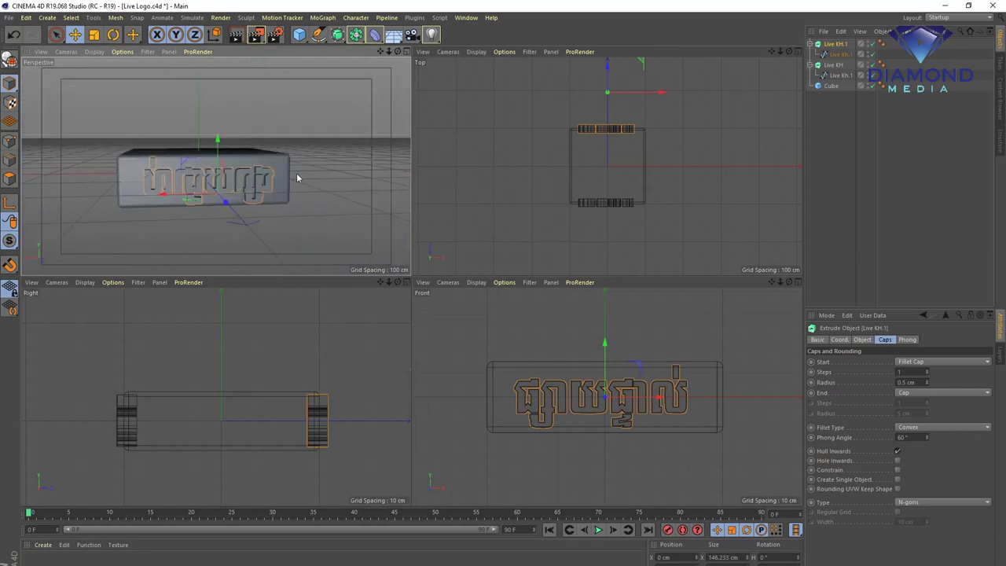
{"action": "key", "text": "ctrl+s"}
- Rotate the copied Khmer text to exactly 180° heading
{"action": "left_click", "coordinate": [112, 36]}
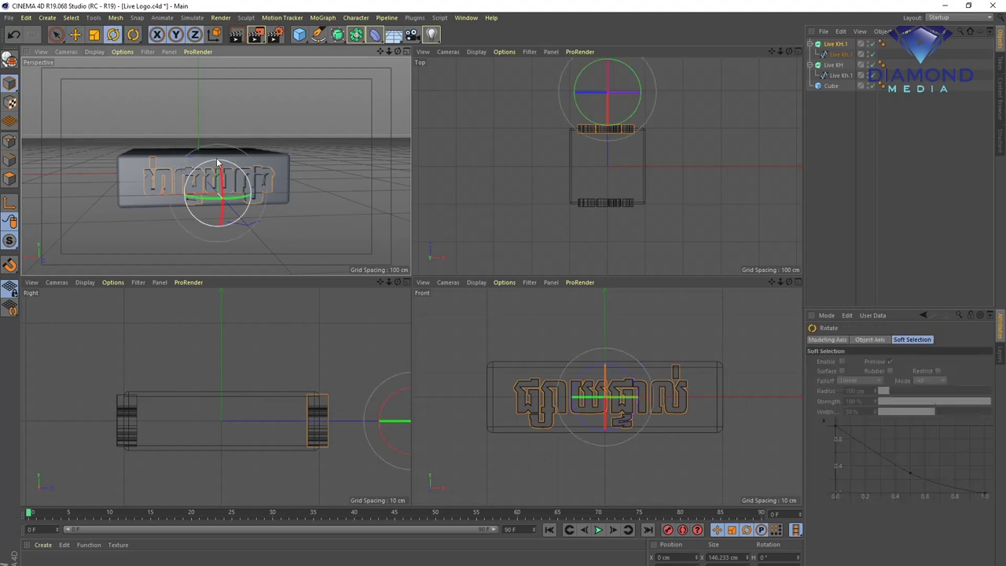
{"action": "mouse_move", "coordinate": [198, 198]}
{"action": "left_mouse_down"}
{"action": "mouse_move", "coordinate": [388, 202]}
{"action": "mouse_move", "coordinate": [338, 201]}
{"action": "mouse_move", "coordinate": [361, 201]}
{"action": "left_mouse_up"}
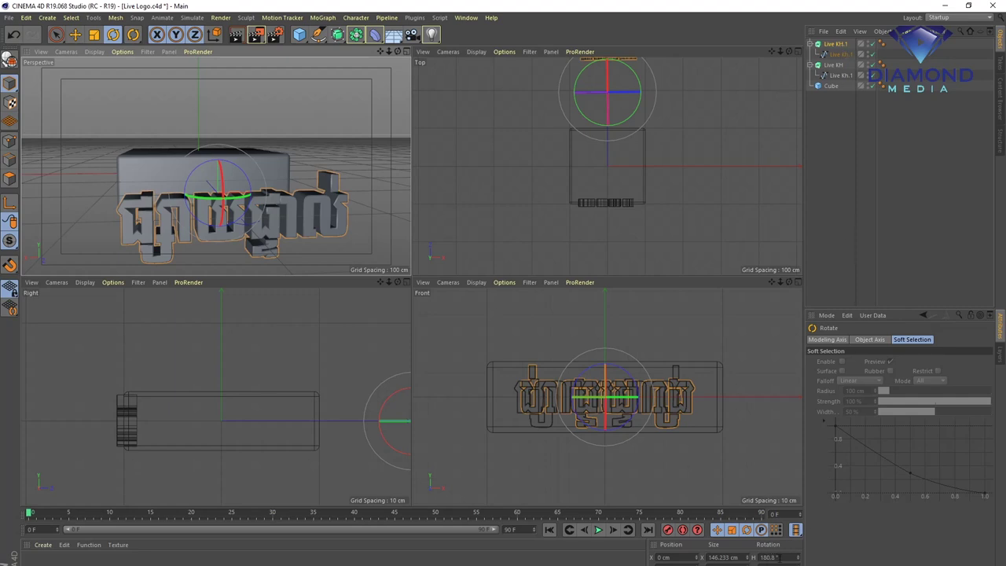
{"action": "left_click", "coordinate": [786, 557]}
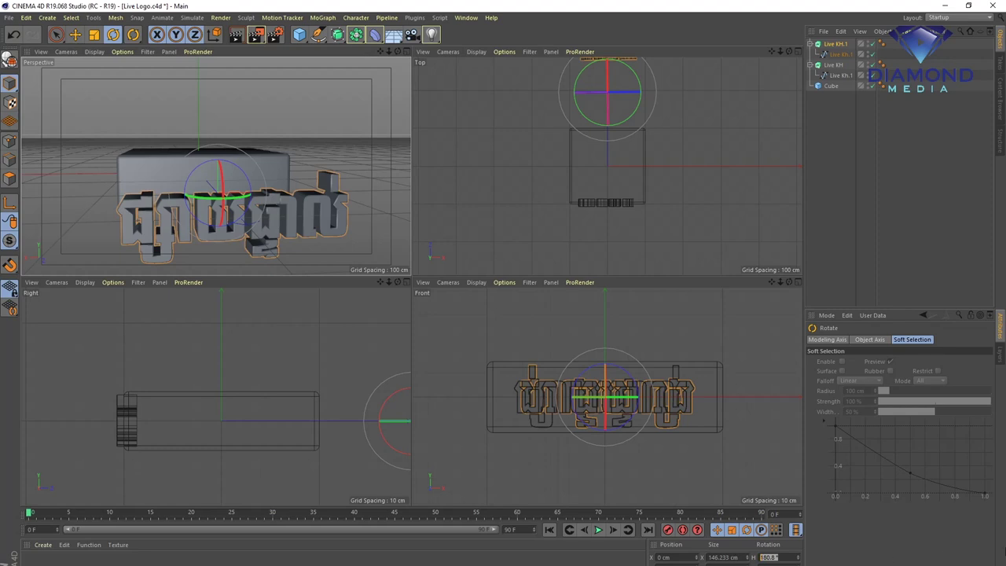
{"action": "type", "text": "180"}
{"action": "key", "text": "Return"}
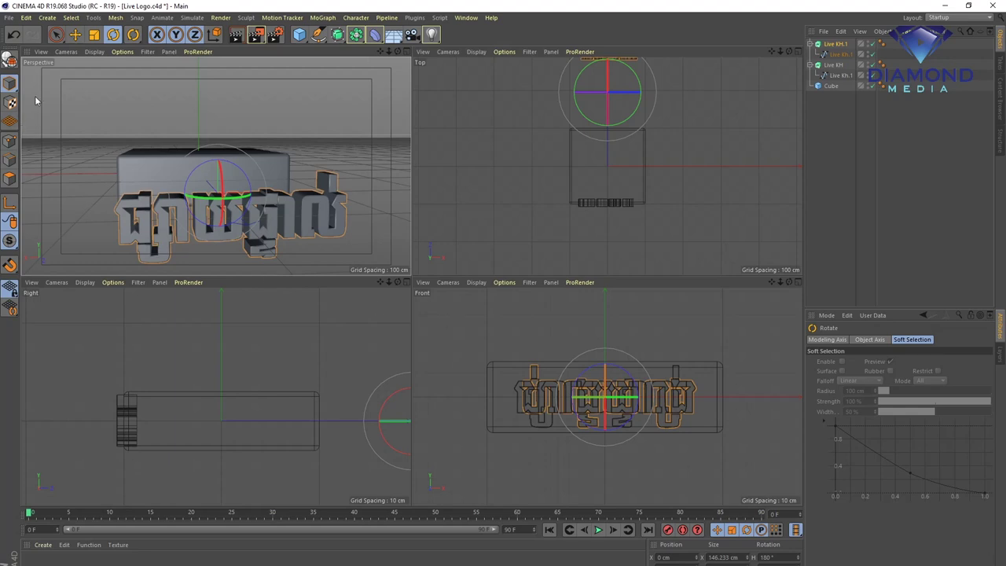
- Move the copied text along Z so it sits flush on the cube's back face
{"action": "left_click", "coordinate": [75, 34]}
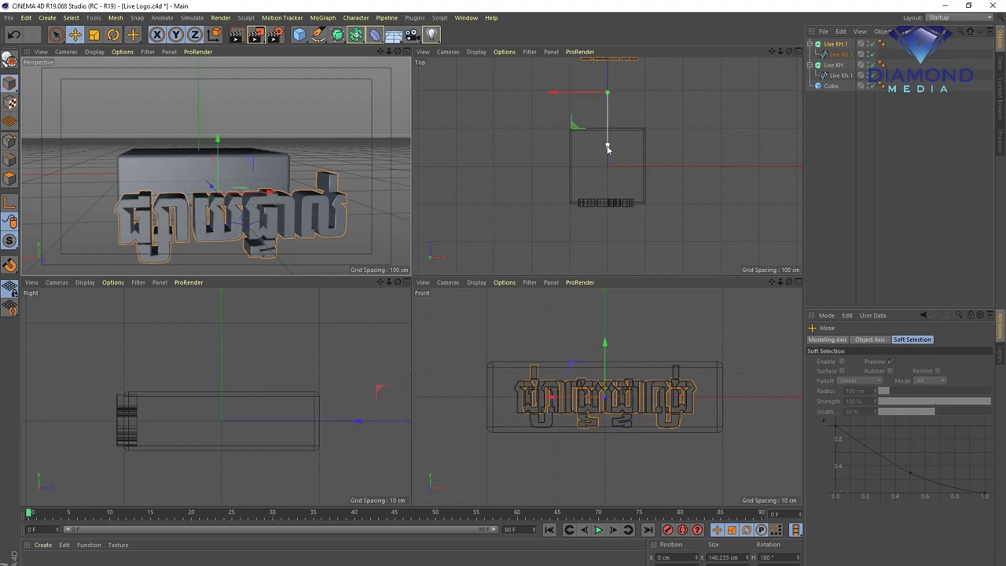
{"action": "left_click_drag", "start_coordinate": [607, 148], "coordinate": [613, 218]}
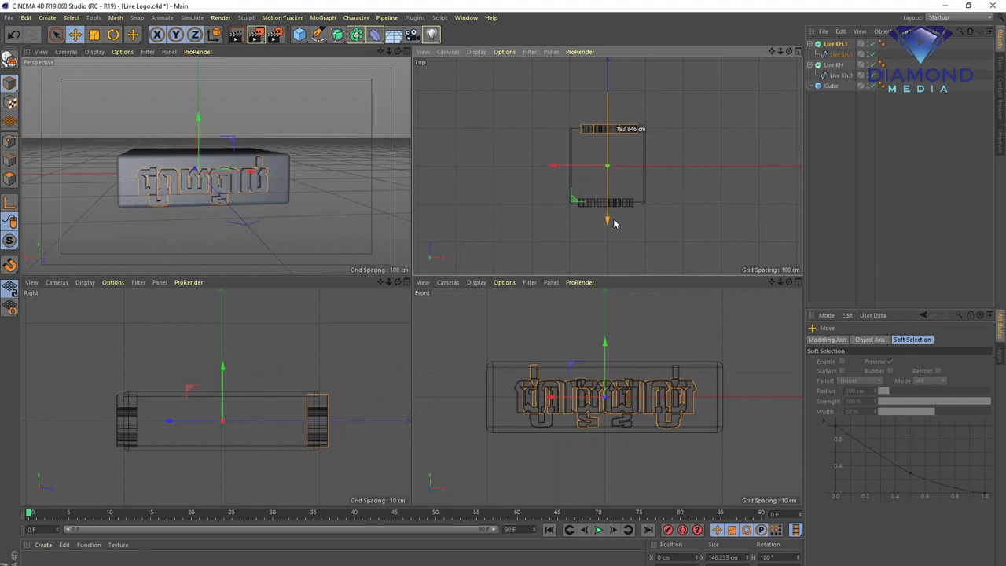
{"action": "scroll", "coordinate": [640, 178], "scroll_direction": "up", "scroll_amount": 2}
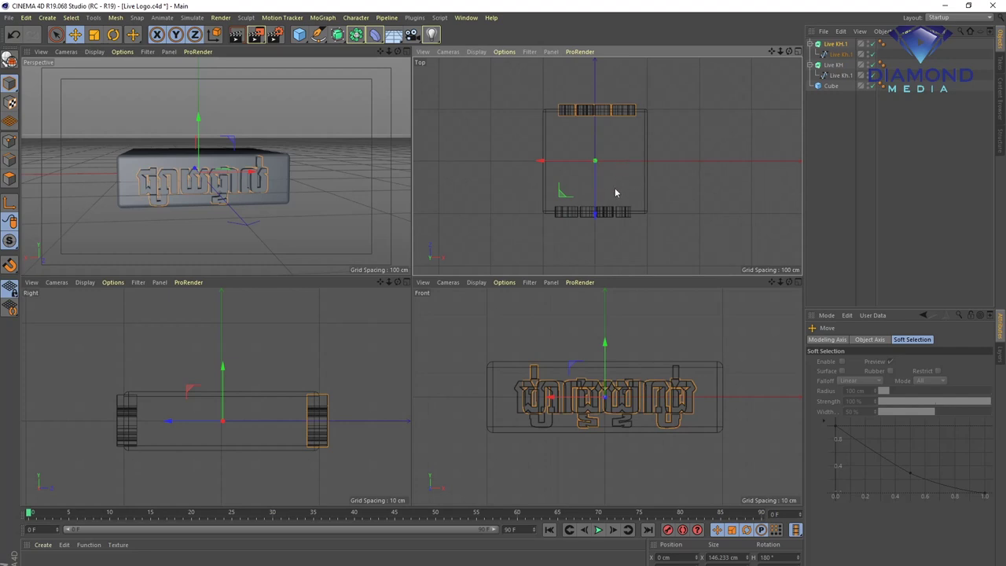
{"action": "left_click_drag", "start_coordinate": [594, 217], "coordinate": [593, 221]}
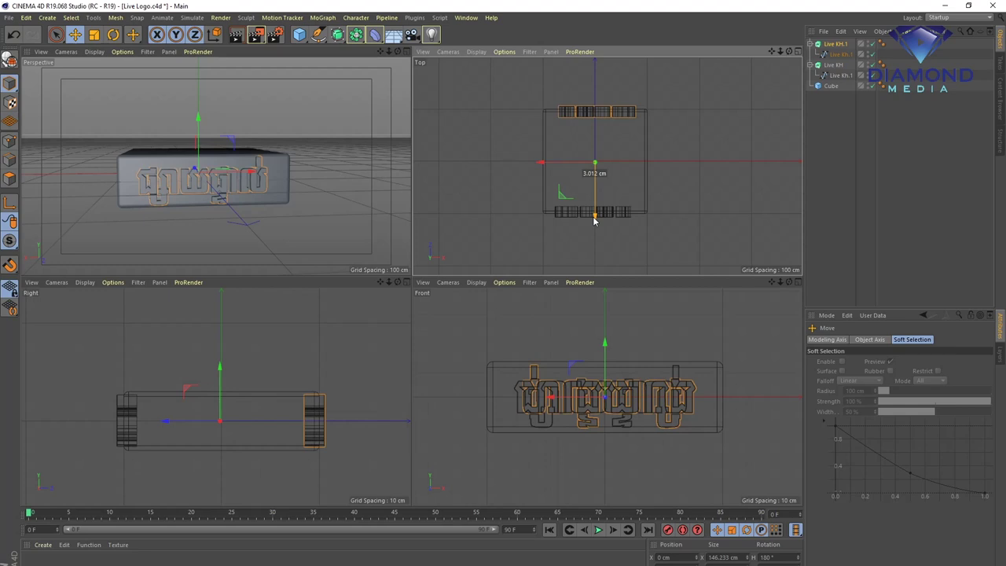
- Shift the front Live KH text 3.012 cm along X and save the scene
{"action": "left_click", "coordinate": [831, 65]}
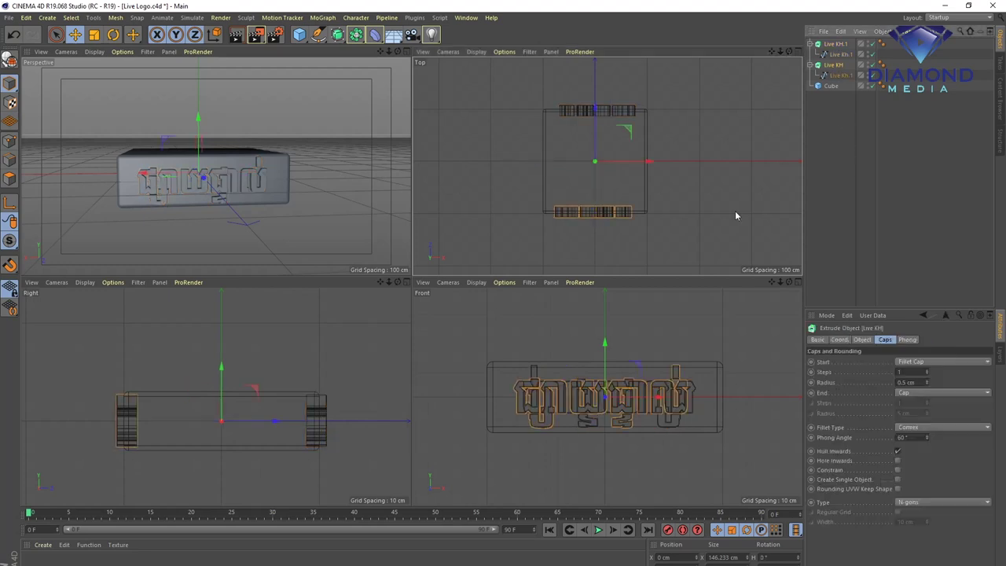
{"action": "left_click_drag", "start_coordinate": [644, 162], "coordinate": [643, 166]}
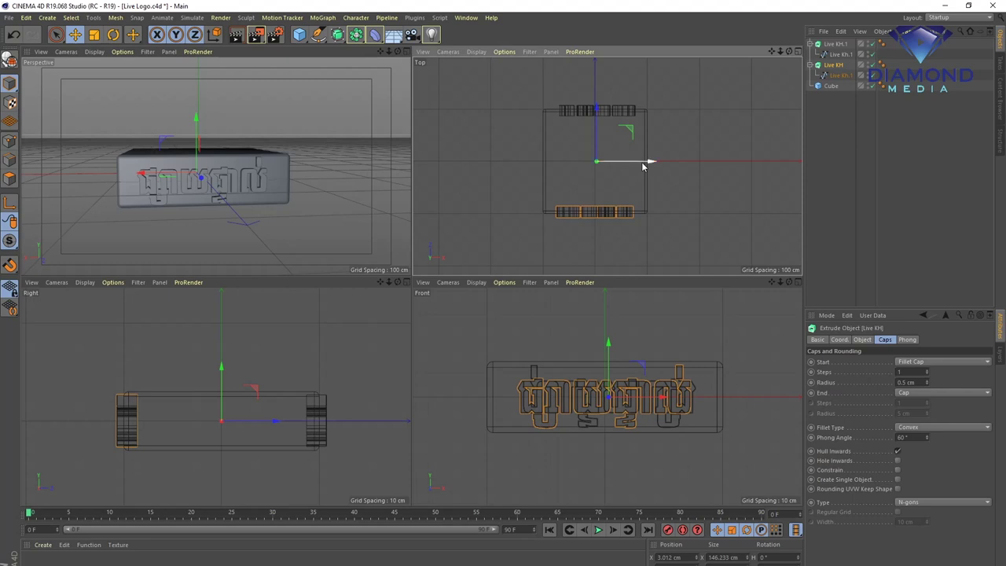
{"action": "key", "text": "ctrl+s"}
- Maximize the Perspective view and orbit to face the cube's side
{"action": "left_click", "coordinate": [405, 52]}
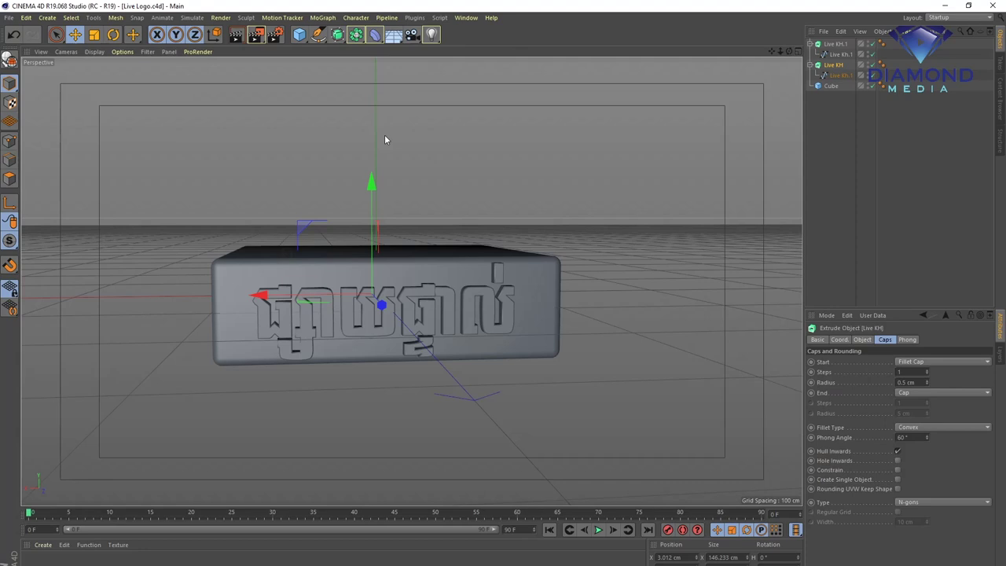
{"action": "mouse_move", "coordinate": [321, 358]}
{"action": "left_mouse_down", "text": "alt"}
{"action": "mouse_move", "coordinate": [249, 316]}
{"action": "mouse_move", "coordinate": [270, 328]}
{"action": "mouse_move", "coordinate": [220, 332]}
{"action": "mouse_move", "coordinate": [561, 326]}
{"action": "mouse_move", "coordinate": [262, 338]}
{"action": "mouse_move", "coordinate": [598, 314]}
{"action": "mouse_move", "coordinate": [326, 333]}
{"action": "mouse_move", "coordinate": [358, 322]}
{"action": "mouse_move", "coordinate": [336, 301]}
{"action": "mouse_move", "coordinate": [413, 343]}
{"action": "mouse_move", "coordinate": [494, 350]}
{"action": "mouse_move", "coordinate": [459, 339]}
{"action": "mouse_move", "coordinate": [471, 353]}
{"action": "left_mouse_up", "text": "alt"}
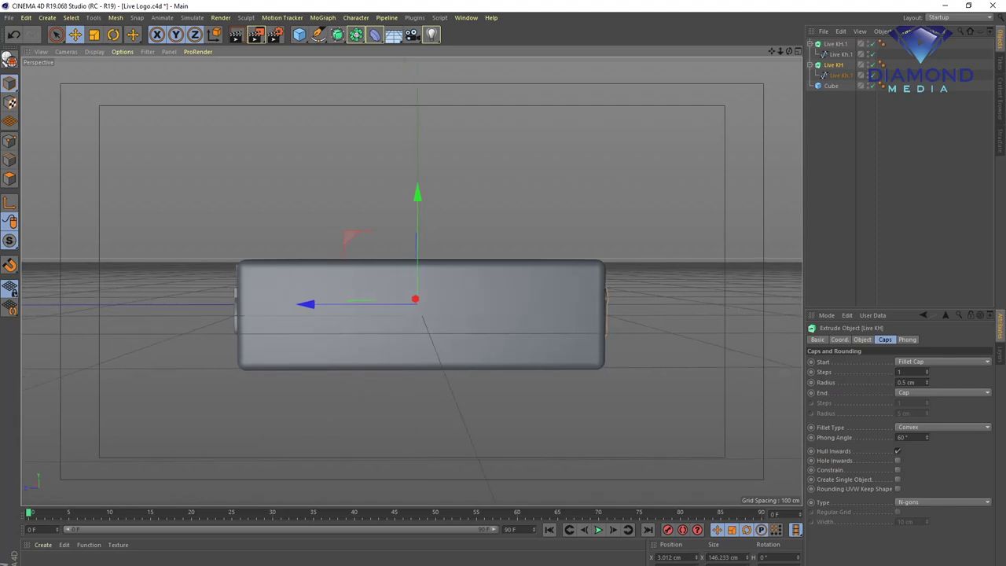
{"action": "left_click", "coordinate": [323, 17]}
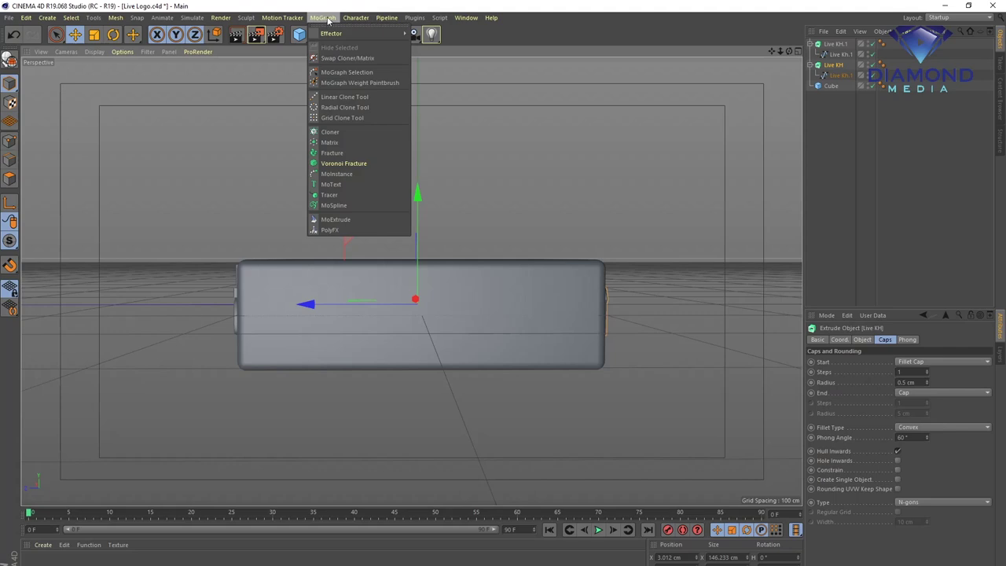
- Add a MoText object beside the cube and orbit closer to view both obliquely
{"action": "left_click", "coordinate": [353, 184]}
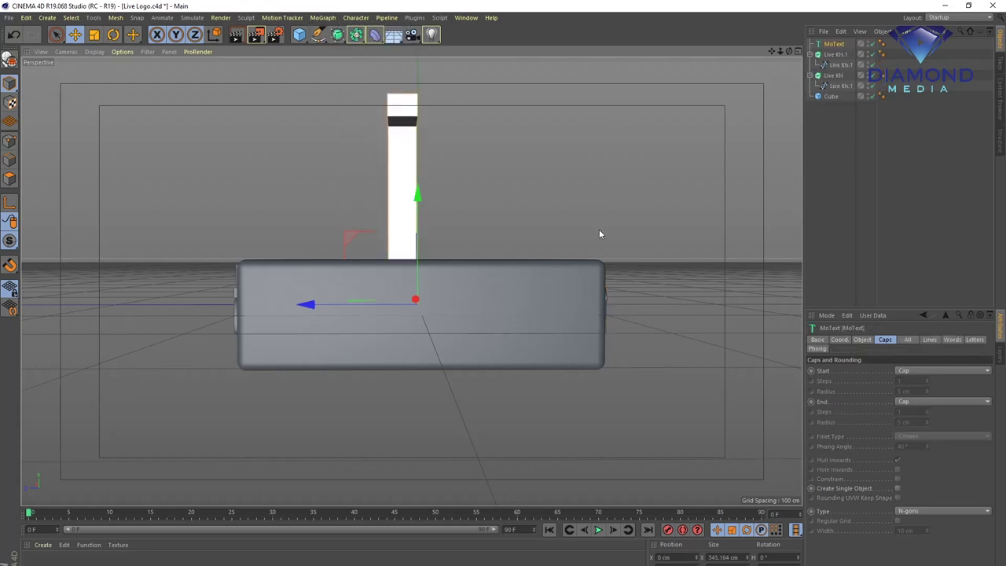
{"action": "scroll", "coordinate": [330, 262], "scroll_direction": "down", "scroll_amount": 2}
{"action": "mouse_move", "coordinate": [329, 262]}
{"action": "left_mouse_down", "text": "alt"}
{"action": "mouse_move", "coordinate": [437, 283]}
{"action": "mouse_move", "coordinate": [270, 284]}
{"action": "left_mouse_up", "text": "alt"}
{"action": "mouse_move", "coordinate": [503, 275]}
{"action": "left_mouse_down", "text": "alt"}
{"action": "mouse_move", "coordinate": [602, 262]}
{"action": "mouse_move", "coordinate": [449, 276]}
{"action": "mouse_move", "coordinate": [529, 267]}
{"action": "mouse_move", "coordinate": [561, 304]}
{"action": "mouse_move", "coordinate": [537, 308]}
{"action": "mouse_move", "coordinate": [525, 294]}
{"action": "mouse_move", "coordinate": [453, 301]}
{"action": "left_mouse_up", "text": "alt"}
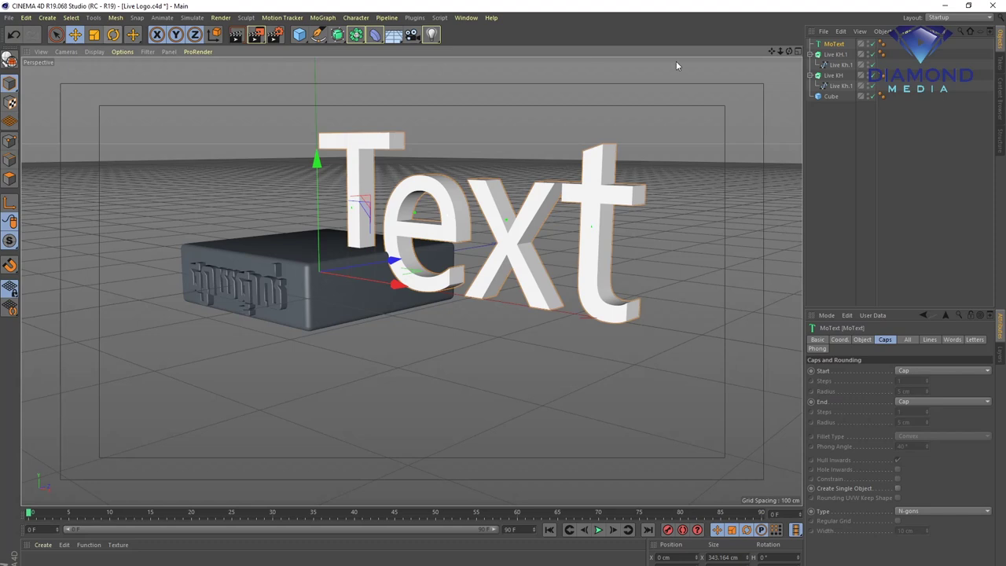
- Replace the MoText's placeholder word 'Text' with LIVE in its Object properties
{"action": "left_click", "coordinate": [835, 46]}
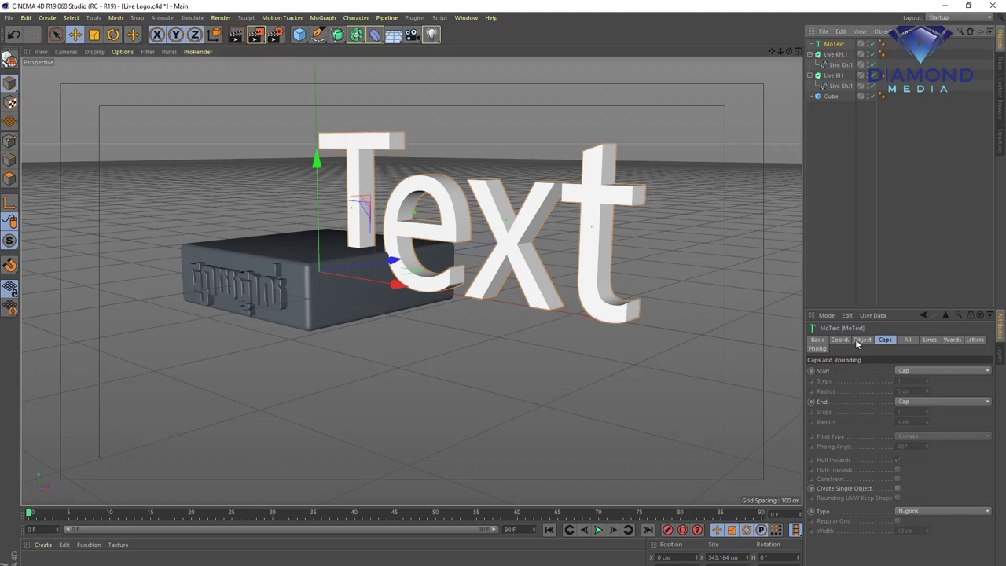
{"action": "left_click", "coordinate": [858, 173]}
{"action": "left_click", "coordinate": [835, 45]}
{"action": "left_click", "coordinate": [839, 339]}
{"action": "left_click", "coordinate": [863, 339]}
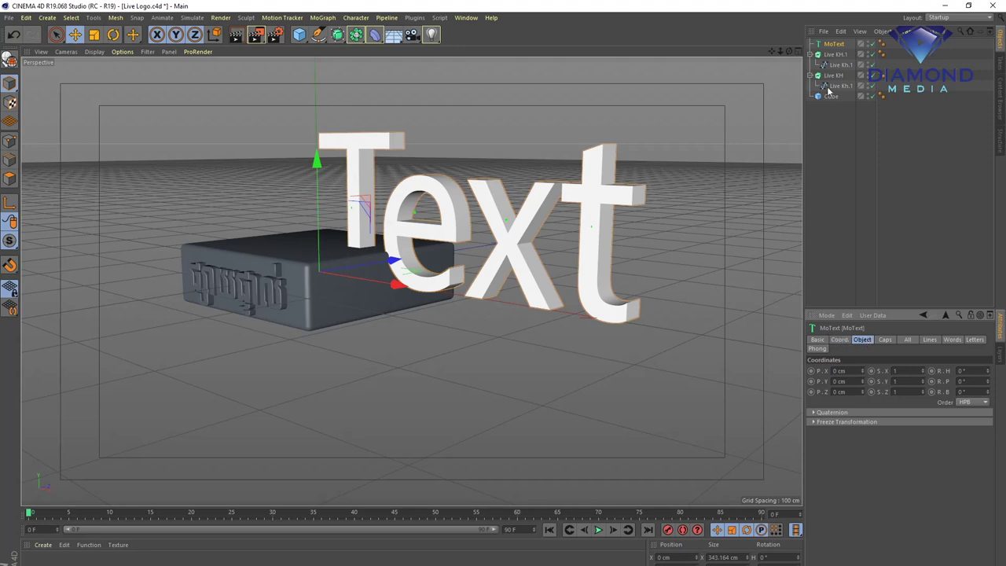
{"action": "left_click_drag", "start_coordinate": [881, 402], "coordinate": [757, 390]}
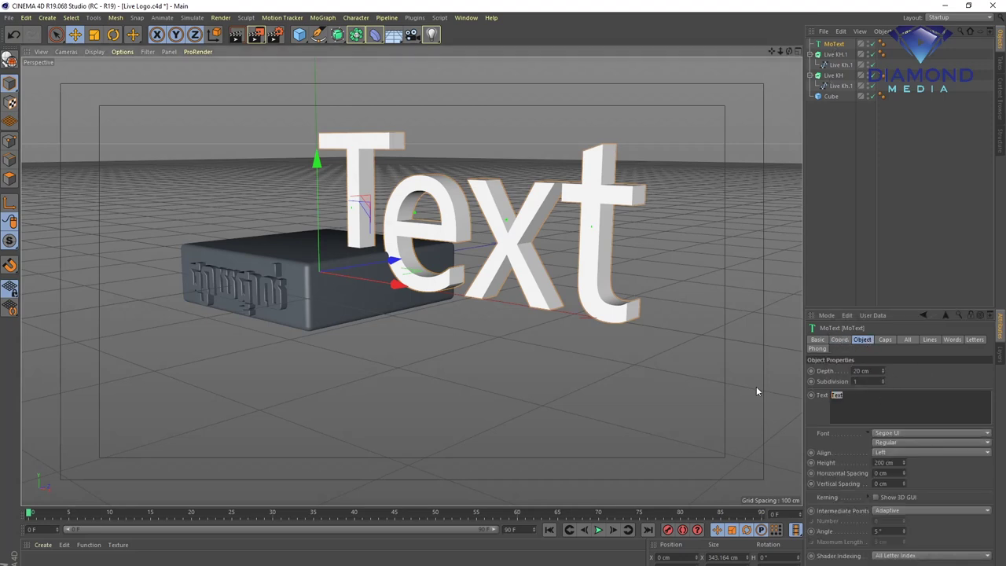
{"action": "key", "text": "l"}
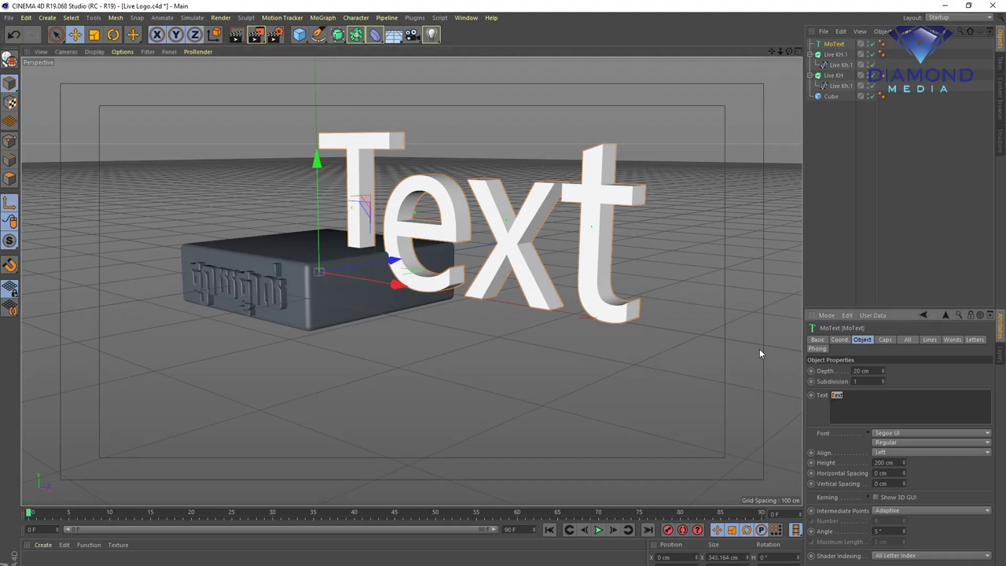
{"action": "type", "text": "UIVE"}
{"action": "left_click", "coordinate": [879, 227]}
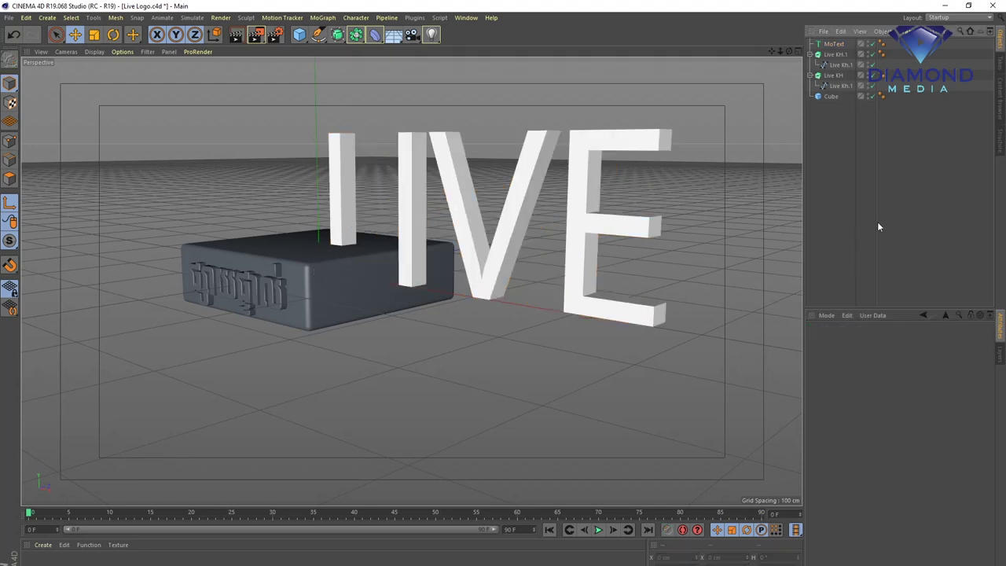
{"action": "left_click", "coordinate": [835, 44]}
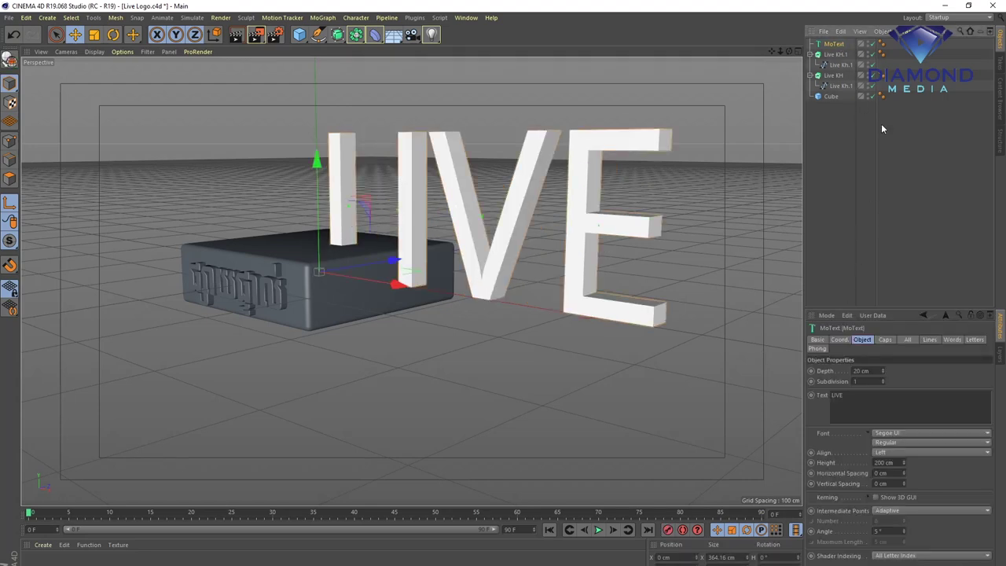
- Switch the LIVE text's font to Qanelas Soft DEMO ExtraBold
{"action": "left_click", "coordinate": [989, 437]}
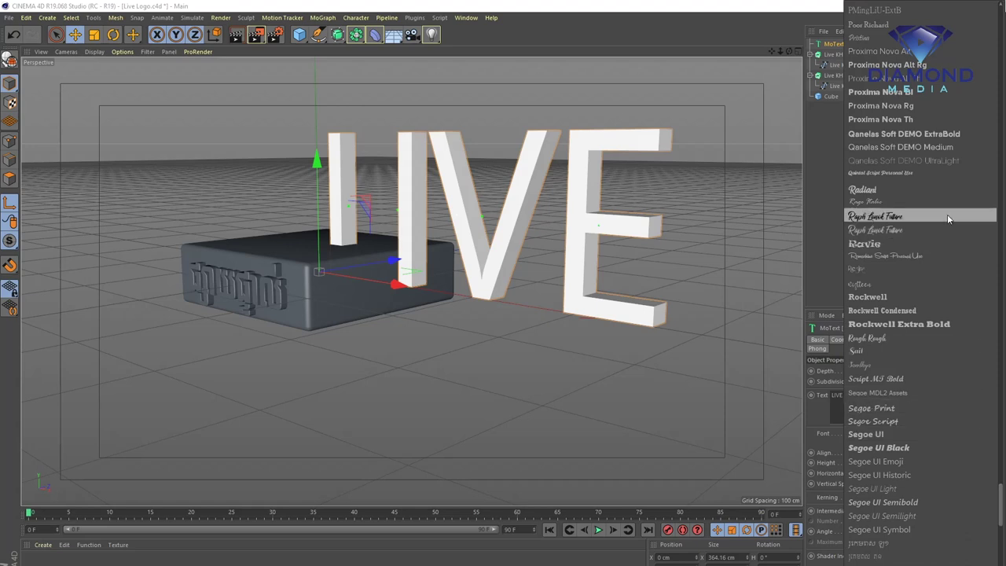
{"action": "left_click", "coordinate": [891, 134]}
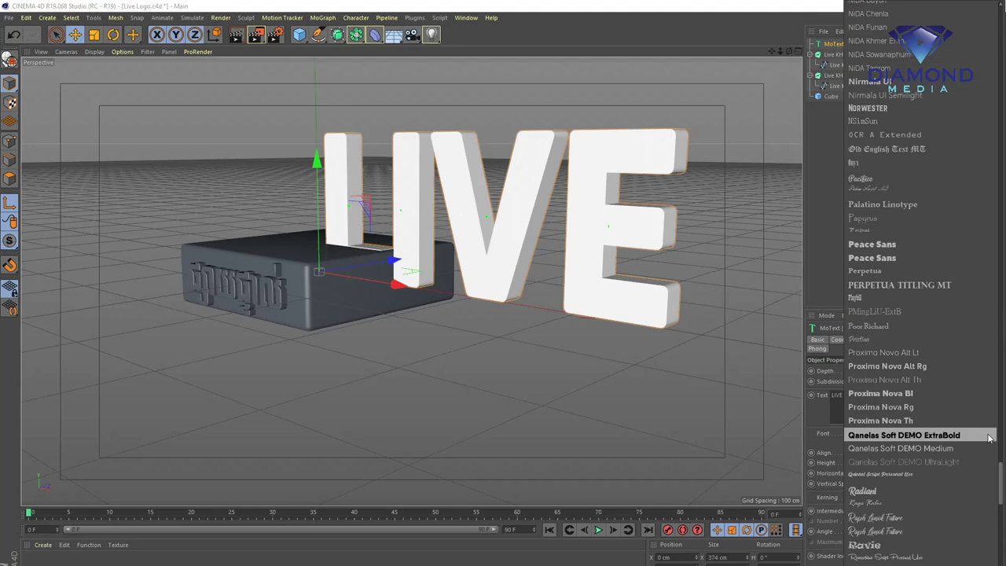
{"action": "left_click", "coordinate": [987, 433]}
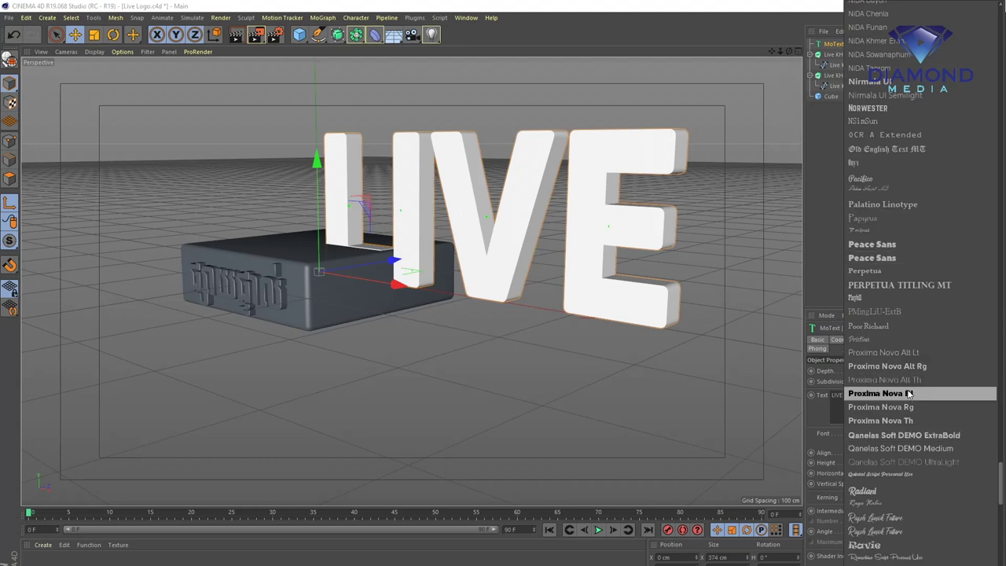
{"action": "scroll", "coordinate": [912, 448], "scroll_direction": "down", "scroll_amount": 5}
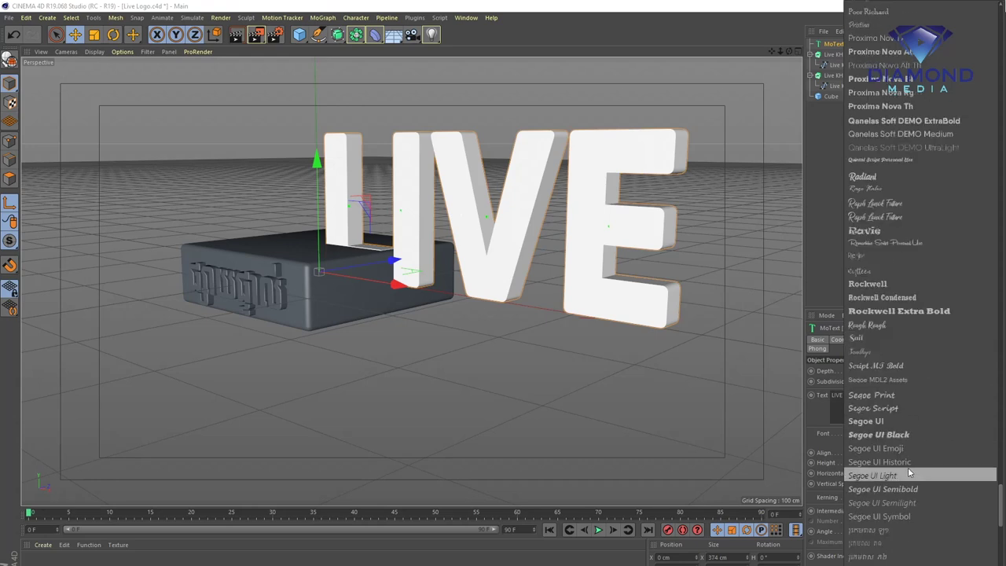
{"action": "left_click", "coordinate": [718, 414]}
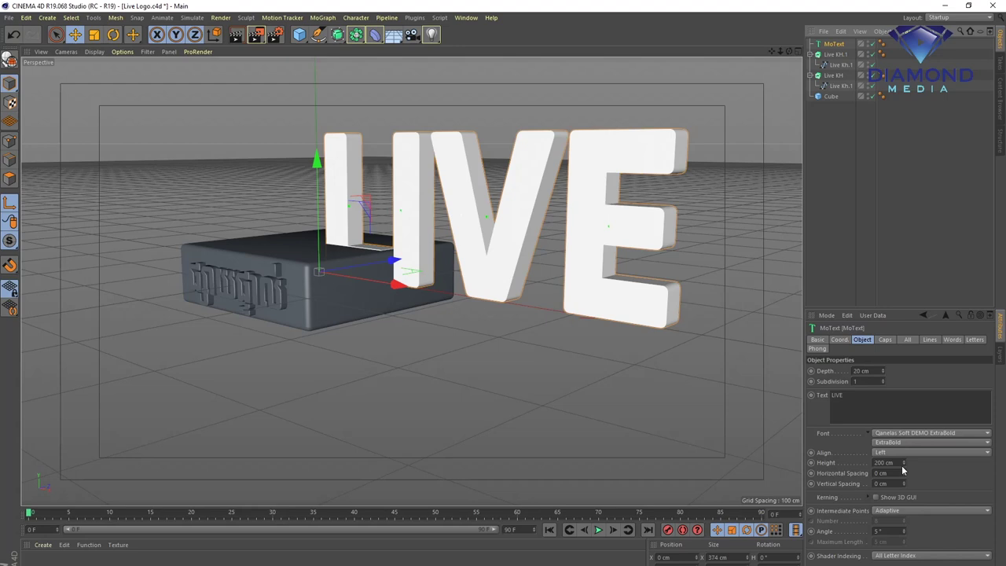
- Reduce the text height to 50 cm, move it right beside the cube, and rotate about 104°
{"action": "left_click_drag", "start_coordinate": [903, 463], "coordinate": [903, 504]}
{"action": "left_click_drag", "start_coordinate": [903, 463], "coordinate": [903, 495]}
{"action": "mouse_move", "coordinate": [397, 283]}
{"action": "left_mouse_down"}
{"action": "mouse_move", "coordinate": [517, 318]}
{"action": "mouse_move", "coordinate": [503, 315]}
{"action": "left_mouse_up"}
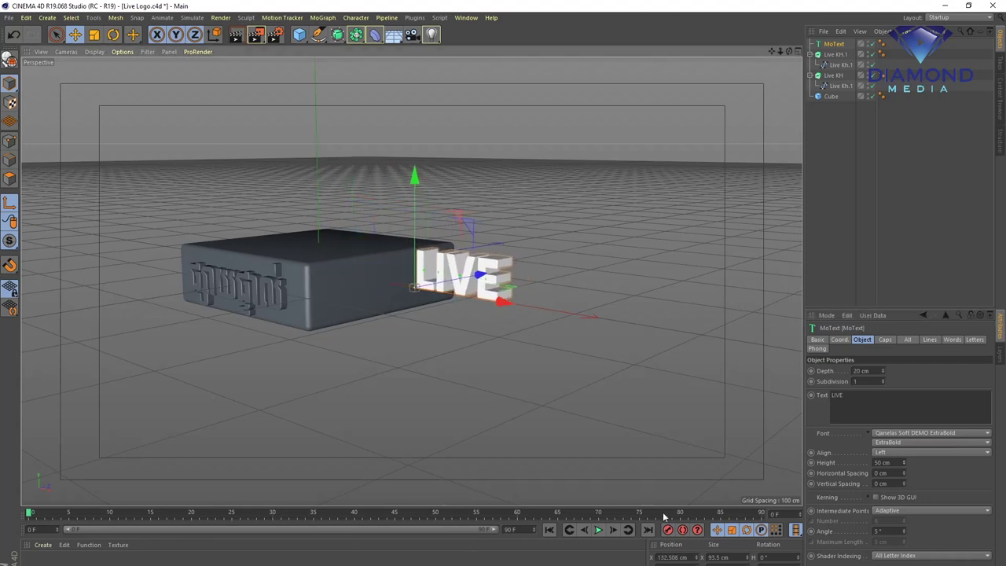
{"action": "left_click", "coordinate": [113, 34]}
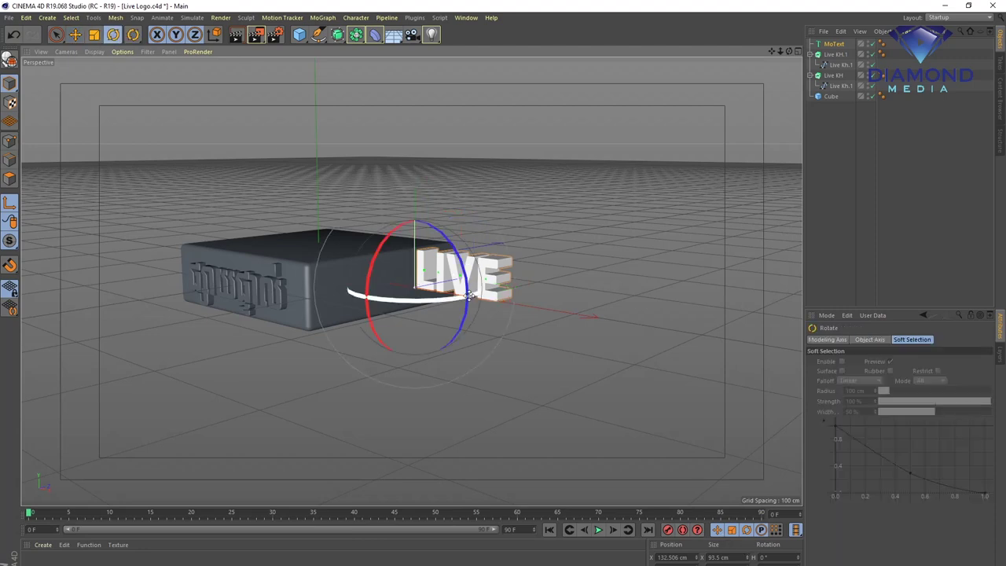
{"action": "mouse_move", "coordinate": [468, 295]}
{"action": "left_mouse_down"}
{"action": "mouse_move", "coordinate": [544, 283]}
{"action": "mouse_move", "coordinate": [527, 294]}
{"action": "left_mouse_up"}
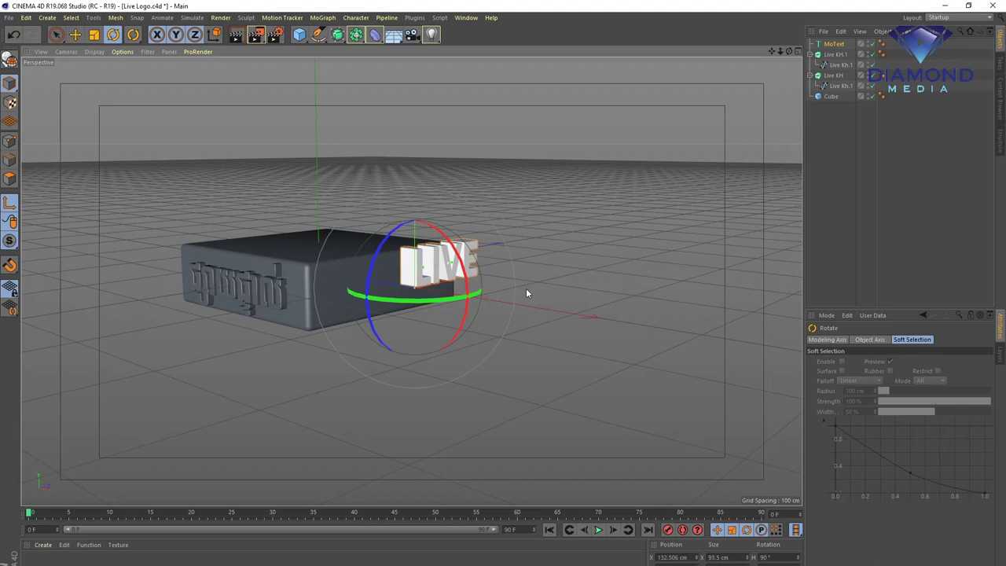
- Switch to four viewports and slide LIVE down and left onto the cube's side face
{"action": "left_click", "coordinate": [799, 51]}
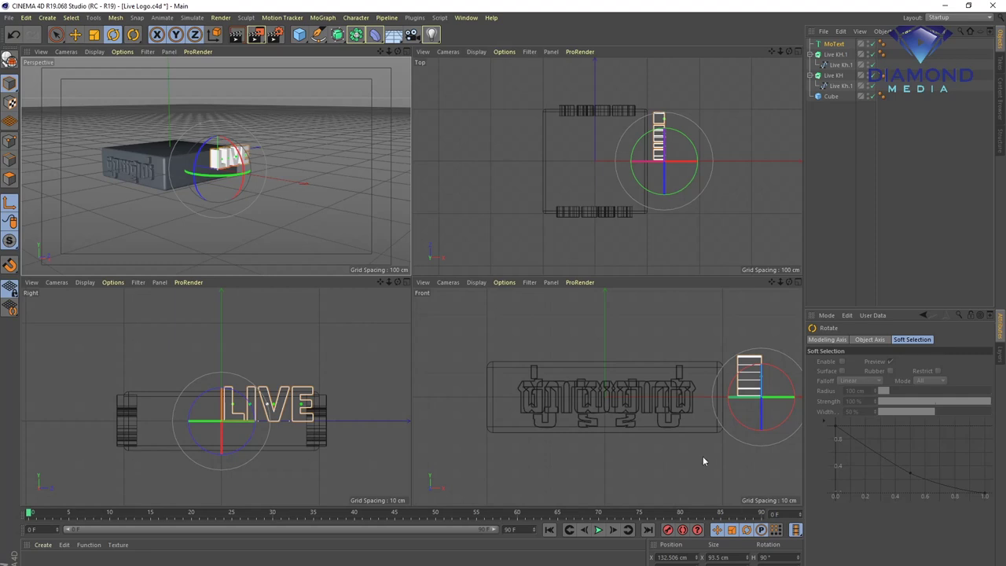
{"action": "key", "text": "e"}
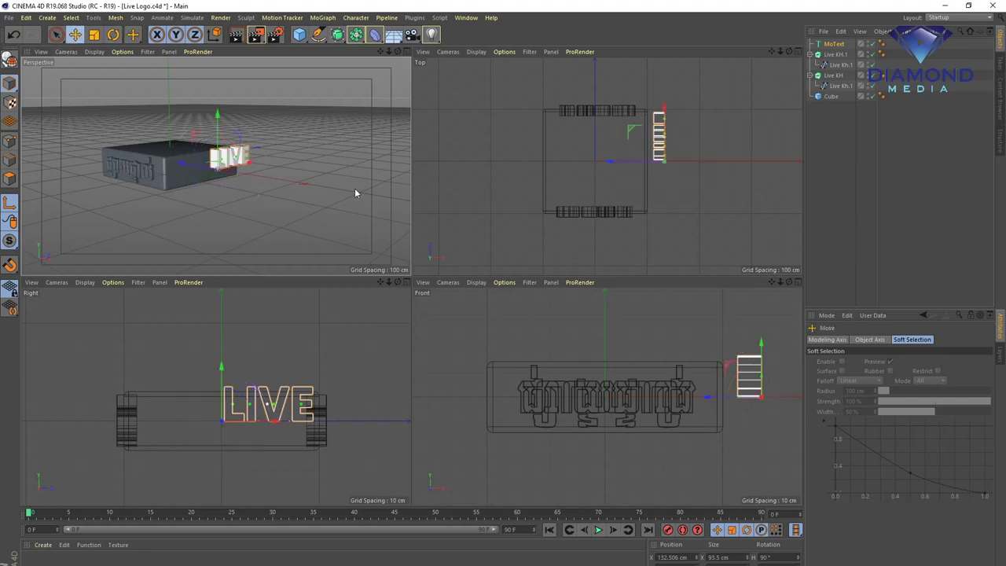
{"action": "left_click_drag", "start_coordinate": [322, 173], "coordinate": [258, 191], "text": "alt"}
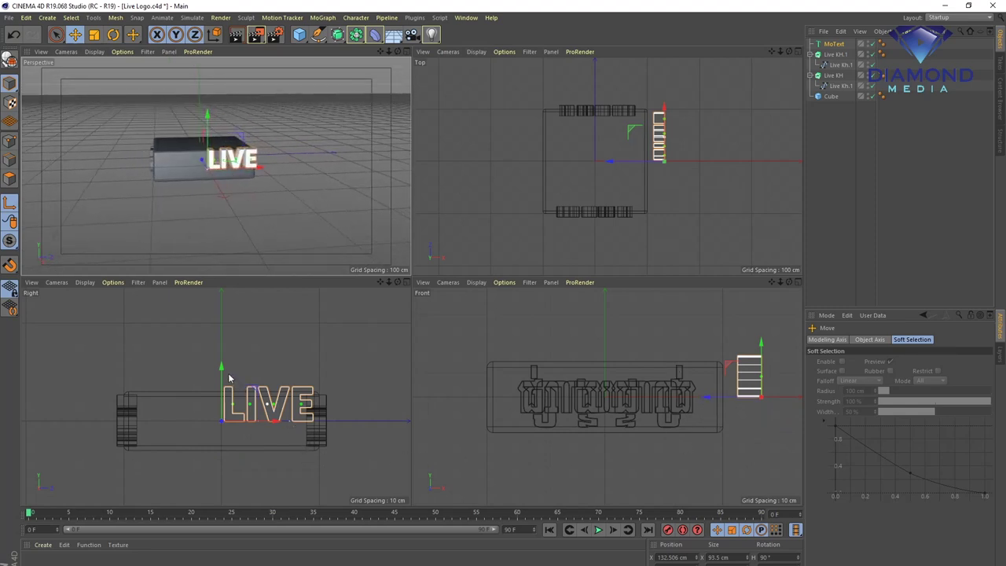
{"action": "left_click_drag", "start_coordinate": [221, 366], "coordinate": [221, 382]}
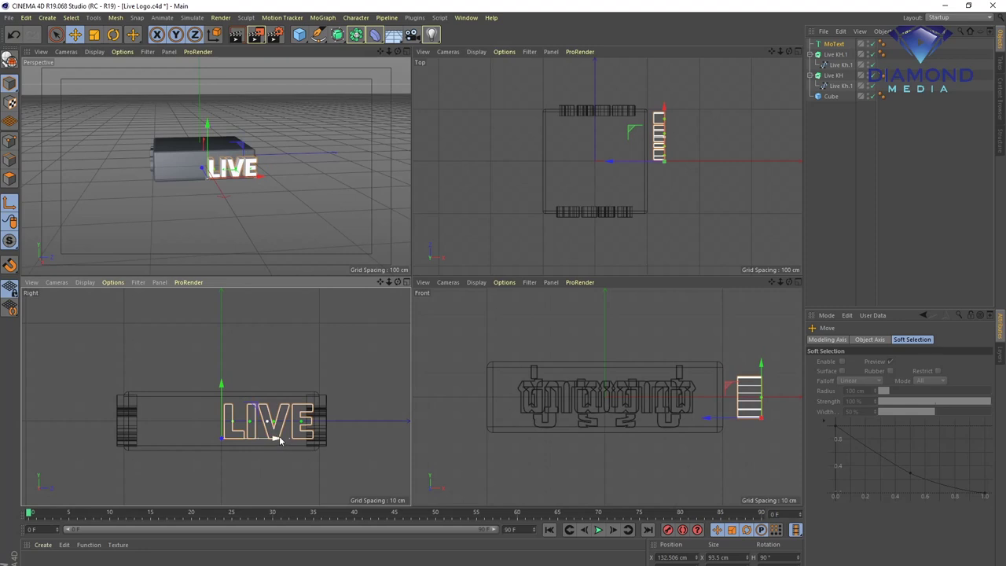
{"action": "left_click_drag", "start_coordinate": [269, 439], "coordinate": [223, 439]}
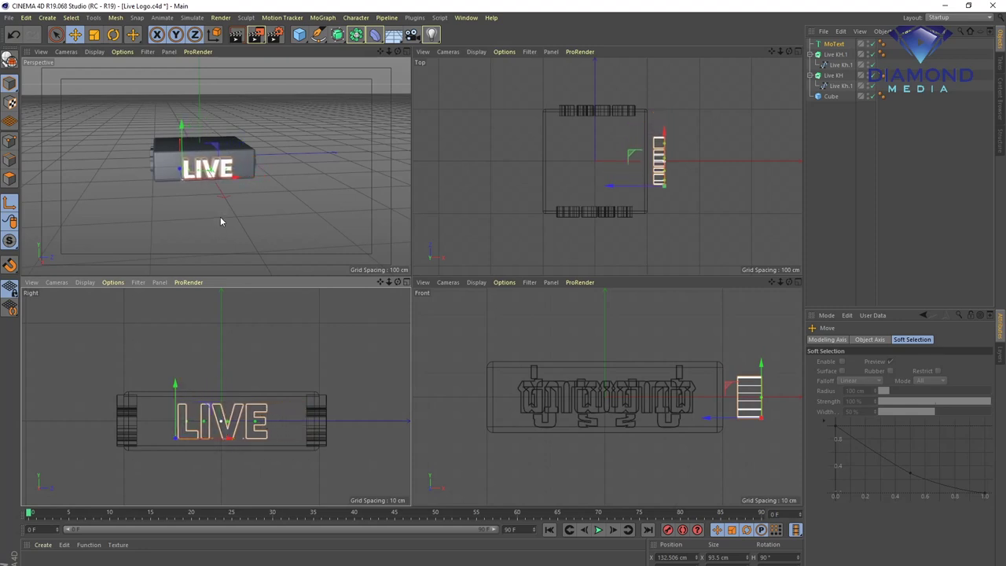
{"action": "left_click_drag", "start_coordinate": [220, 216], "coordinate": [217, 195], "text": "alt"}
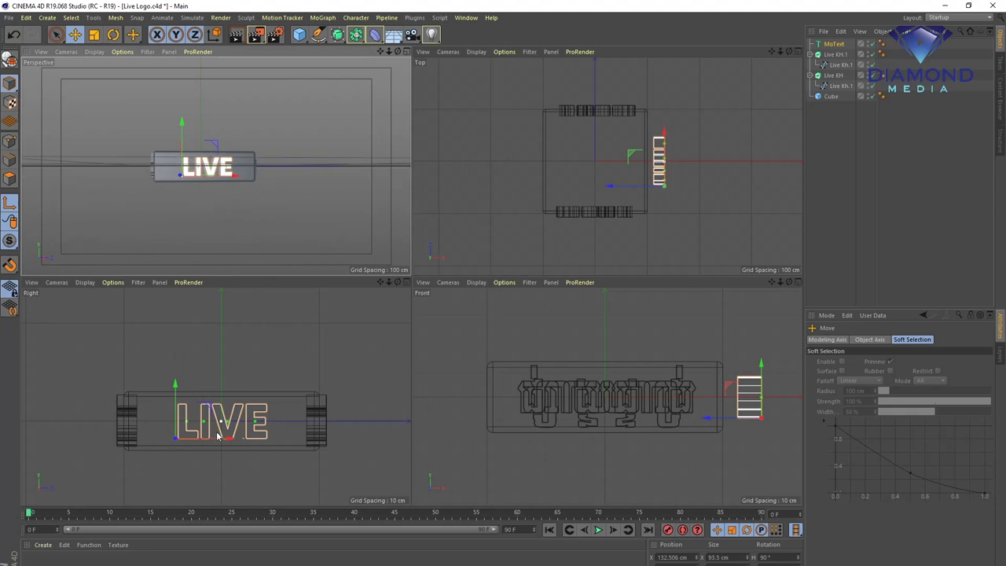
{"action": "scroll", "coordinate": [174, 406], "scroll_direction": "up", "scroll_amount": 3}
- Scale the LIVE text narrower and nudge it into place on the side face
{"action": "left_click", "coordinate": [152, 386]}
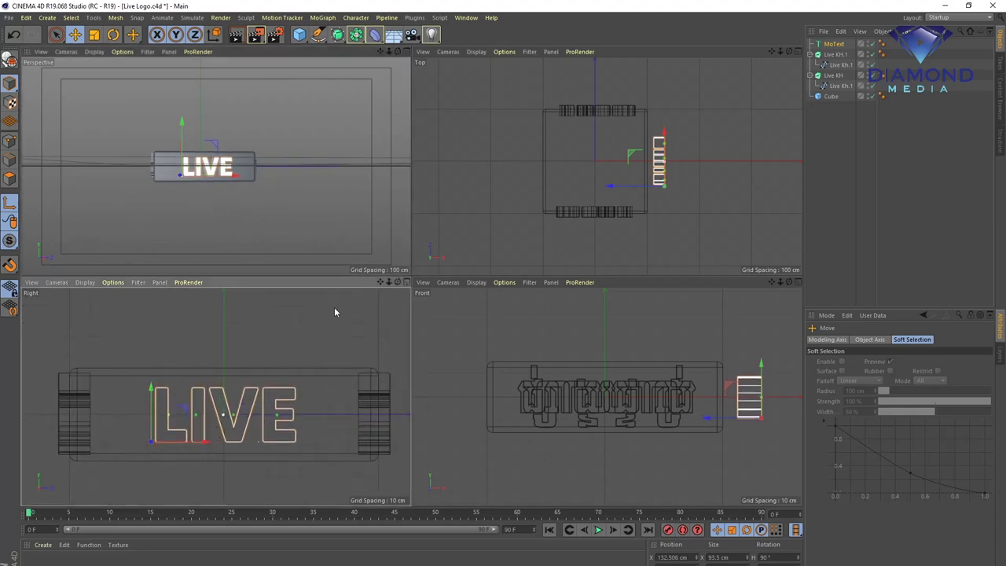
{"action": "left_click", "coordinate": [93, 34]}
{"action": "left_click_drag", "start_coordinate": [321, 359], "coordinate": [295, 385]}
{"action": "left_click", "coordinate": [74, 34]}
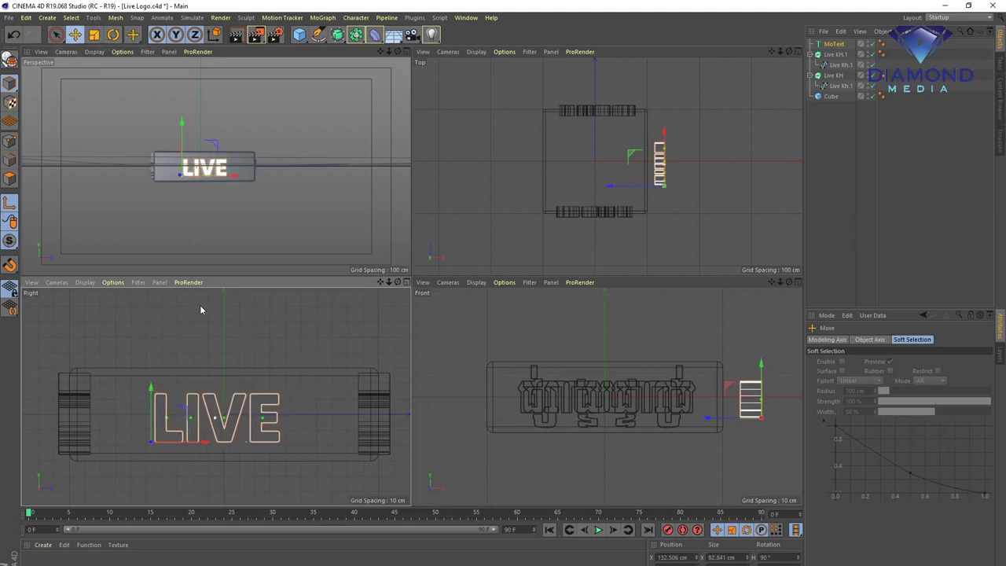
{"action": "left_click_drag", "start_coordinate": [206, 442], "coordinate": [226, 444]}
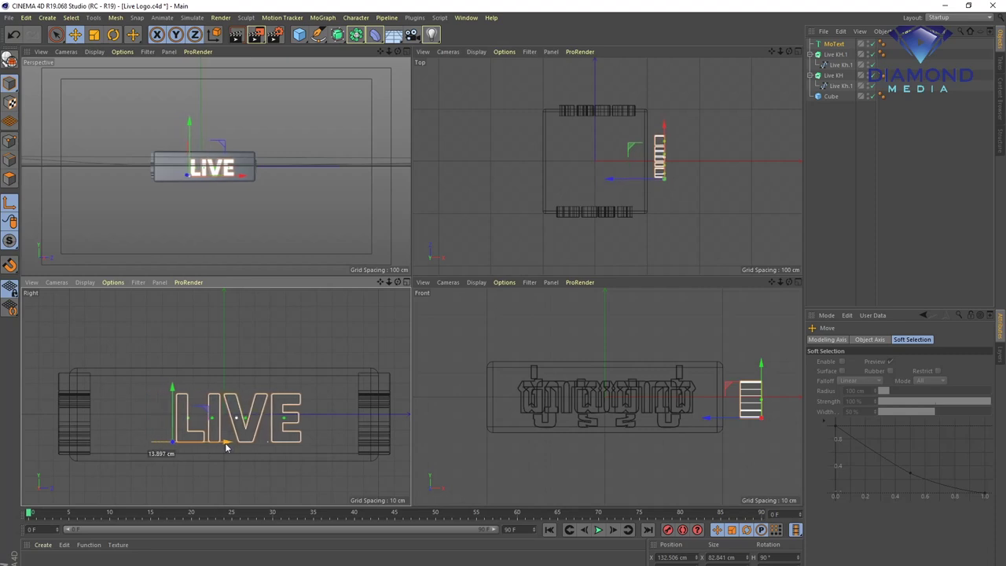
{"action": "left_click_drag", "start_coordinate": [177, 392], "coordinate": [178, 387]}
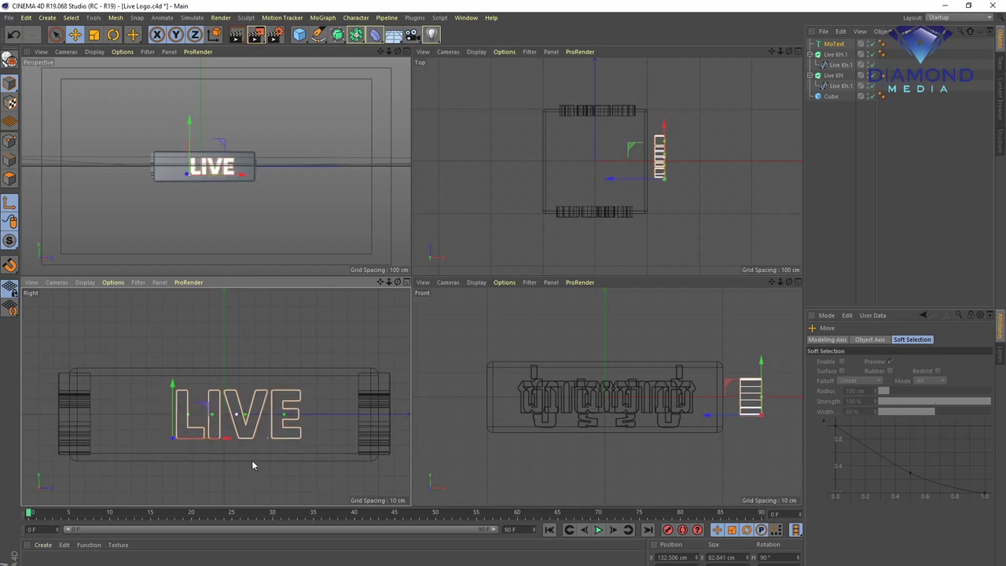
{"action": "left_click_drag", "start_coordinate": [225, 438], "coordinate": [220, 441]}
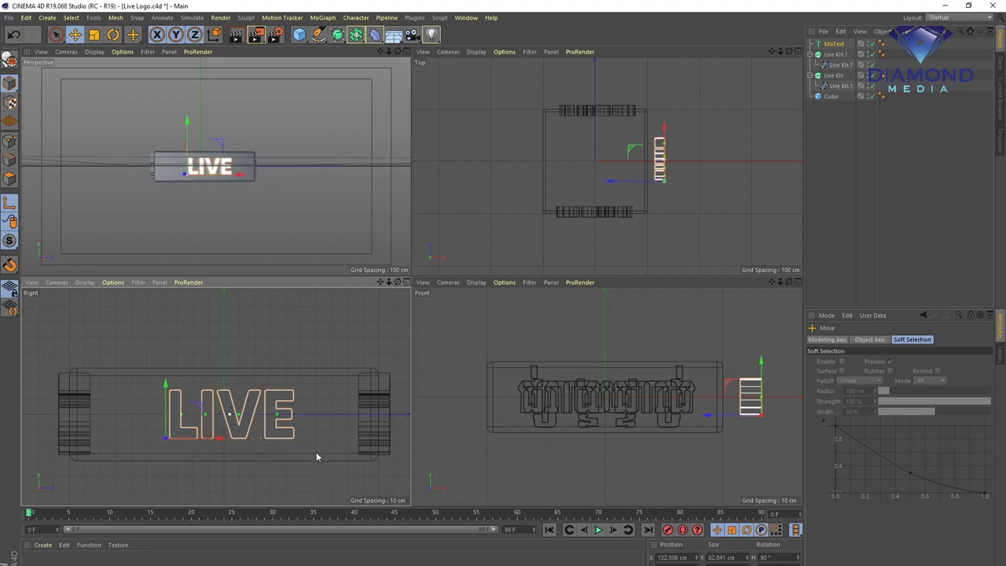
{"action": "left_click_drag", "start_coordinate": [166, 384], "coordinate": [166, 388]}
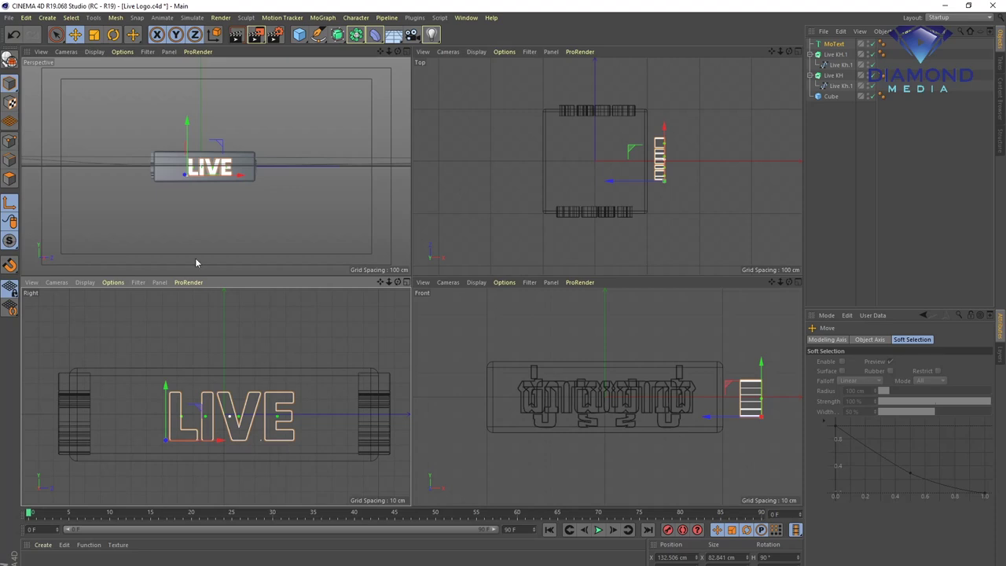
- Shrink LIVE further to about 74.2 cm and shift it sideways
{"action": "left_click", "coordinate": [94, 36]}
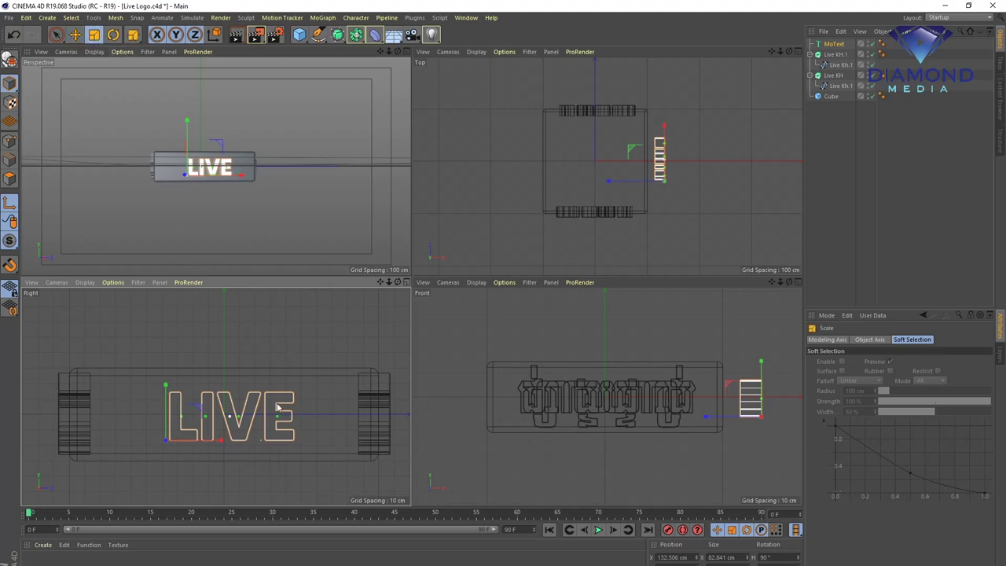
{"action": "left_click_drag", "start_coordinate": [299, 364], "coordinate": [263, 385]}
{"action": "key", "text": "e"}
{"action": "left_click_drag", "start_coordinate": [221, 439], "coordinate": [225, 446]}
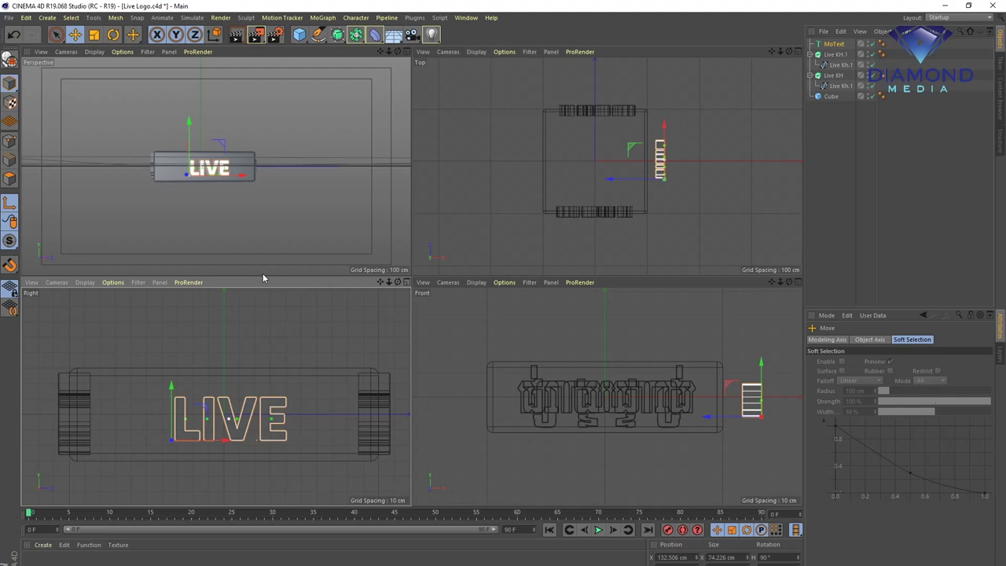
- Raise the MoText's horizontal spacing to 29 cm
{"action": "left_click", "coordinate": [835, 44]}
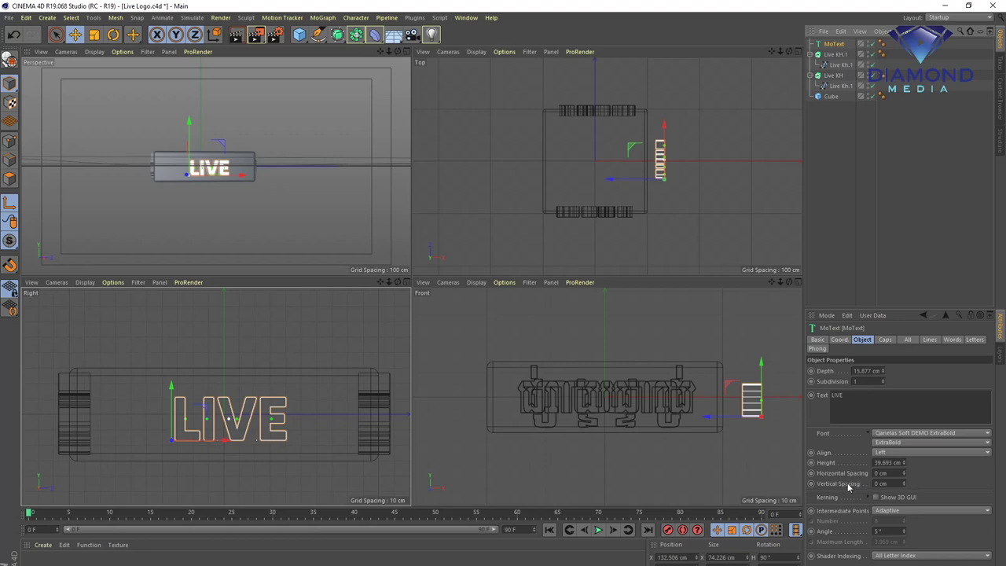
{"action": "left_click_drag", "start_coordinate": [904, 473], "coordinate": [904, 448]}
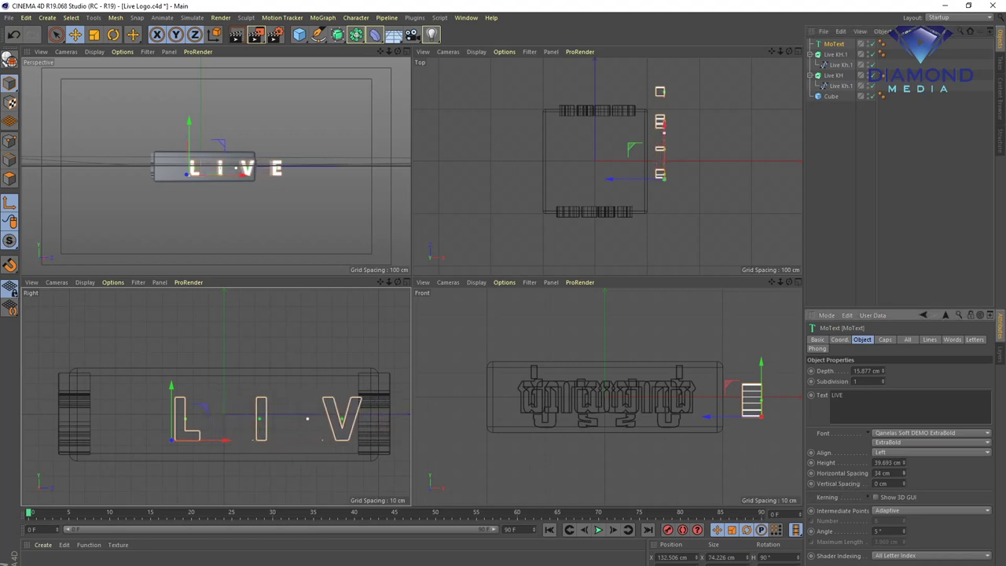
{"action": "left_click_drag", "start_coordinate": [904, 472], "coordinate": [823, 484]}
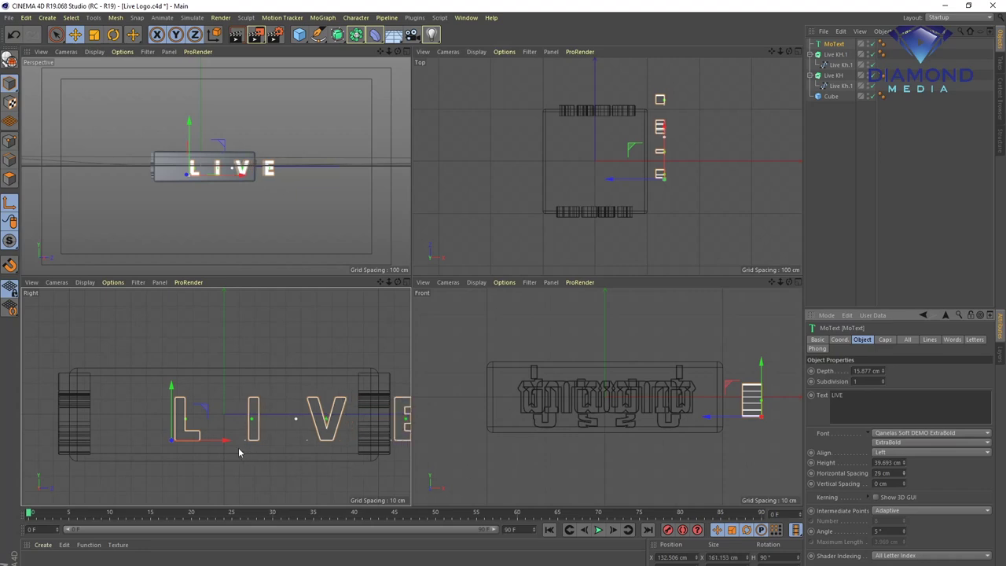
- Slide LIVE left and slightly up across the face, then save the file
{"action": "left_click_drag", "start_coordinate": [228, 442], "coordinate": [154, 444]}
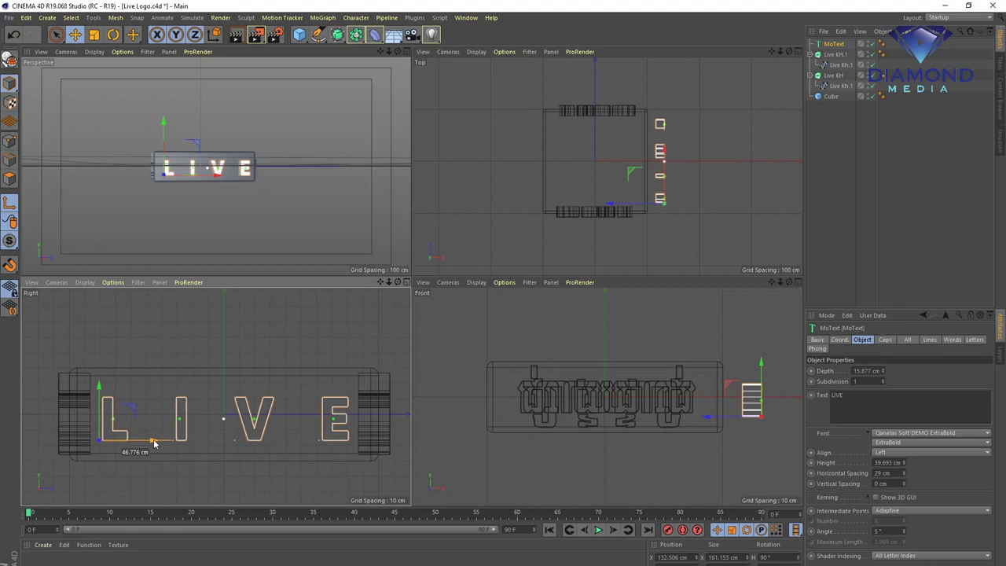
{"action": "left_click_drag", "start_coordinate": [101, 387], "coordinate": [101, 383]}
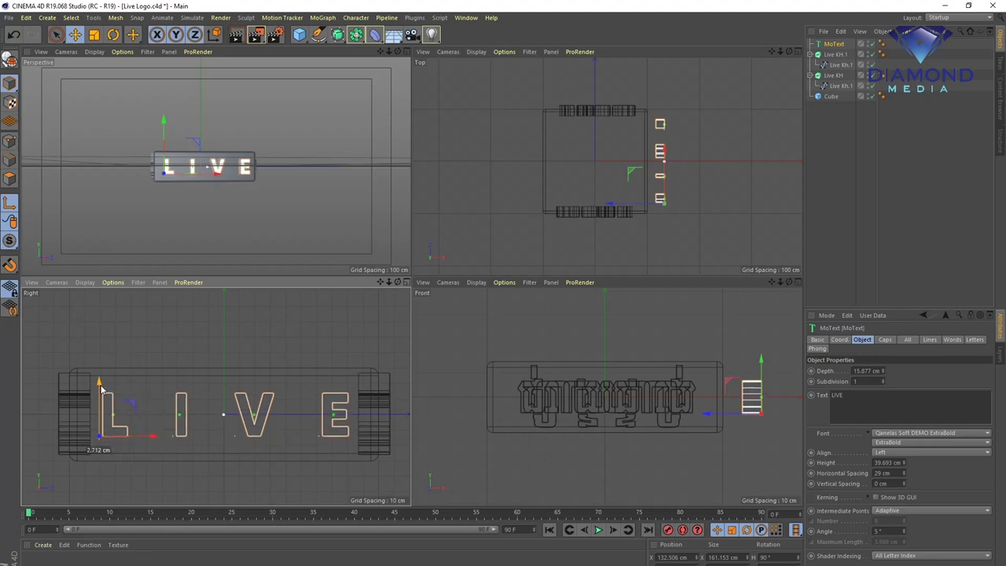
{"action": "key", "text": "ctrl+s"}
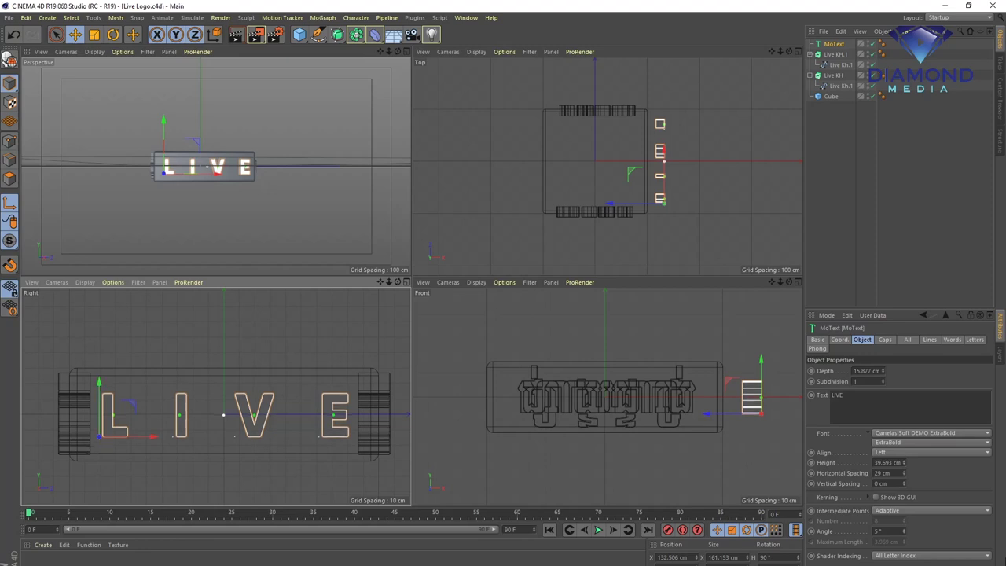
{"action": "left_click_drag", "start_coordinate": [100, 384], "coordinate": [100, 378]}
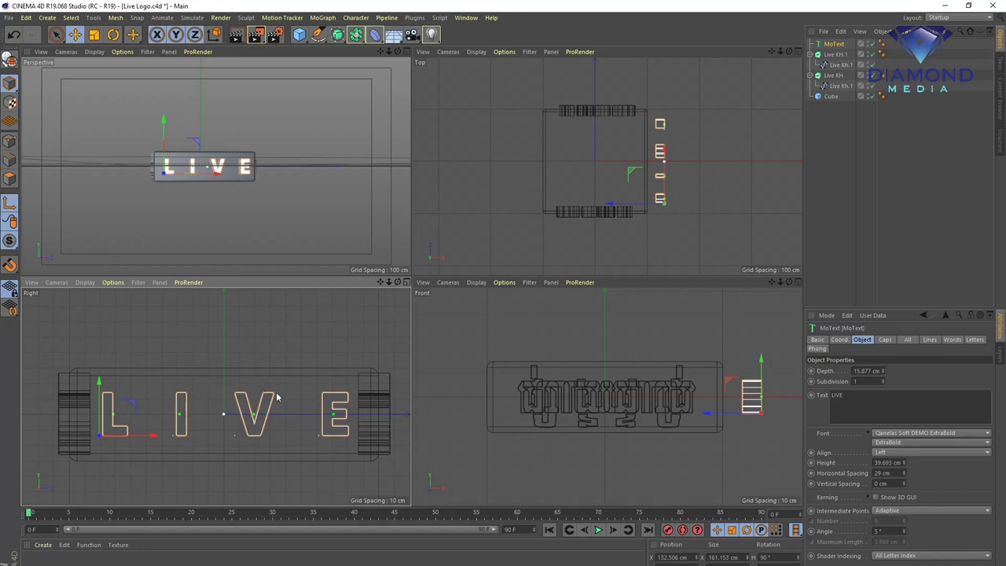
{"action": "left_click", "coordinate": [407, 284]}
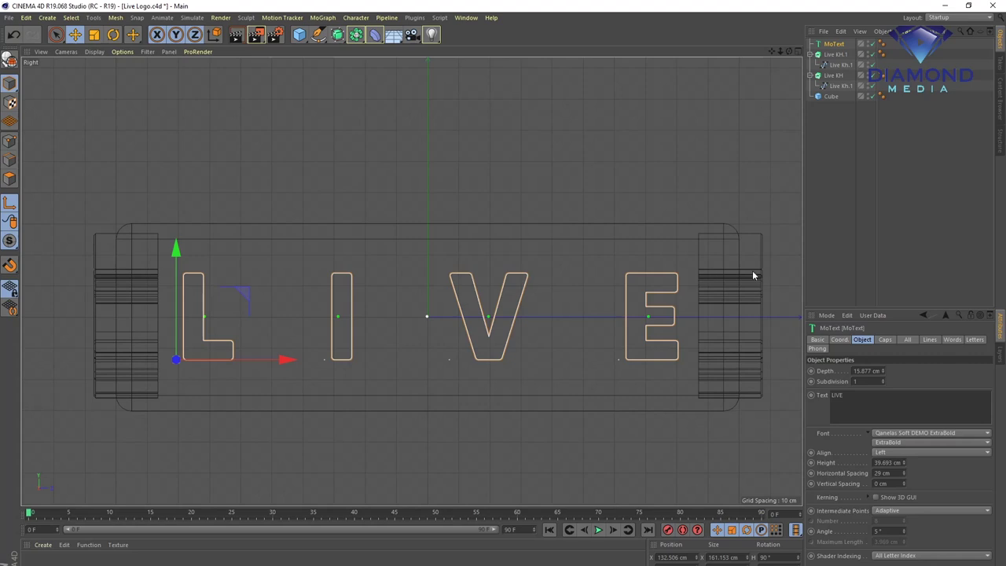
- Check the cube's size, then nudge the LIVE text slightly right and orbit to review it
{"action": "left_click", "coordinate": [832, 96]}
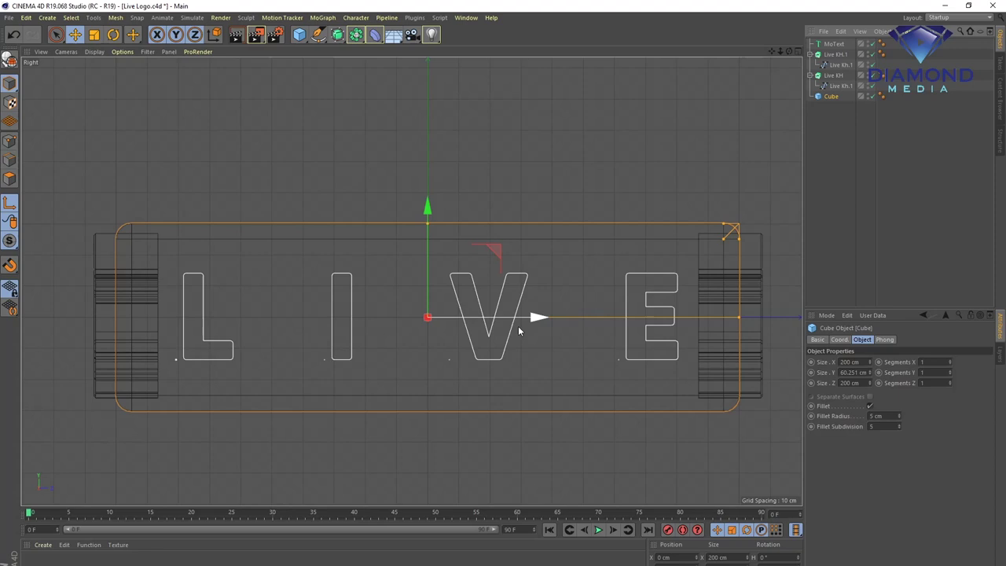
{"action": "left_click", "coordinate": [834, 44]}
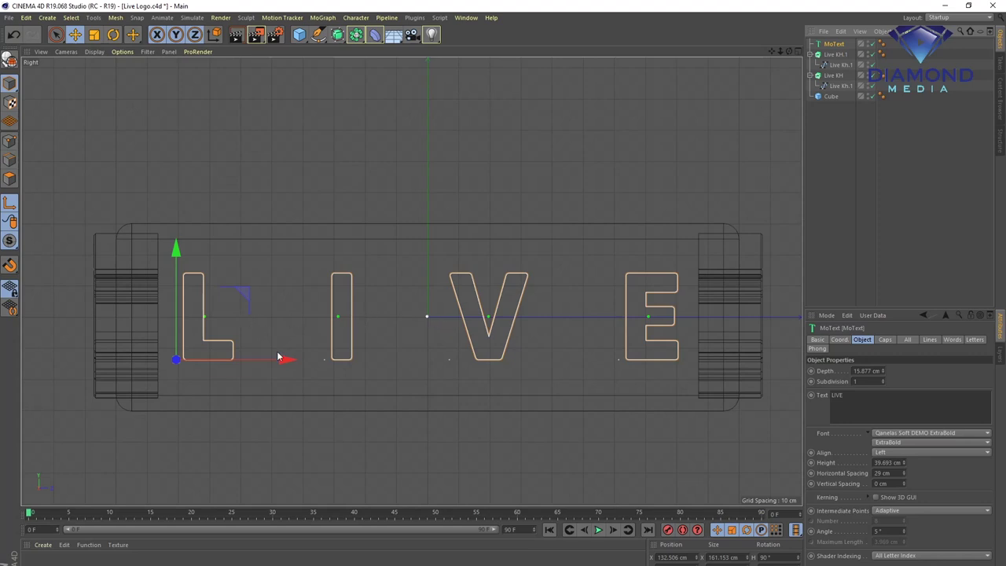
{"action": "left_click_drag", "start_coordinate": [282, 359], "coordinate": [283, 359]}
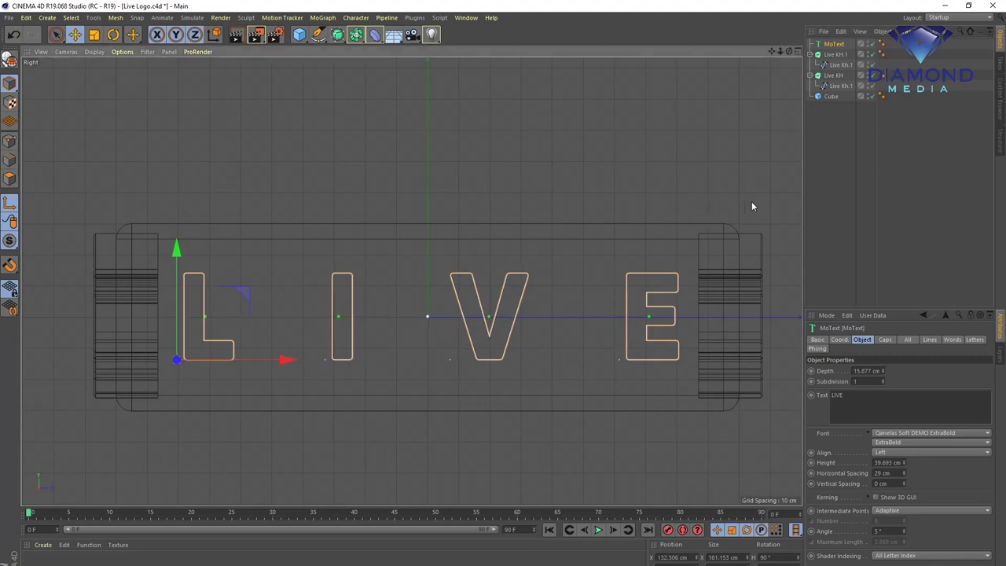
{"action": "left_click", "coordinate": [795, 52]}
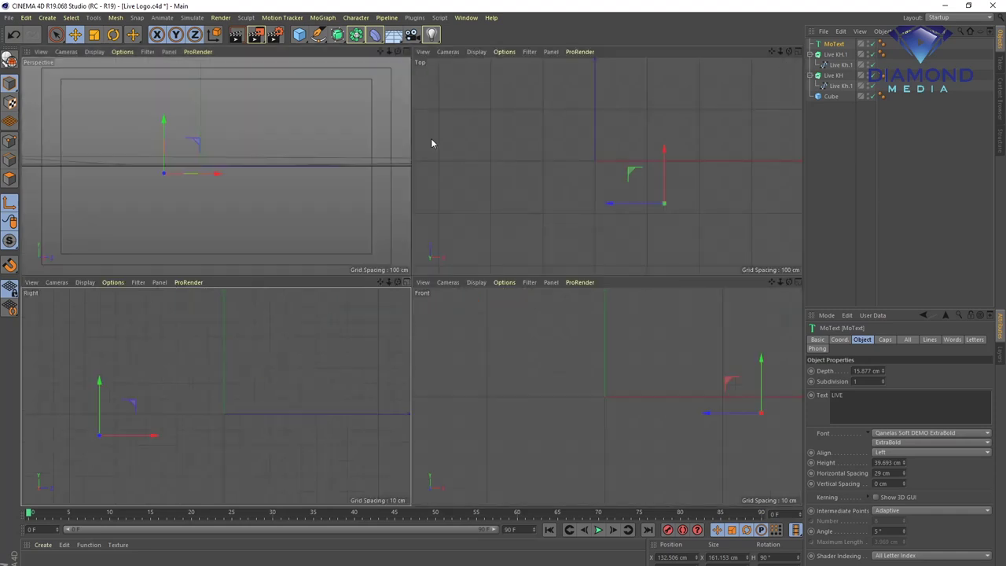
{"action": "mouse_move", "coordinate": [194, 186]}
{"action": "left_mouse_down", "text": "alt"}
{"action": "mouse_move", "coordinate": [184, 183]}
{"action": "mouse_move", "coordinate": [330, 186]}
{"action": "mouse_move", "coordinate": [125, 185]}
{"action": "mouse_move", "coordinate": [163, 183]}
{"action": "mouse_move", "coordinate": [145, 184]}
{"action": "left_mouse_up", "text": "alt"}
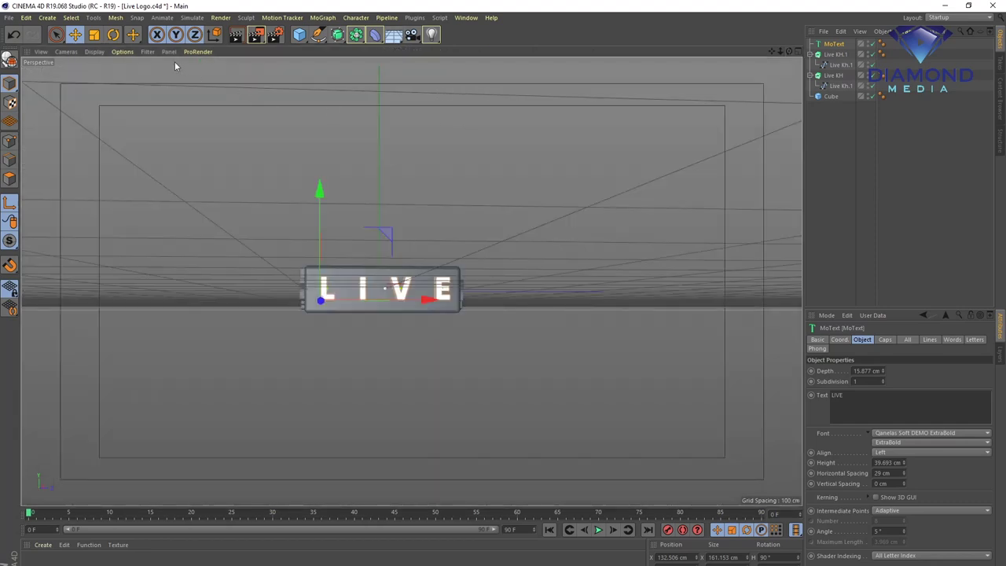
- Scale the LIVE text down further in the Right view
{"action": "left_click", "coordinate": [95, 34]}
{"action": "left_click_drag", "start_coordinate": [629, 231], "coordinate": [586, 258]}
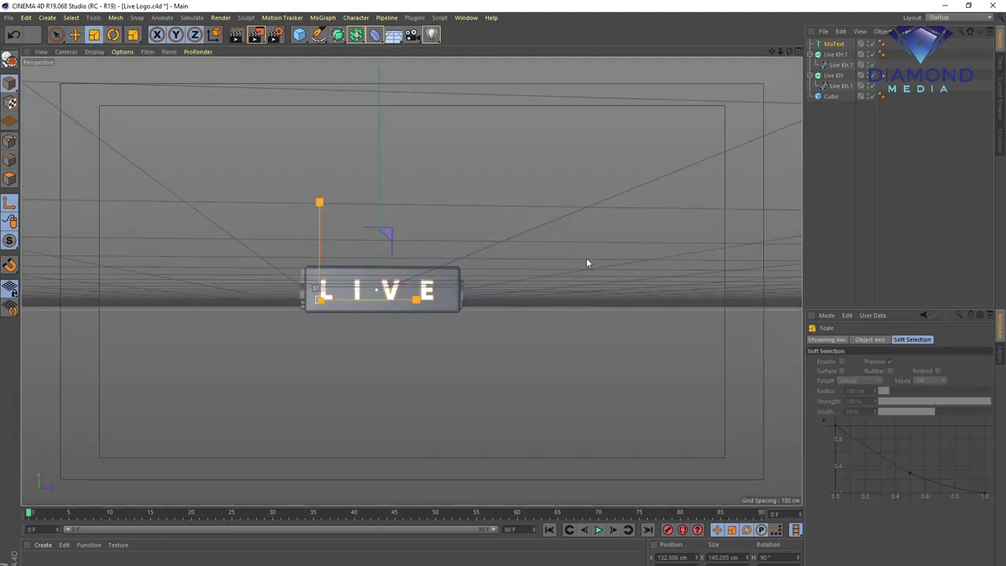
{"action": "middle_click", "coordinate": [586, 258]}
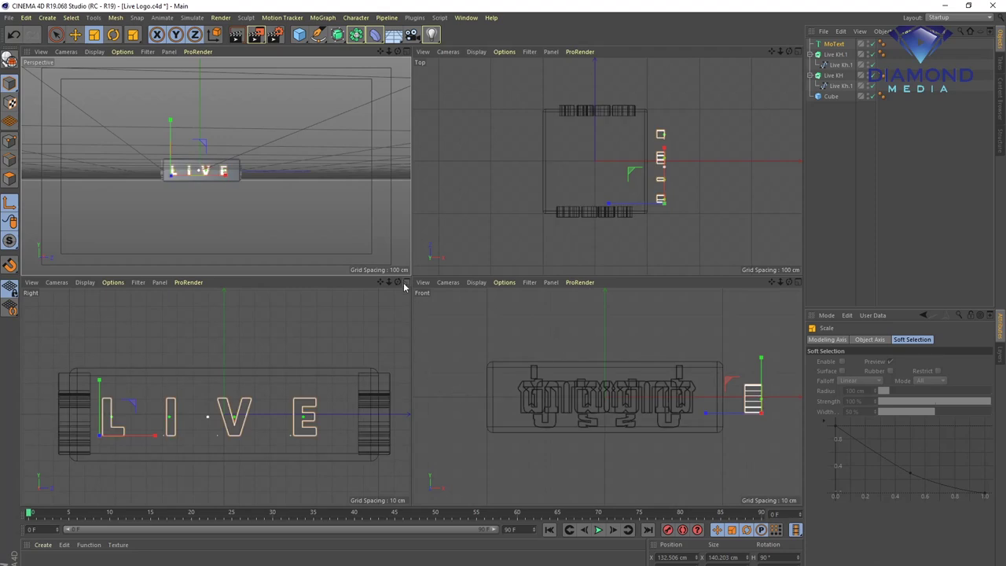
{"action": "middle_click", "coordinate": [406, 285]}
{"action": "left_click_drag", "start_coordinate": [647, 405], "coordinate": [632, 415]}
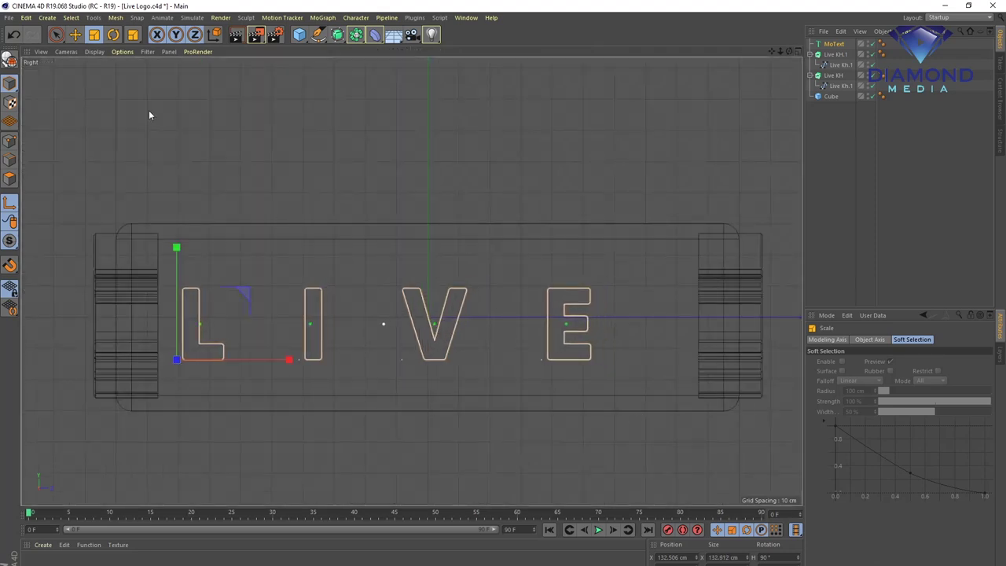
- Centre LIVE on the side at X 105.398 cm and push it flush against the face
{"action": "left_click", "coordinate": [74, 34]}
{"action": "left_click_drag", "start_coordinate": [289, 359], "coordinate": [329, 360]}
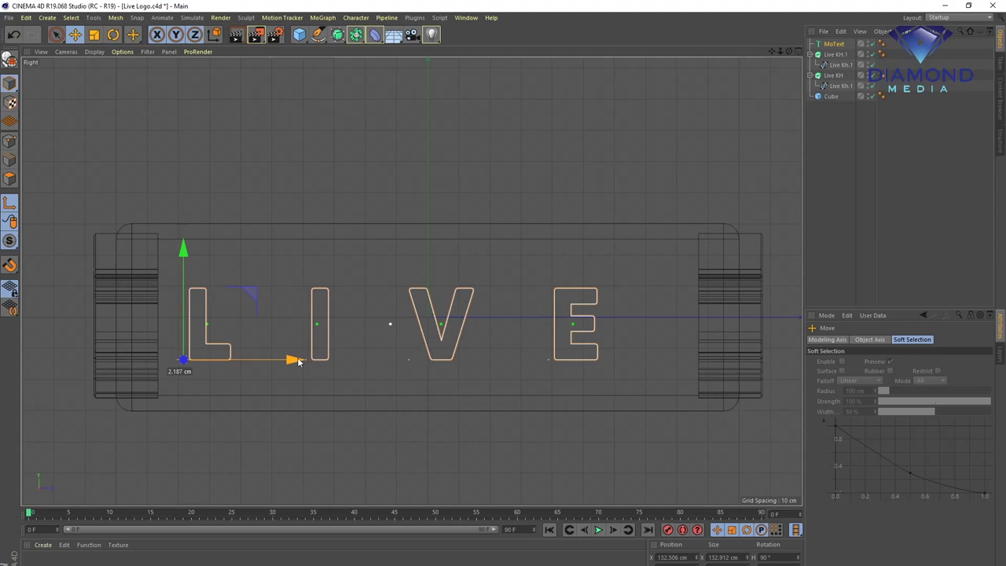
{"action": "left_click_drag", "start_coordinate": [216, 250], "coordinate": [216, 245]}
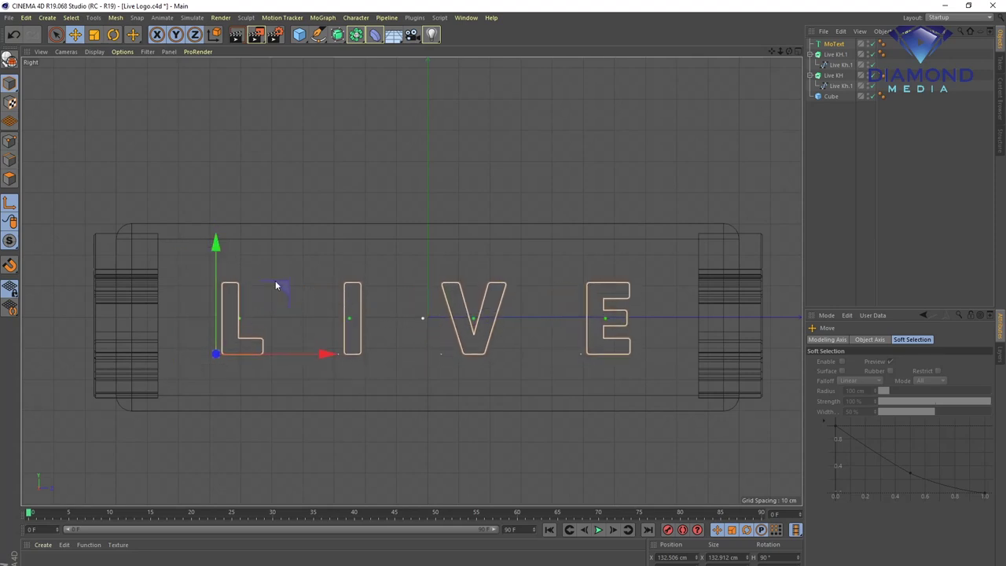
{"action": "left_click_drag", "start_coordinate": [323, 354], "coordinate": [330, 358]}
{"action": "left_click_drag", "start_coordinate": [226, 248], "coordinate": [228, 246]}
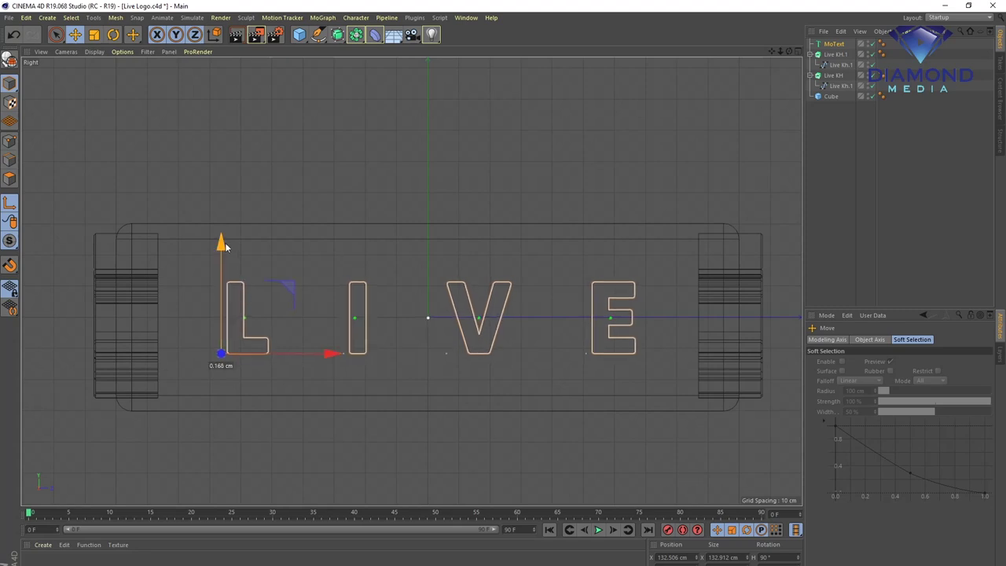
{"action": "middle_click", "coordinate": [530, 221]}
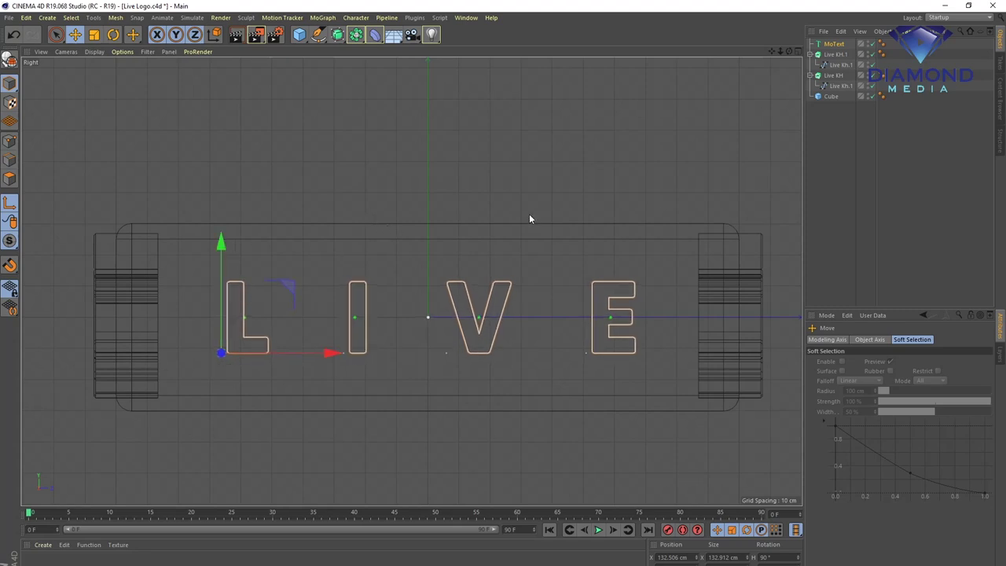
{"action": "left_click_drag", "start_coordinate": [619, 197], "coordinate": [600, 200]}
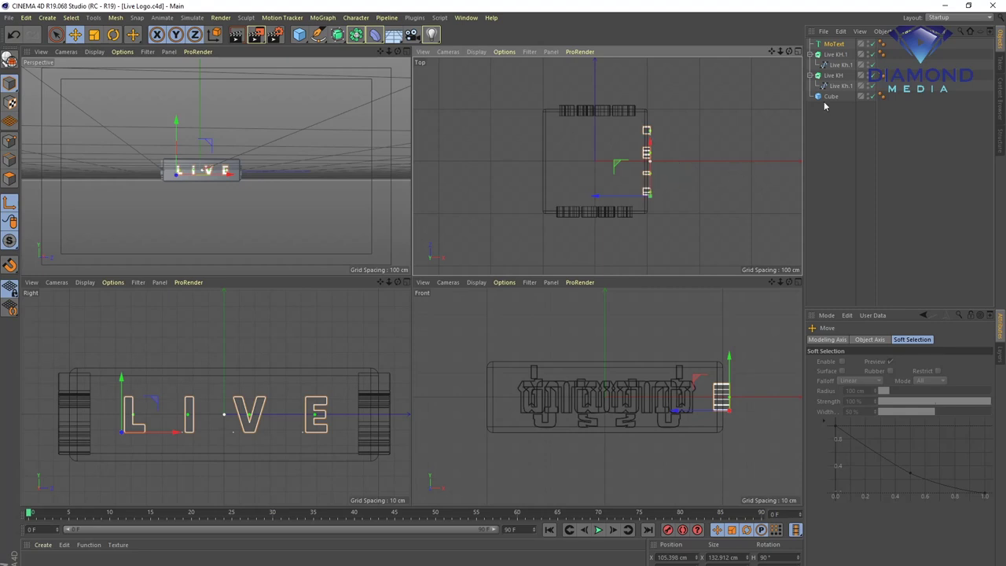
- Rename the MoText object to 'Live English' and create its copy, Live English.1
{"action": "double_click", "coordinate": [832, 46]}
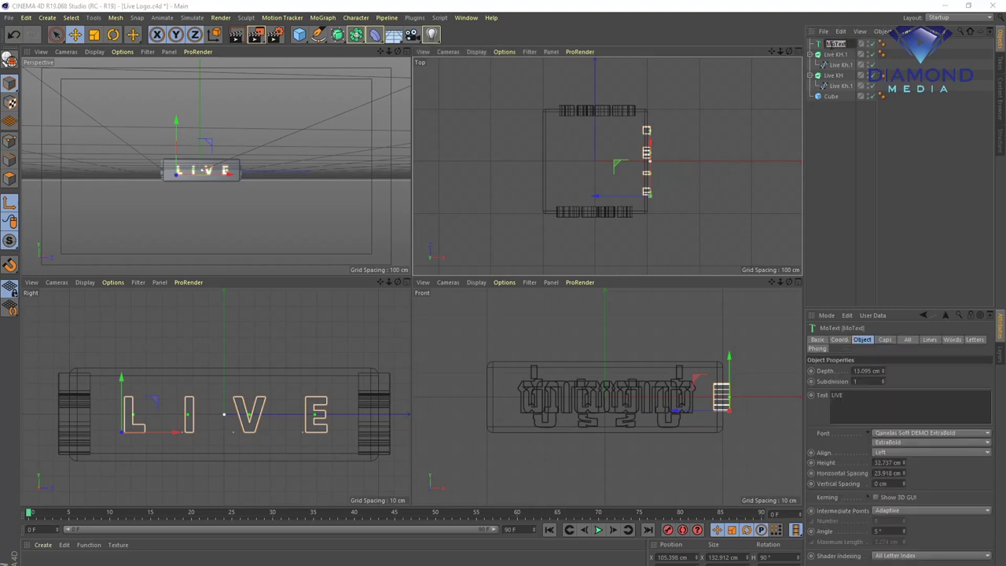
{"action": "key", "text": "BackSpace"}
{"action": "type", "text": "Live English"}
{"action": "key", "text": "Return"}
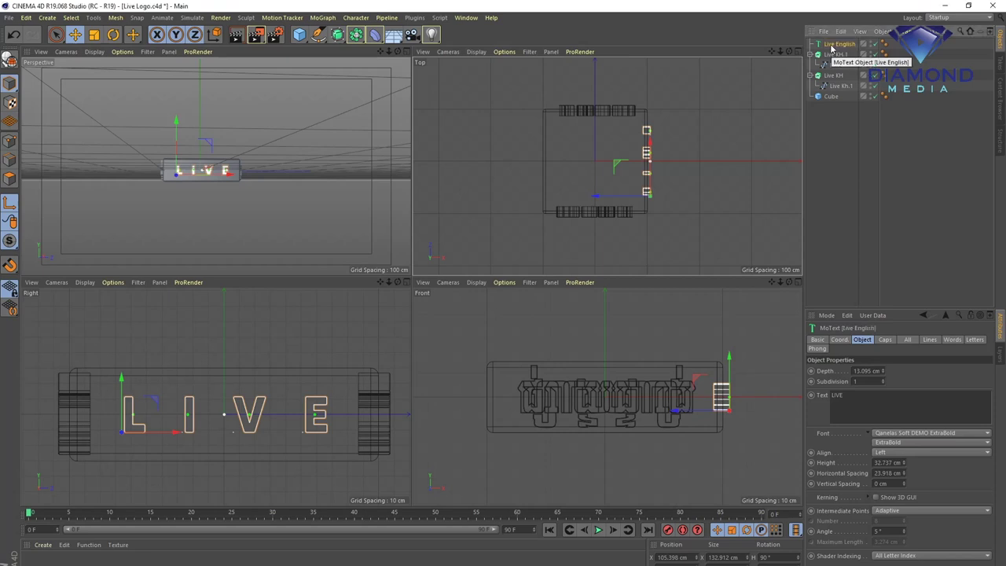
{"action": "left_click", "coordinate": [840, 30]}
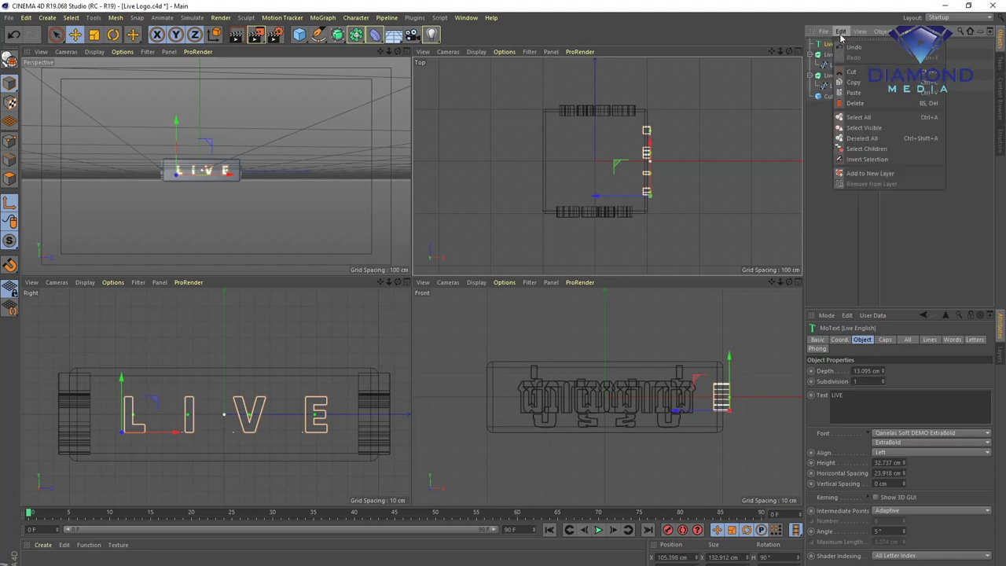
{"action": "left_click", "coordinate": [860, 93]}
- Slide Live English.1 along X to the cube's opposite side and orbit to view it from behind
{"action": "left_click_drag", "start_coordinate": [595, 212], "coordinate": [491, 197]}
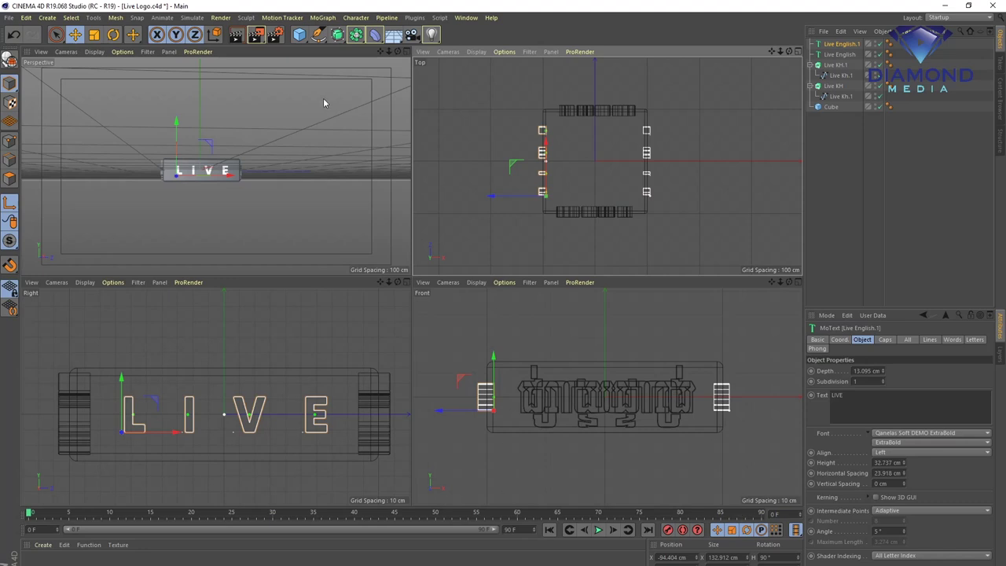
{"action": "left_click_drag", "start_coordinate": [283, 171], "coordinate": [290, 181], "text": "alt"}
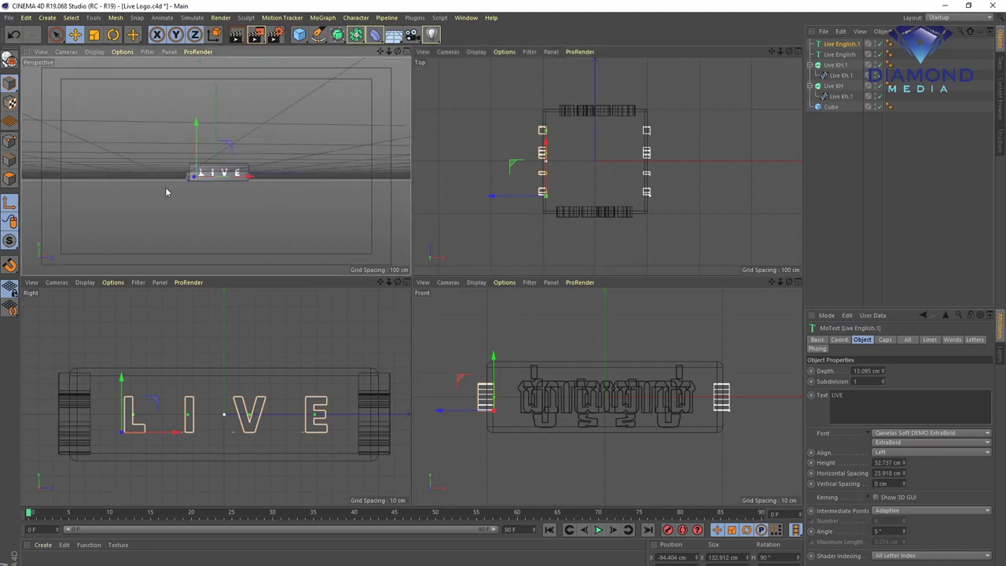
{"action": "left_click_drag", "start_coordinate": [165, 187], "coordinate": [213, 170], "text": "alt"}
{"action": "mouse_move", "coordinate": [165, 193]}
{"action": "left_mouse_down", "text": "alt"}
{"action": "mouse_move", "coordinate": [294, 193]}
{"action": "mouse_move", "coordinate": [220, 186]}
{"action": "left_mouse_up", "text": "alt"}
{"action": "mouse_move", "coordinate": [152, 195]}
{"action": "left_mouse_down", "text": "alt"}
{"action": "mouse_move", "coordinate": [196, 176]}
{"action": "mouse_move", "coordinate": [437, 189]}
{"action": "left_mouse_up", "text": "alt"}
{"action": "key", "text": "r"}
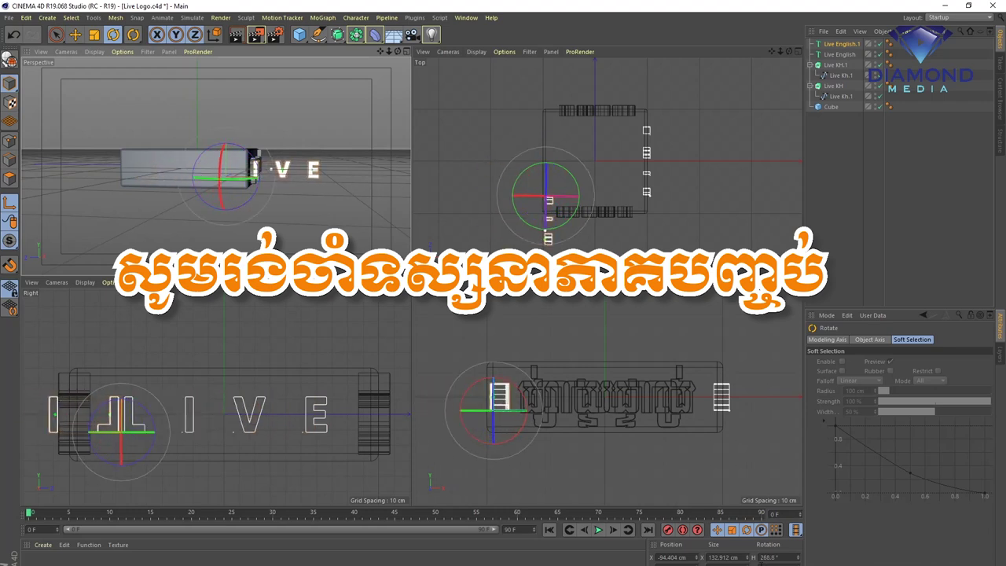